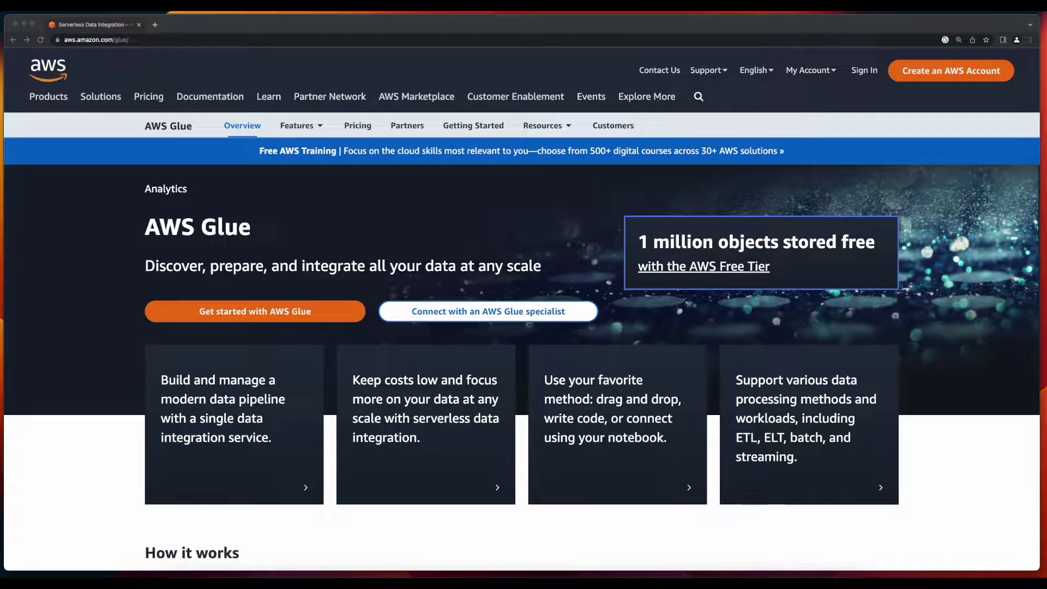
scroll(522, 354, down, 7)
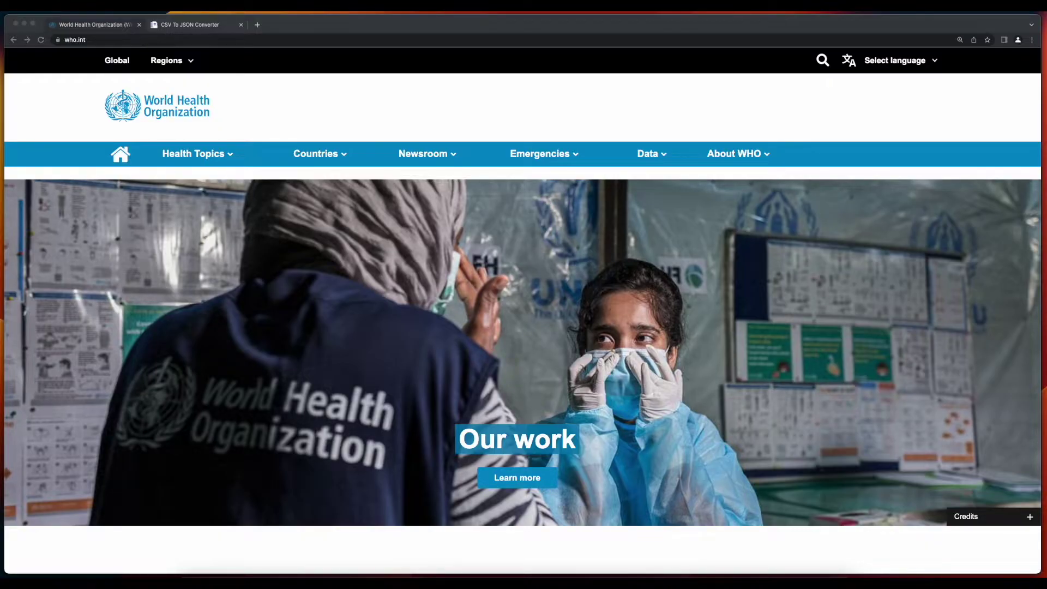
Open the COVID-19 Dashboard from the WHO site's data resources and go to the dashboard's Data page.
click(643, 157)
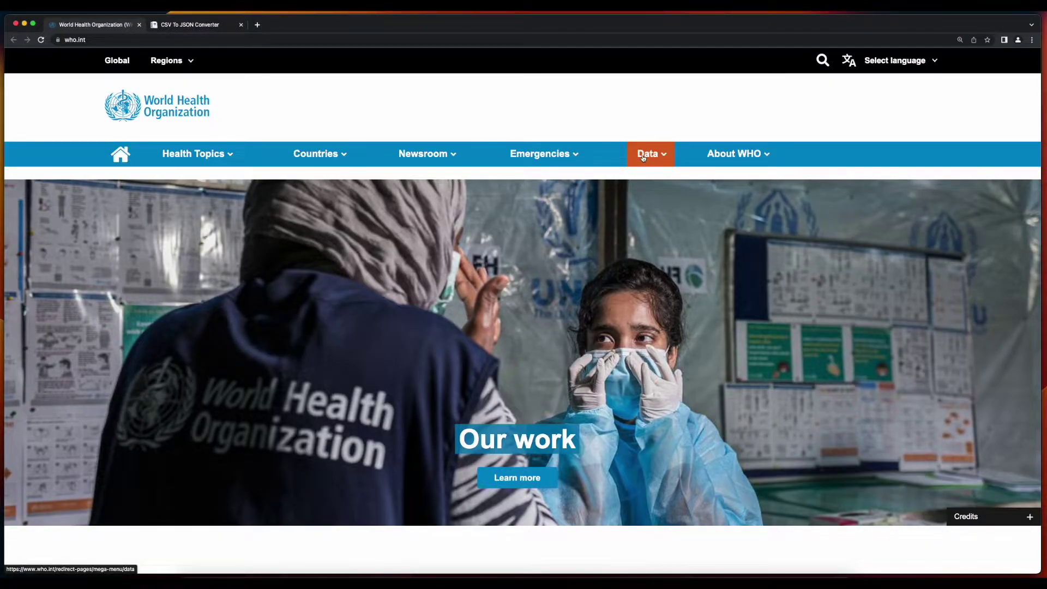
click(643, 157)
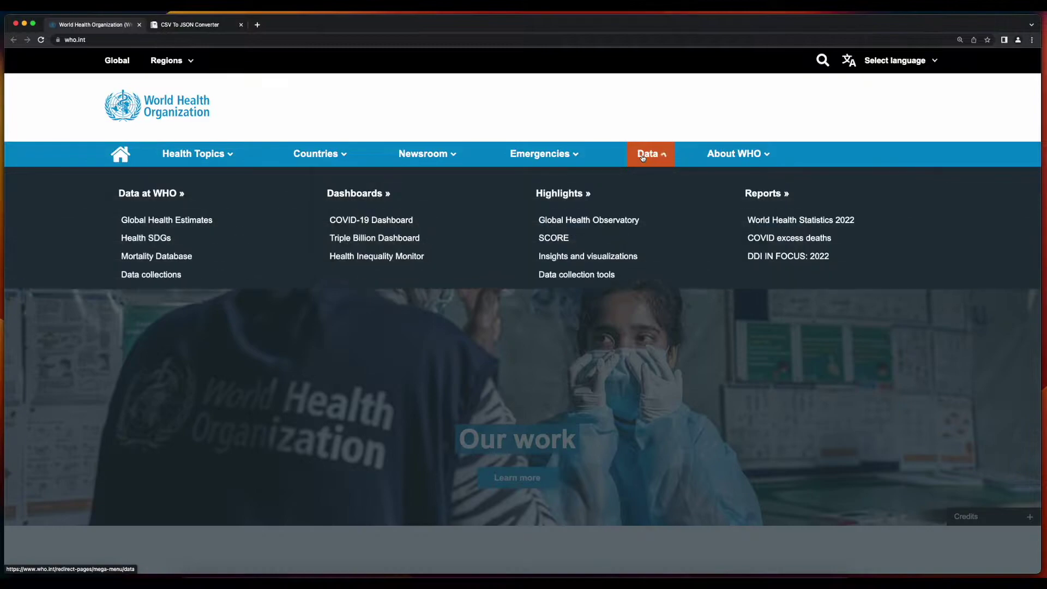
click(427, 223)
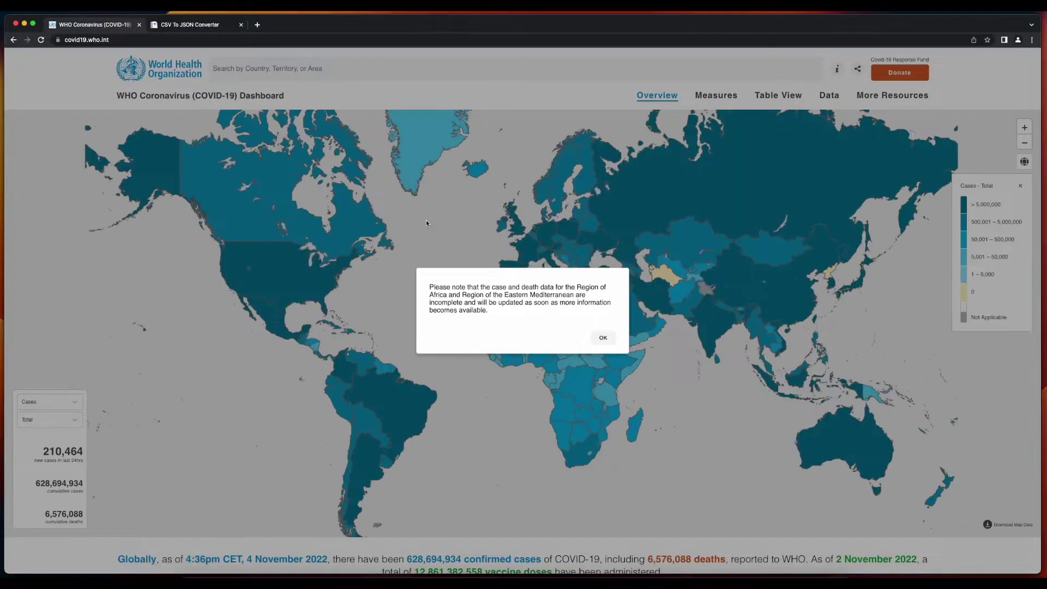
click(828, 101)
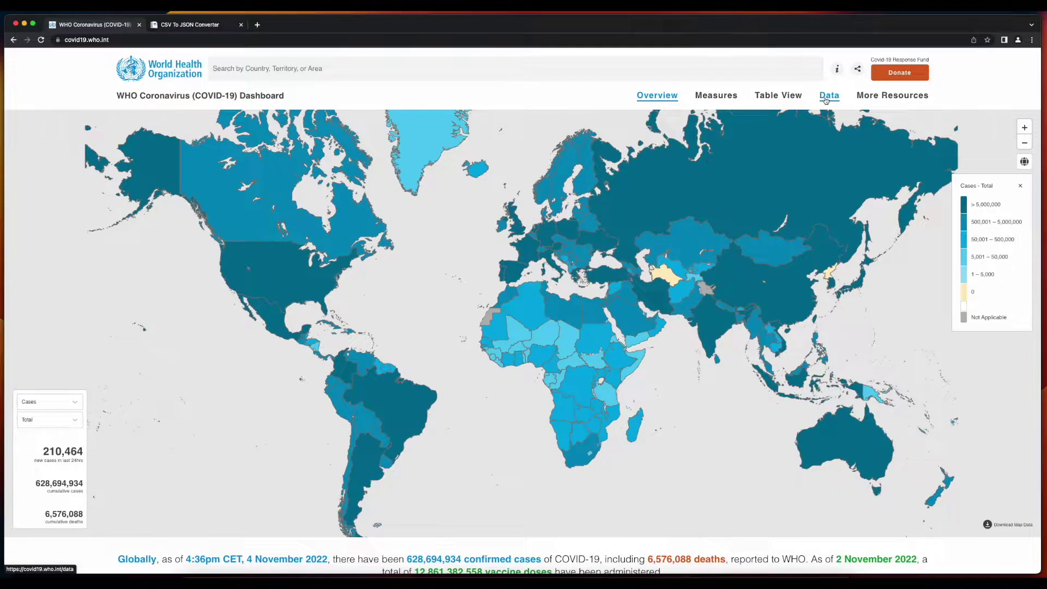
click(829, 96)
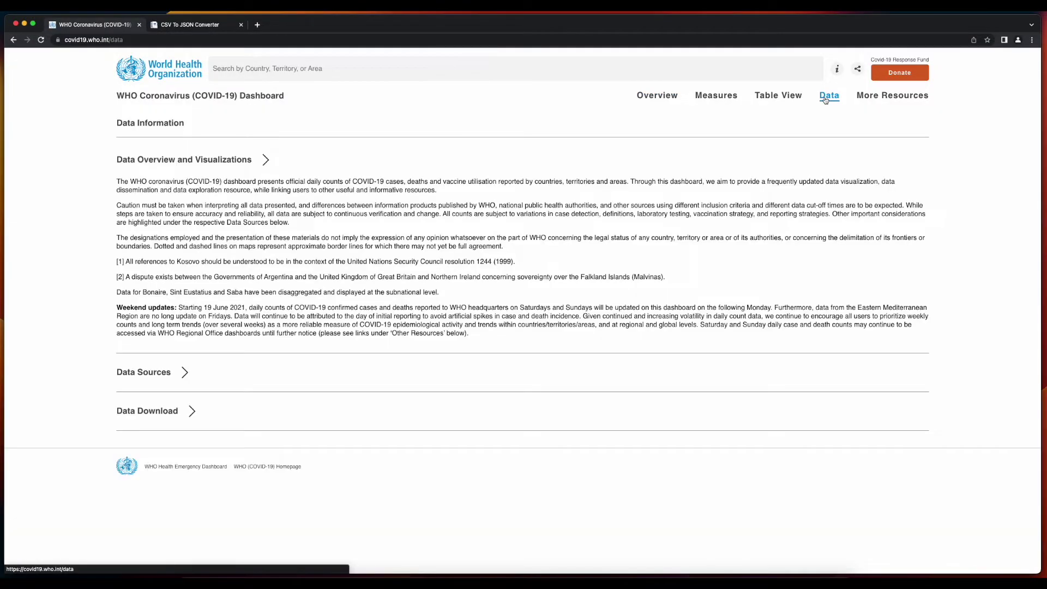
Expand the Data Download section and copy the CSV download link for the latest reported counts of cases and deaths.
click(142, 412)
scroll(140, 409, down, 3)
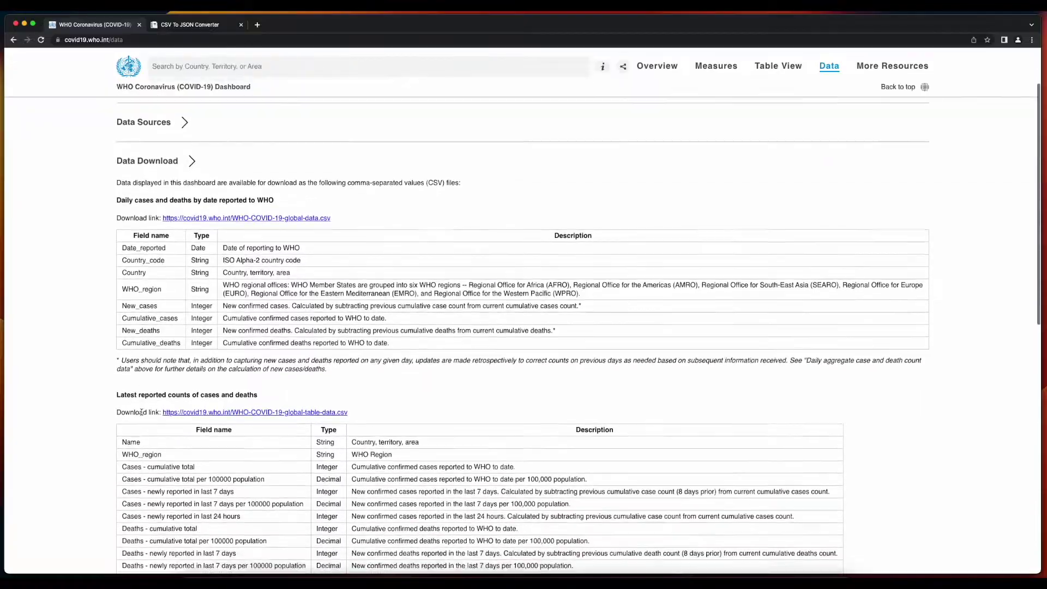
drag(117, 342, 367, 362)
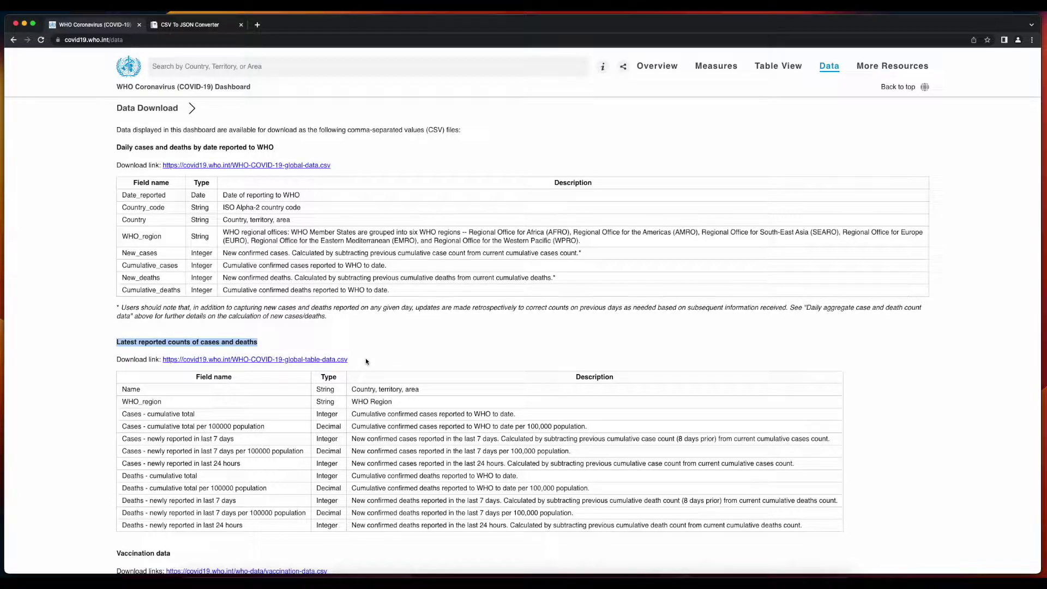
drag(366, 361, 163, 361)
key(ctrl+c)
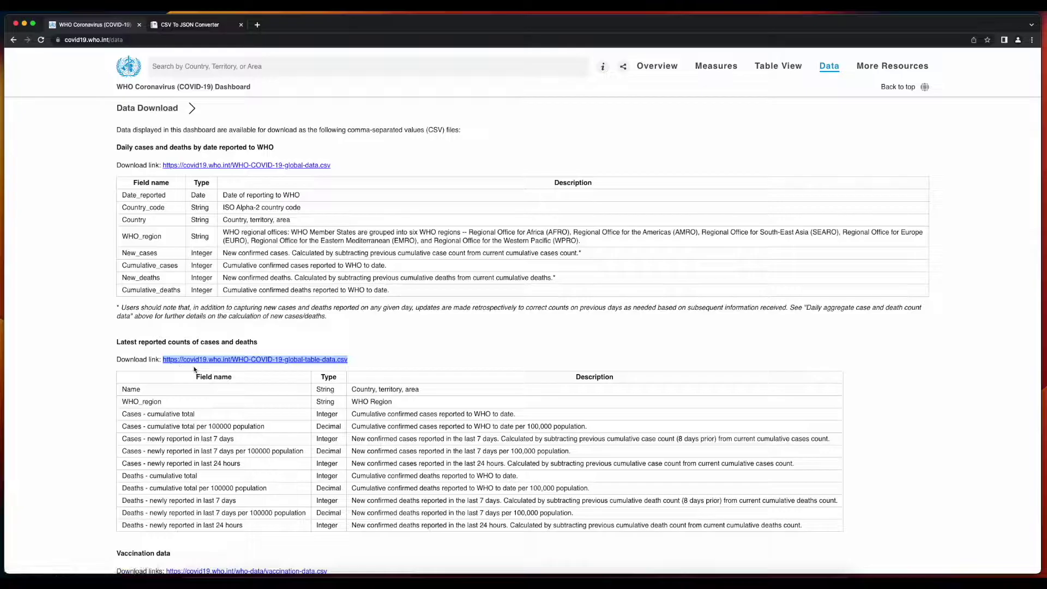
In the CSV To JSON Converter, load the copied WHO-COVID-19-global-table-data.csv URL as data source and download the JSON result as convertcsv.
key(ctrl+Tab)
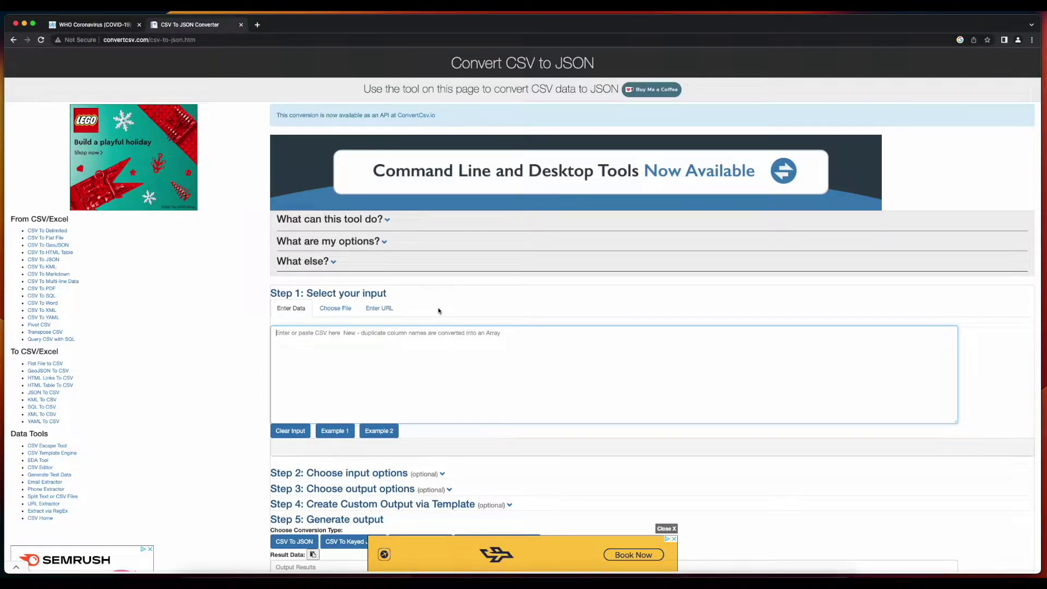
click(380, 308)
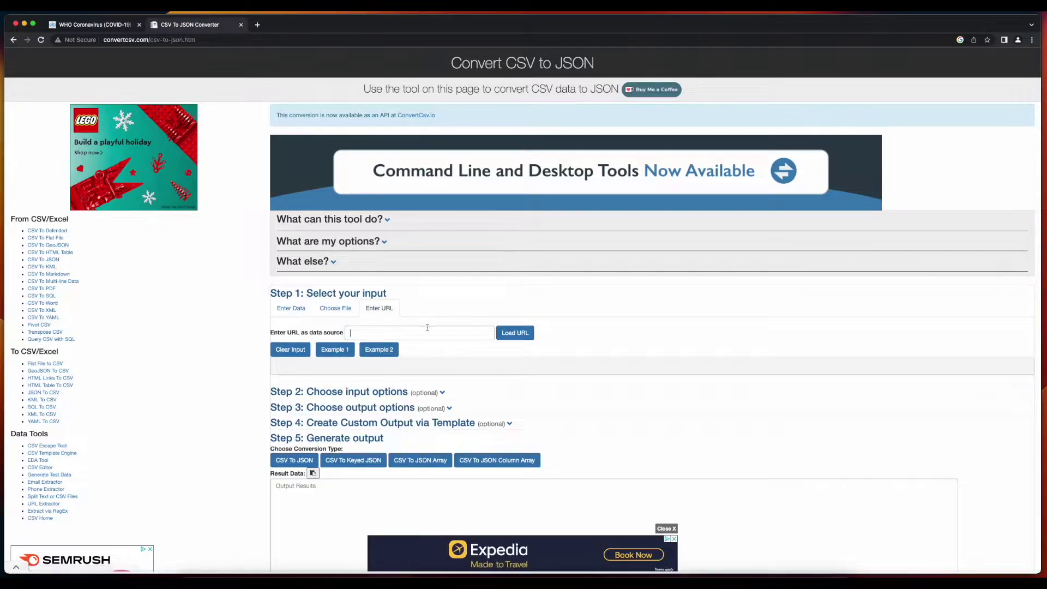
click(429, 330)
key(ctrl+v)
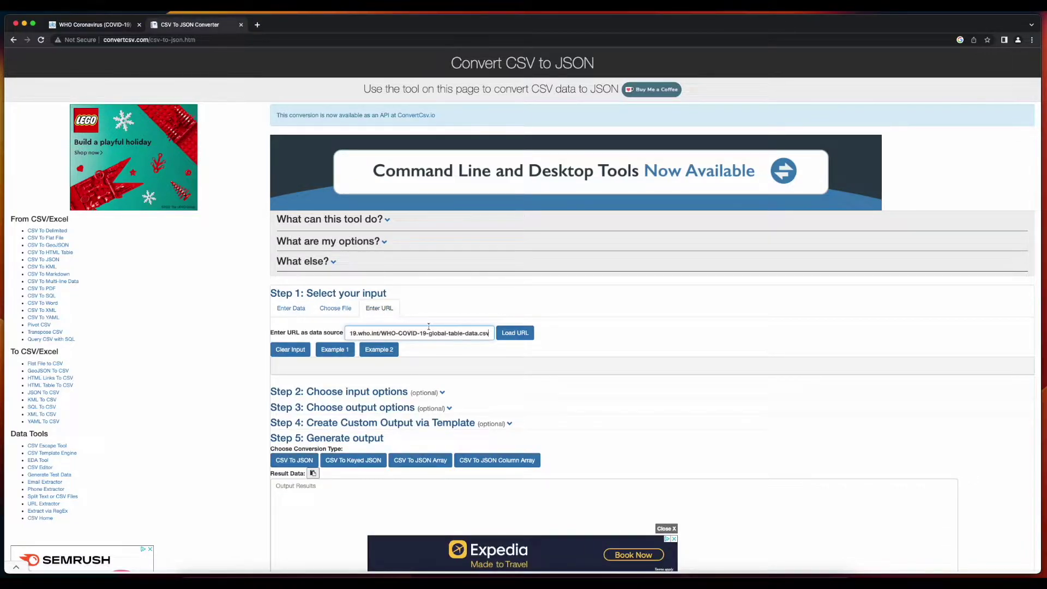
click(516, 333)
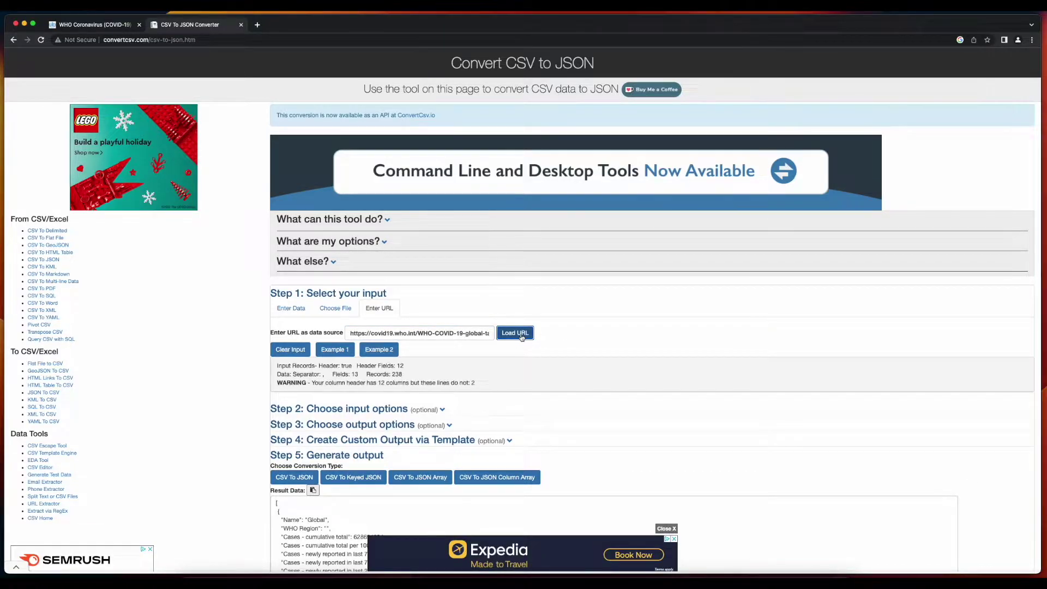
scroll(522, 338, down, 3)
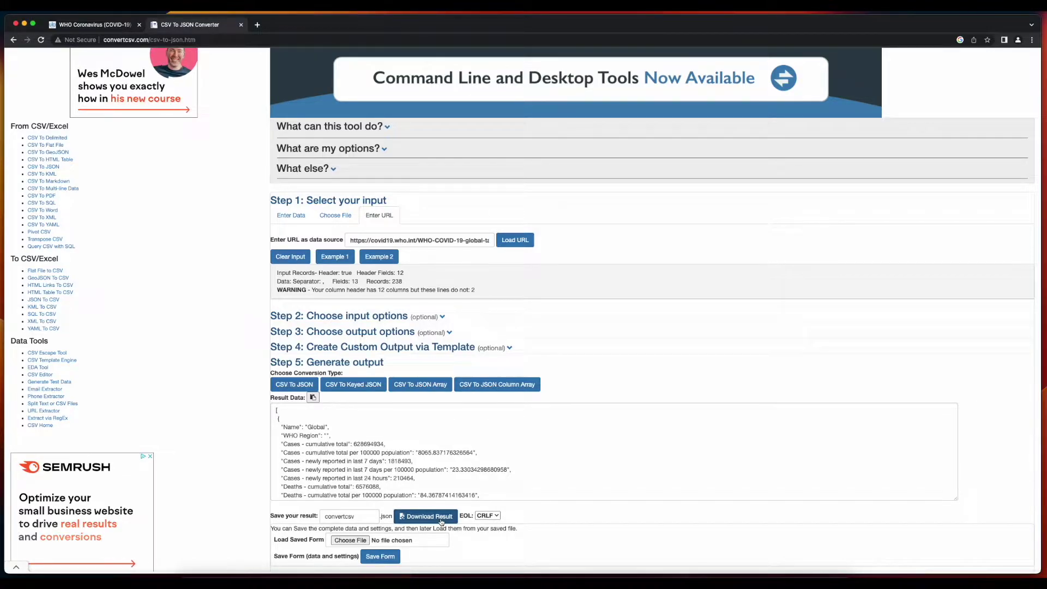
click(442, 520)
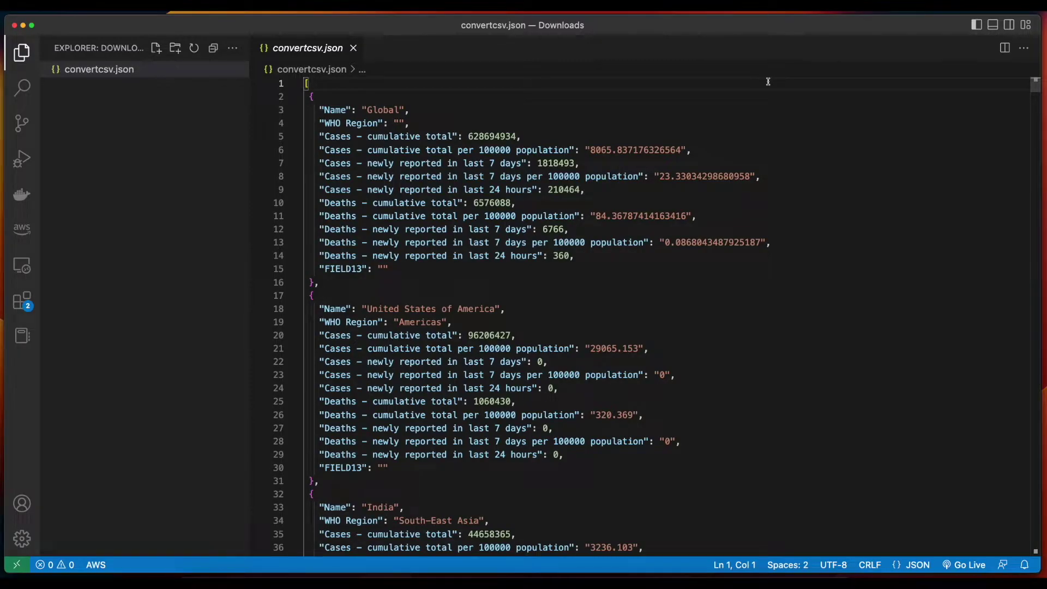
In Visual Studio Code, delete the opening square bracket line of convertcsv.json and go to the end of the file.
key(shift+Down)
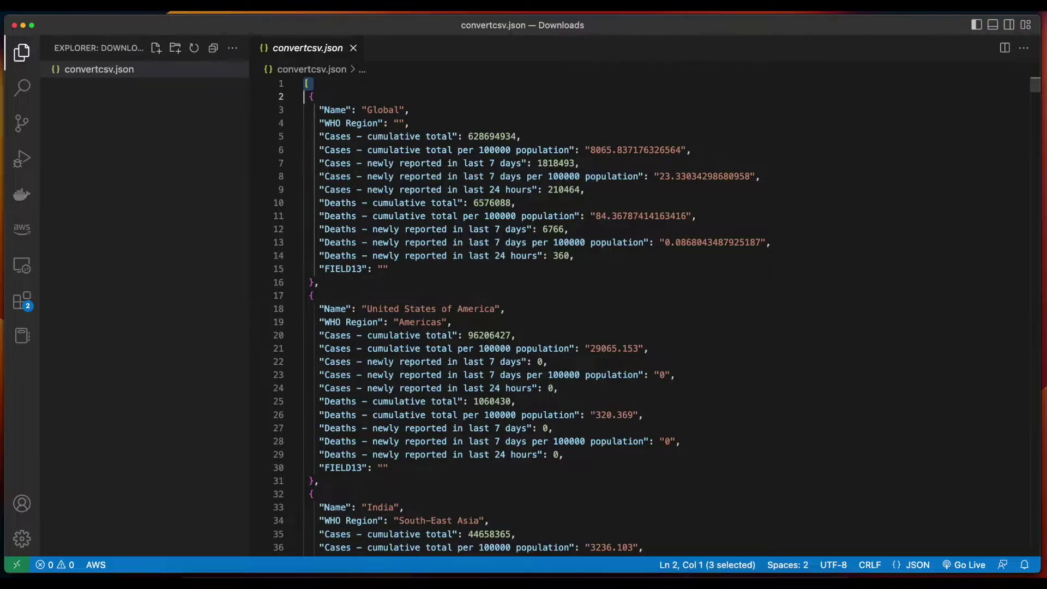
key(BackSpace)
key(super+Down)
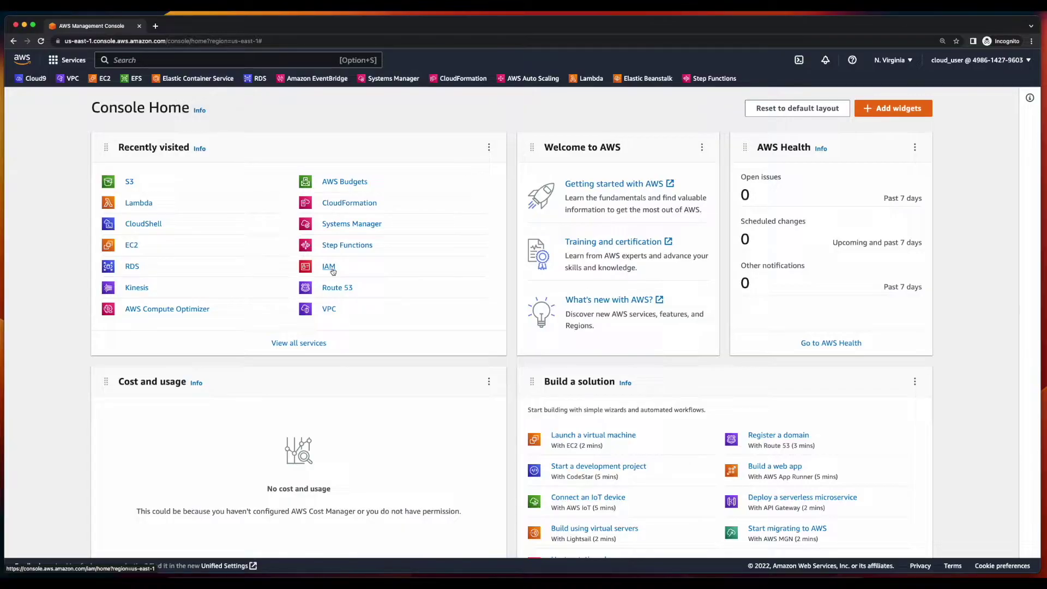
In the AWS console, begin a new IAM role with AWS service as trusted entity type and Glue as the use case.
click(330, 267)
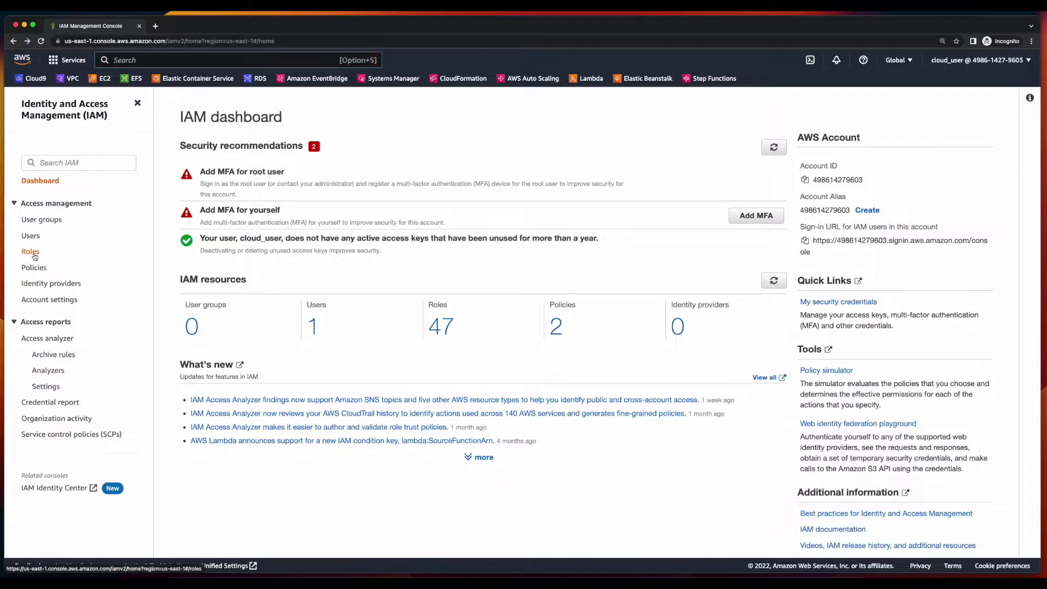
click(34, 255)
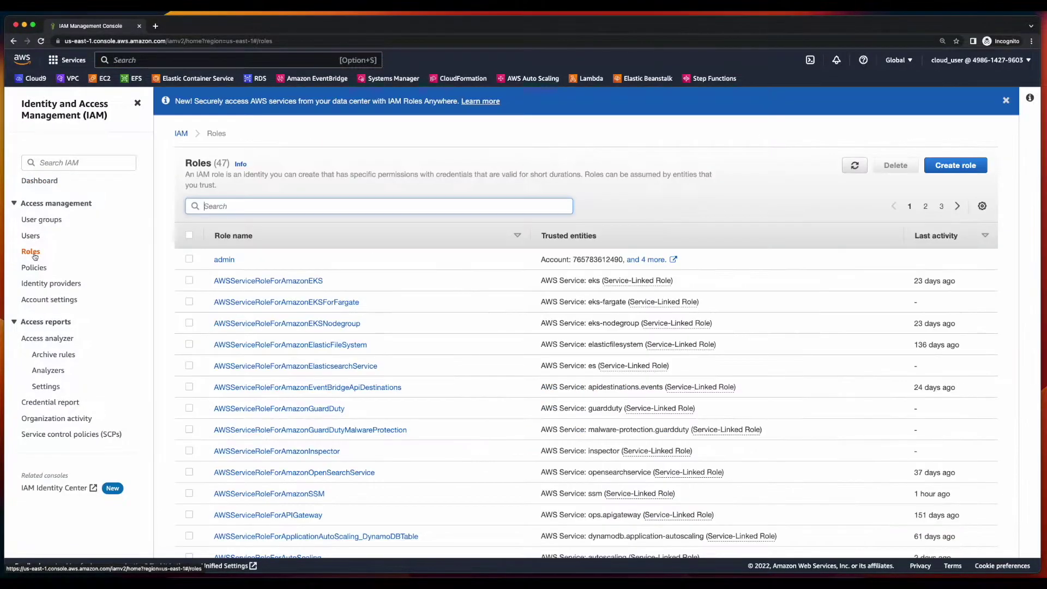
click(956, 168)
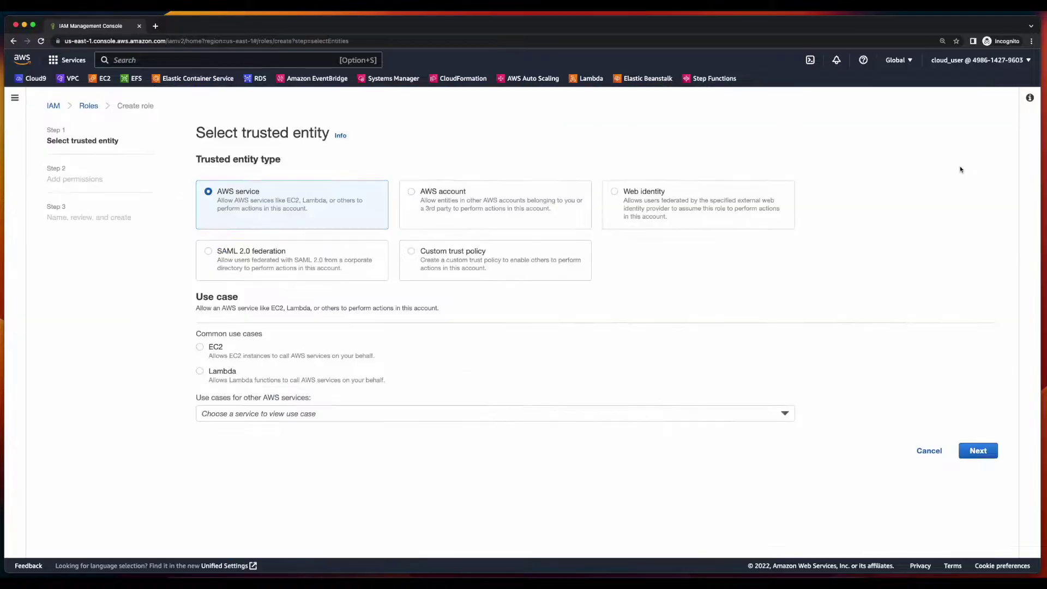
click(301, 452)
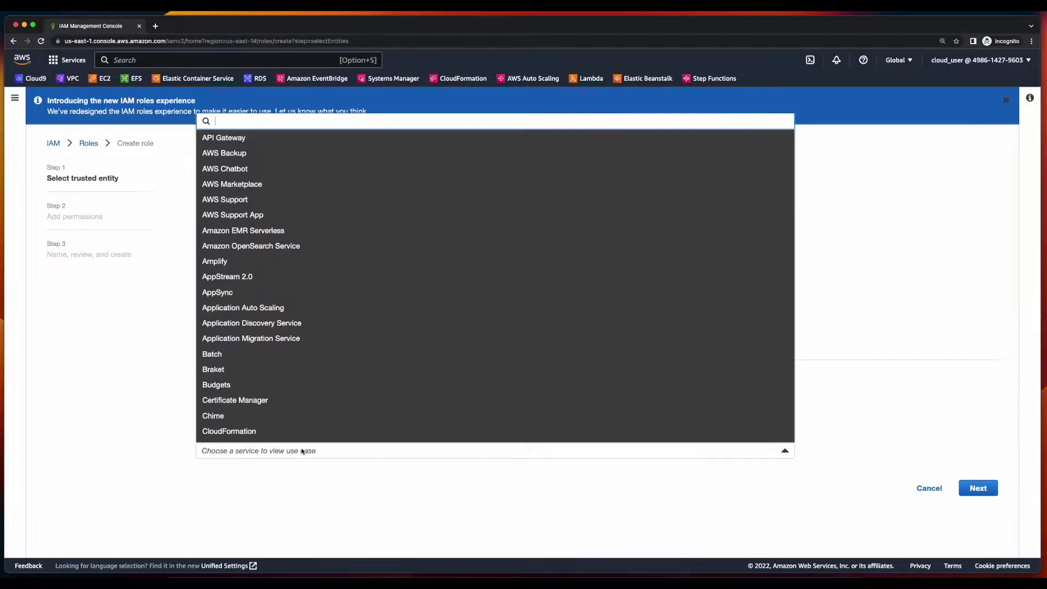
text(Glue)
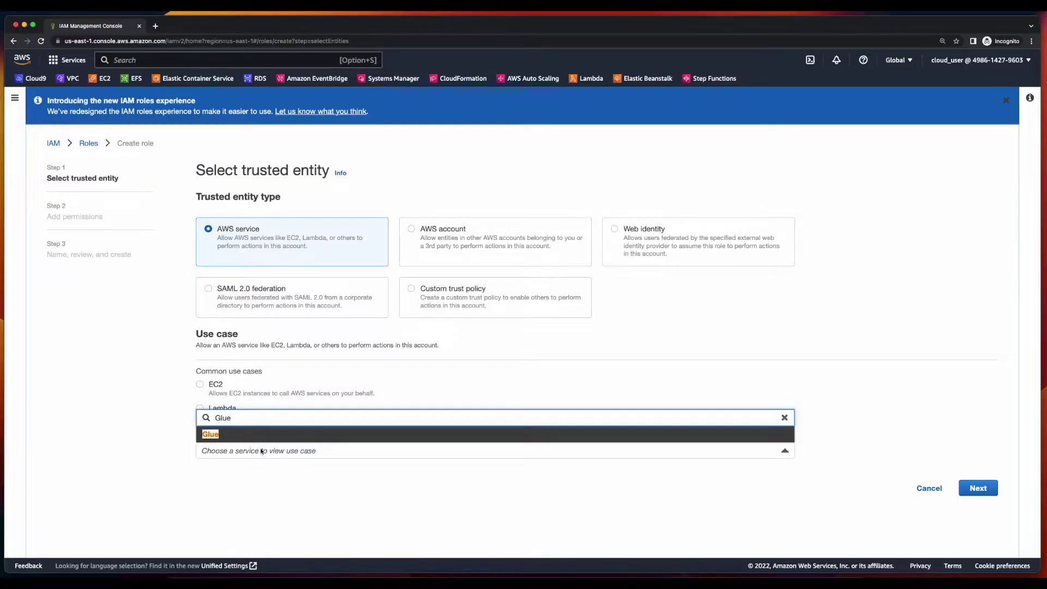
click(210, 435)
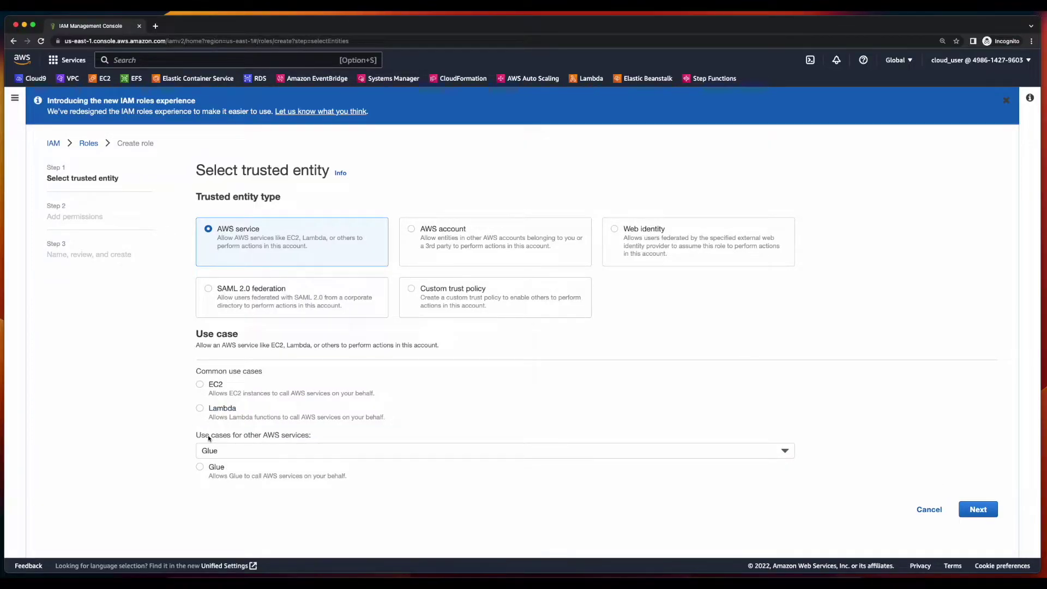
click(201, 469)
click(977, 510)
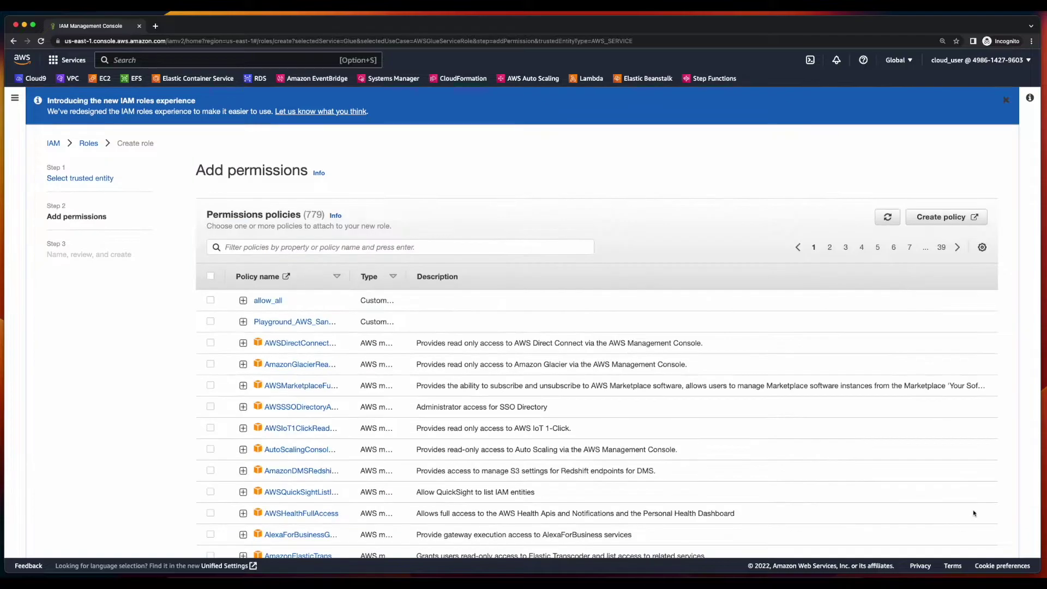
Filter the permissions policies by PowerUser and attach the PowerUserAccess policy to the role.
click(209, 252)
text(PowerUser)
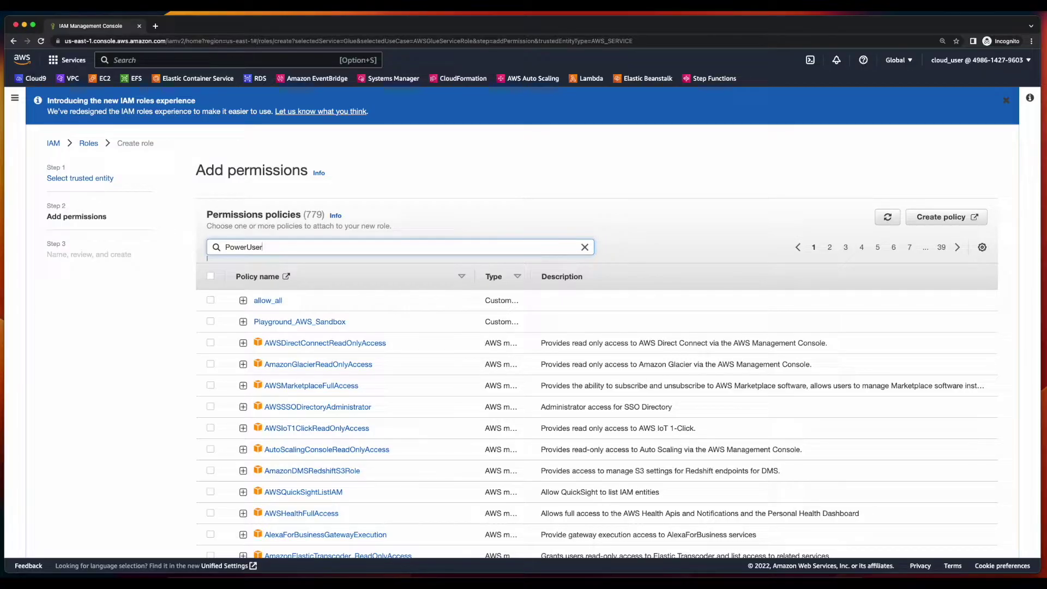
key(Return)
click(211, 429)
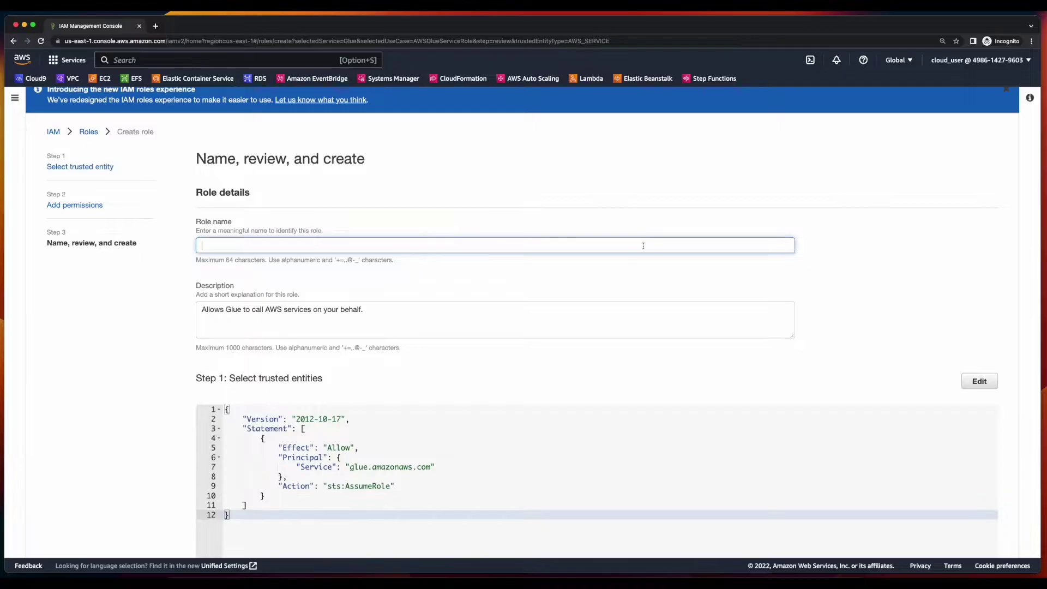
Name the role covidRole and create it.
text(covidRole)
scroll(982, 523, down, 6)
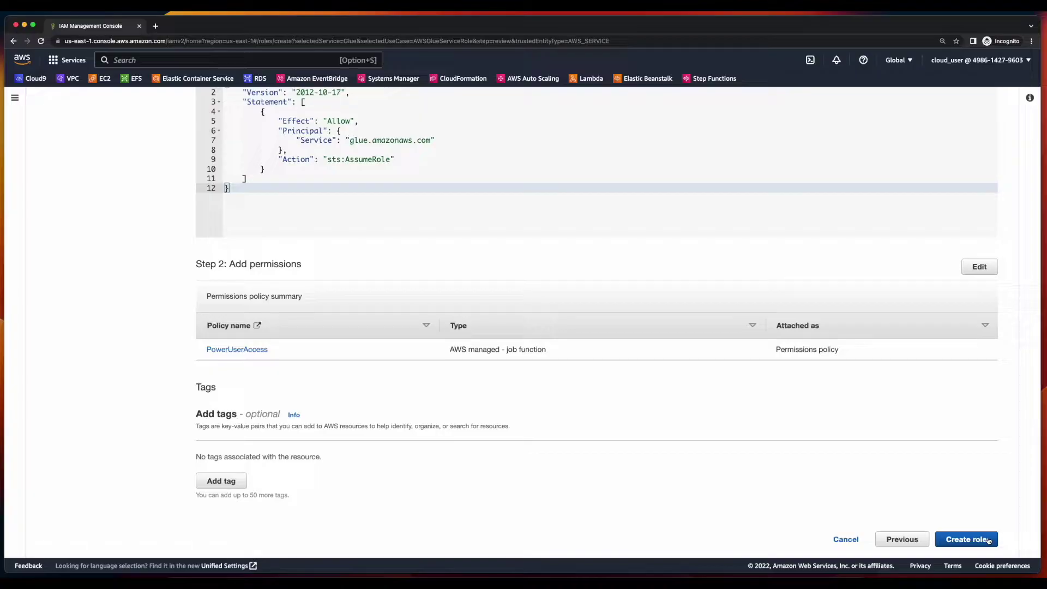
click(989, 541)
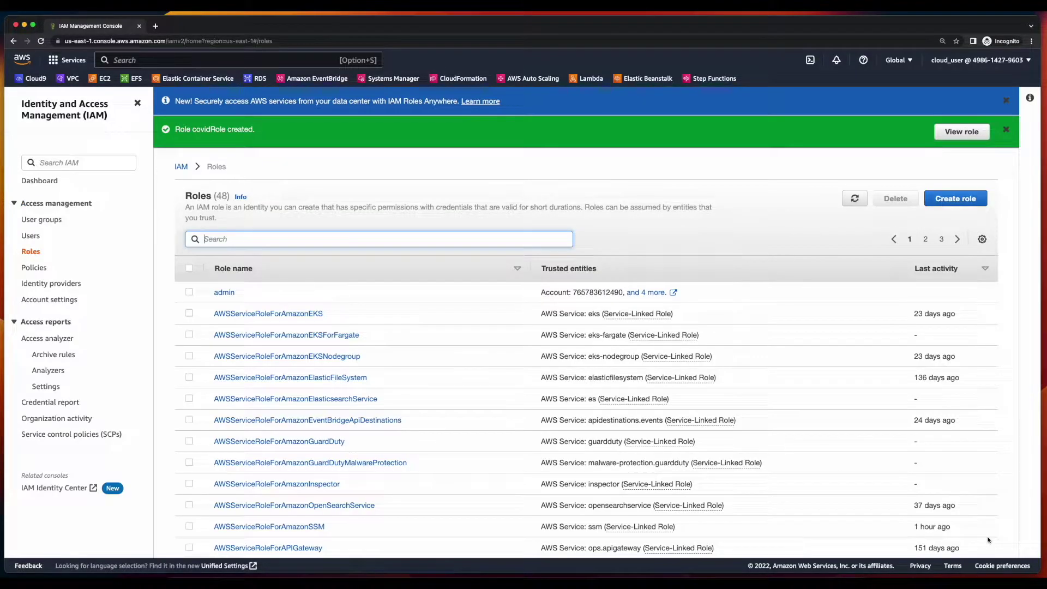
Search the roles for covidRole, open it and review the JSON of its PowerUserAccess policy.
text(covidRole)
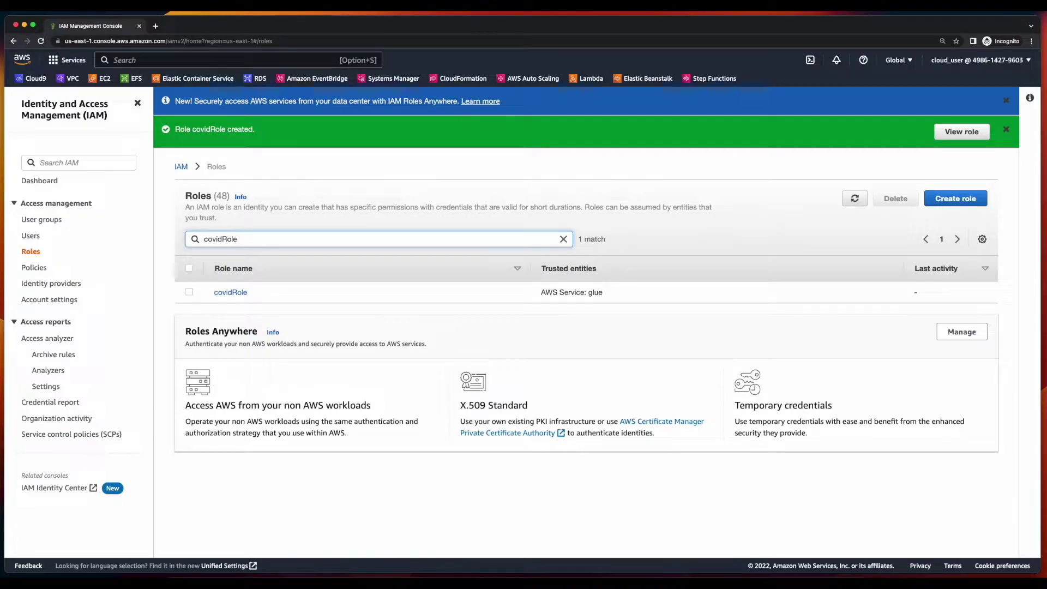
click(230, 292)
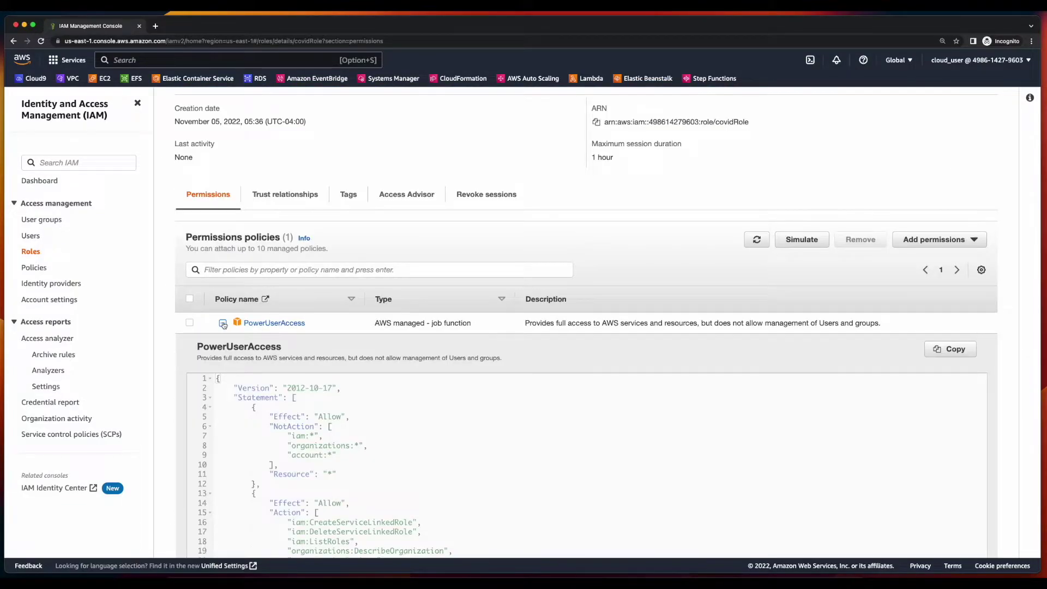
scroll(224, 325, down, 3)
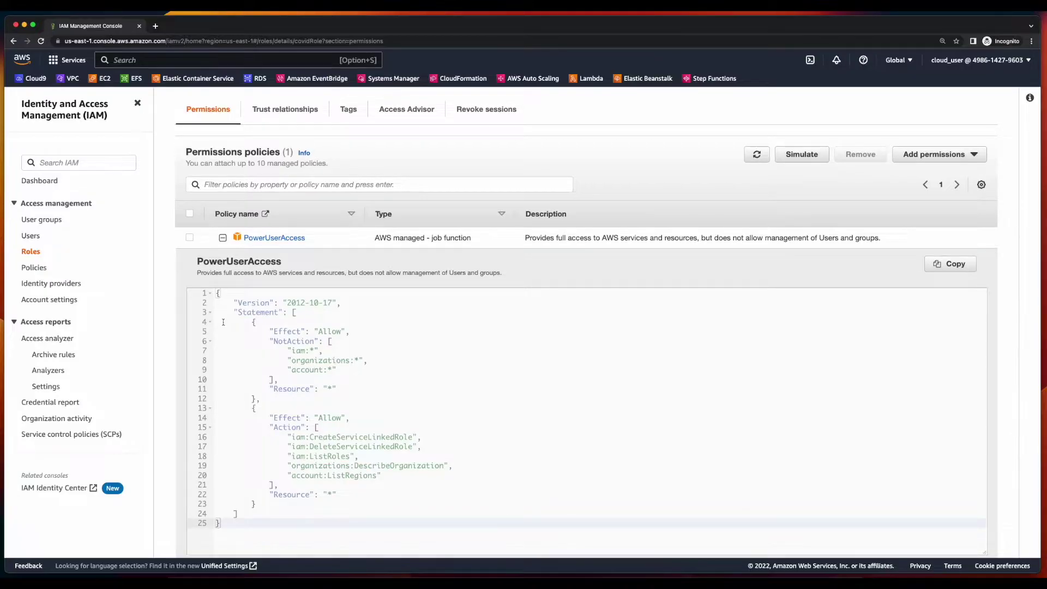
Go to the S3 service and create a bucket named cc-covid-input-data with the default settings.
click(220, 60)
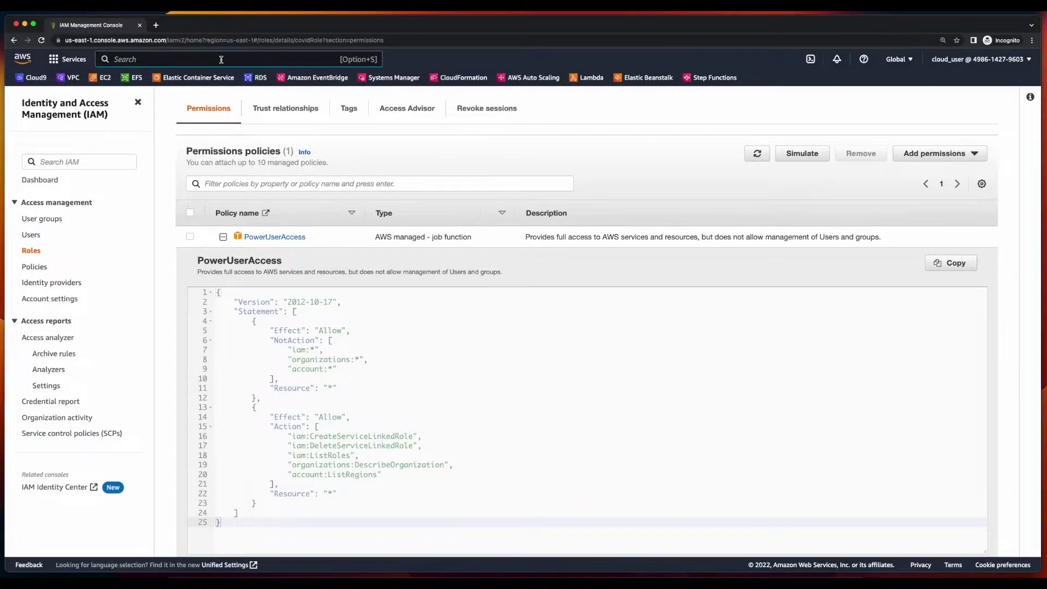
text(s3)
click(263, 140)
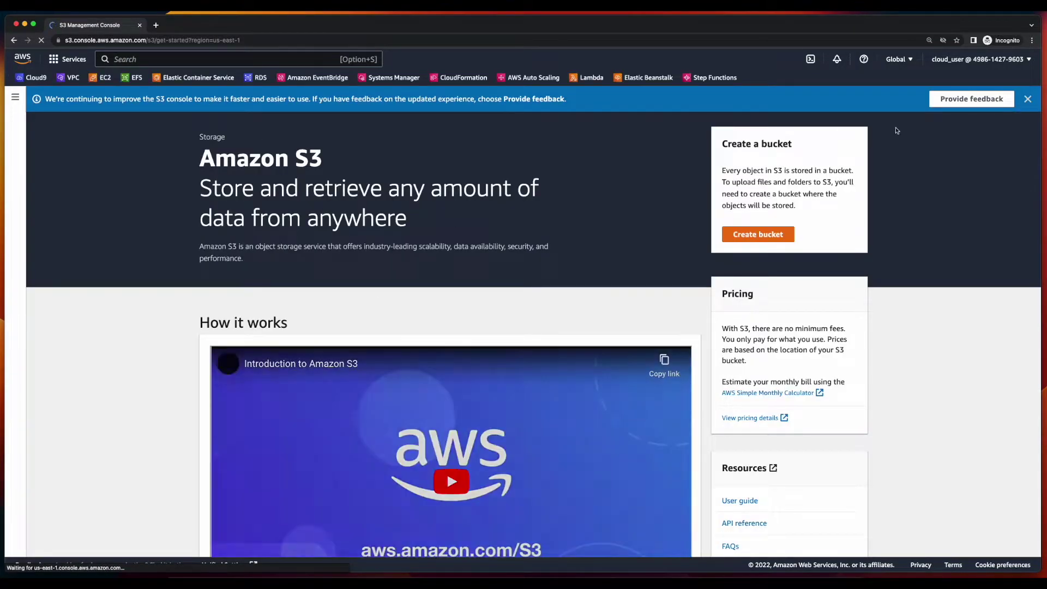
click(784, 234)
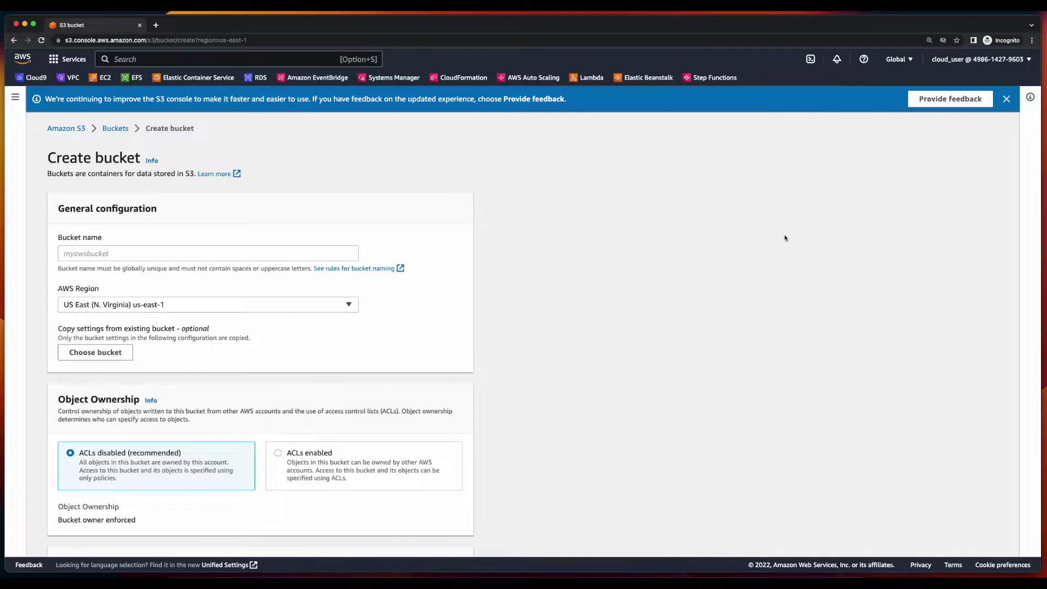
text(cc-covid-input-data)
key(super+a)
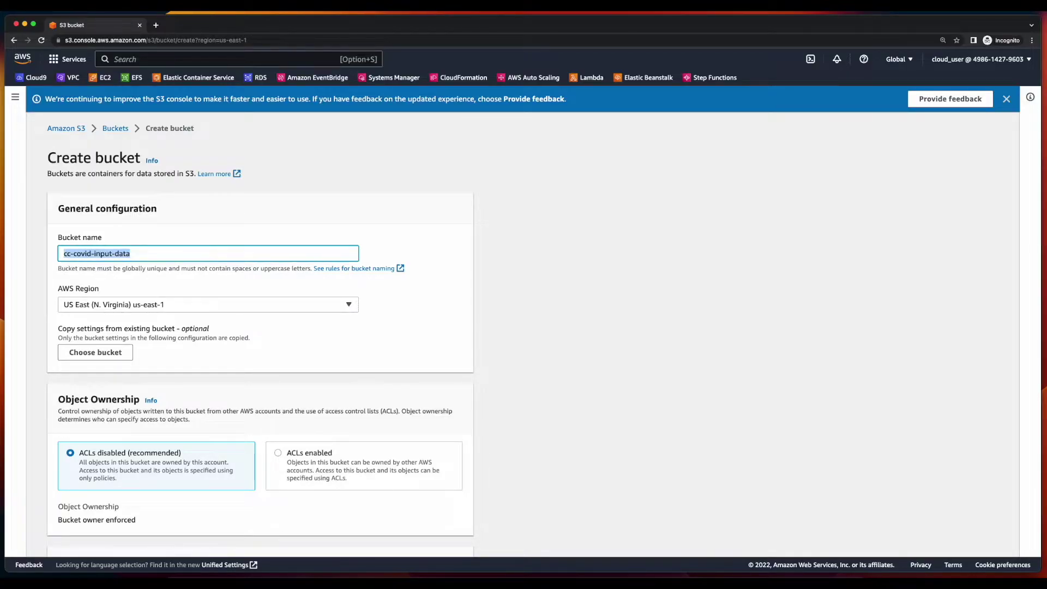
scroll(451, 542, down, 10)
click(436, 538)
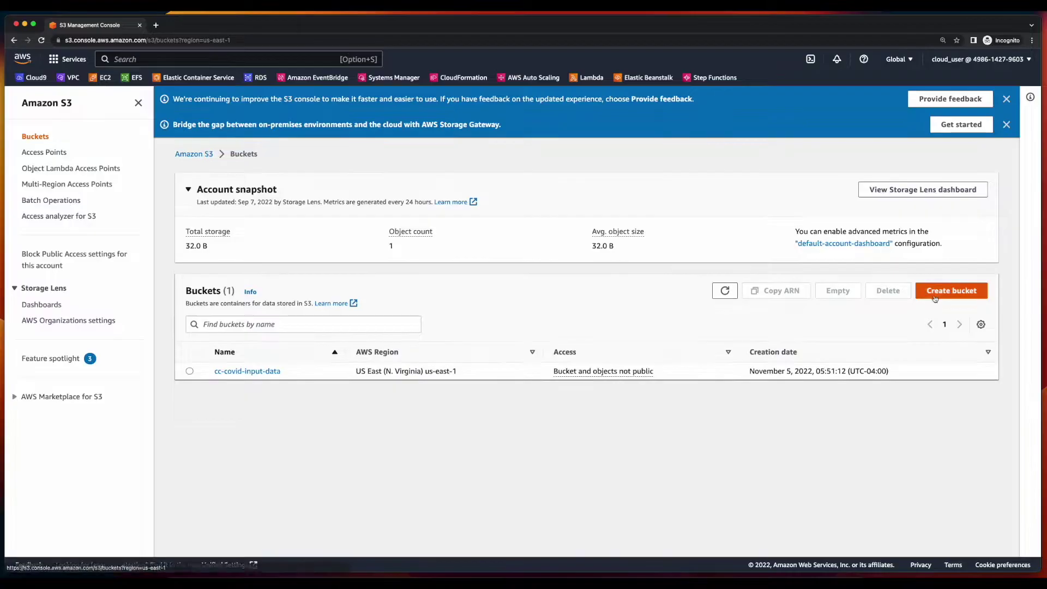
Create a second S3 bucket named cc-covid-output-data with the default settings.
click(935, 295)
click(226, 255)
text(cc-covid-output-data)
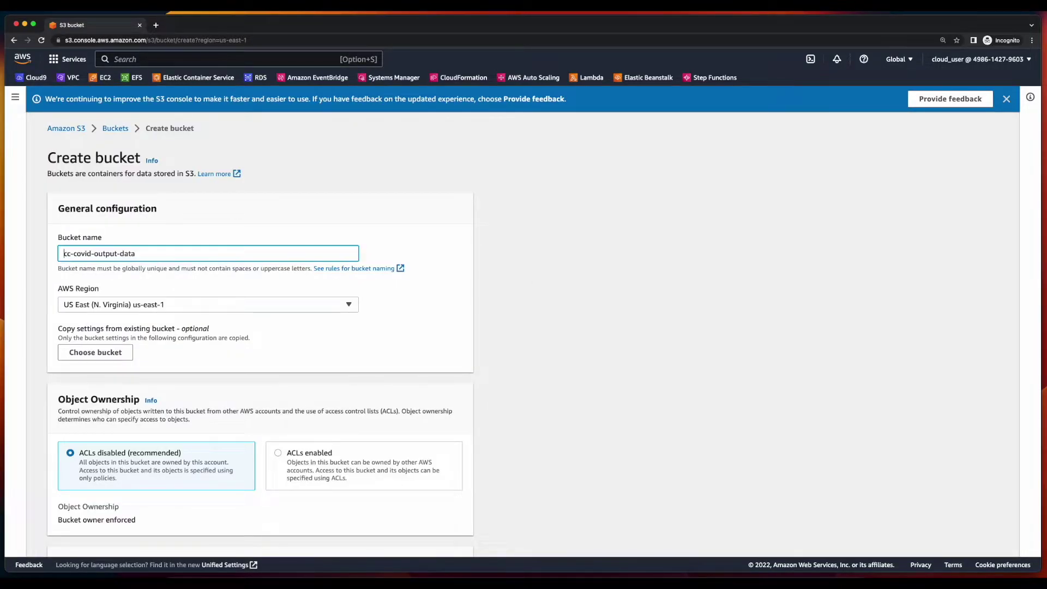
key(super+a)
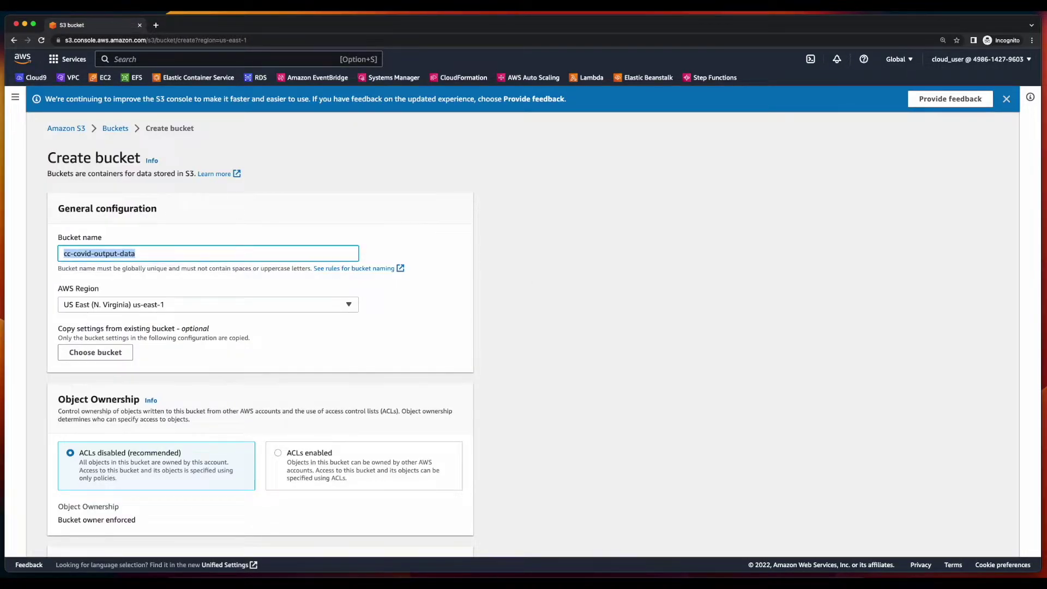
scroll(467, 539, down, 15)
click(467, 538)
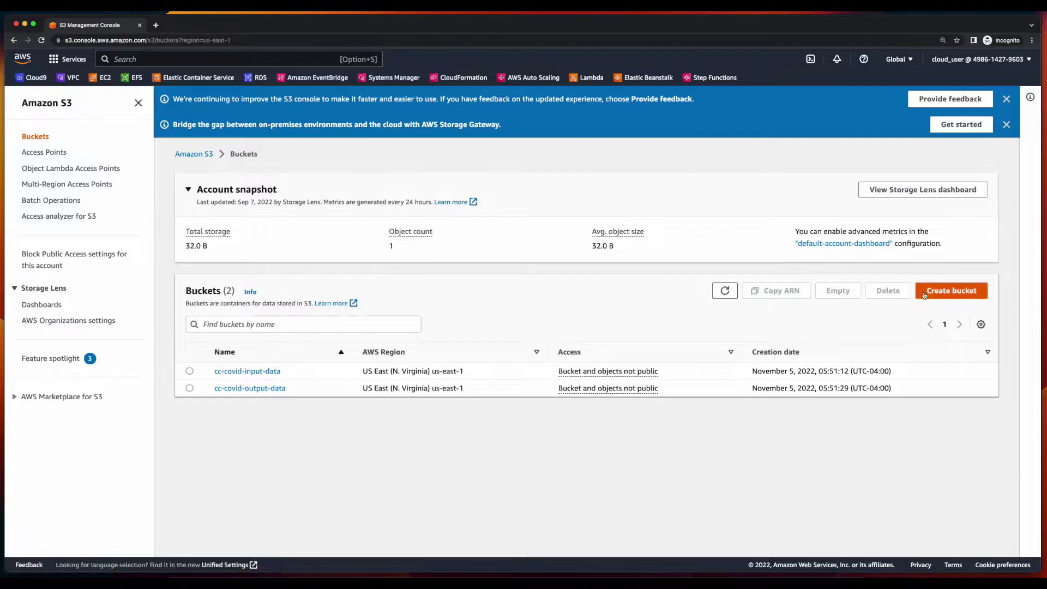
Create a third S3 bucket named cc-covid-scripts with the default settings.
click(925, 295)
click(240, 255)
text(cc-covid-scripts)
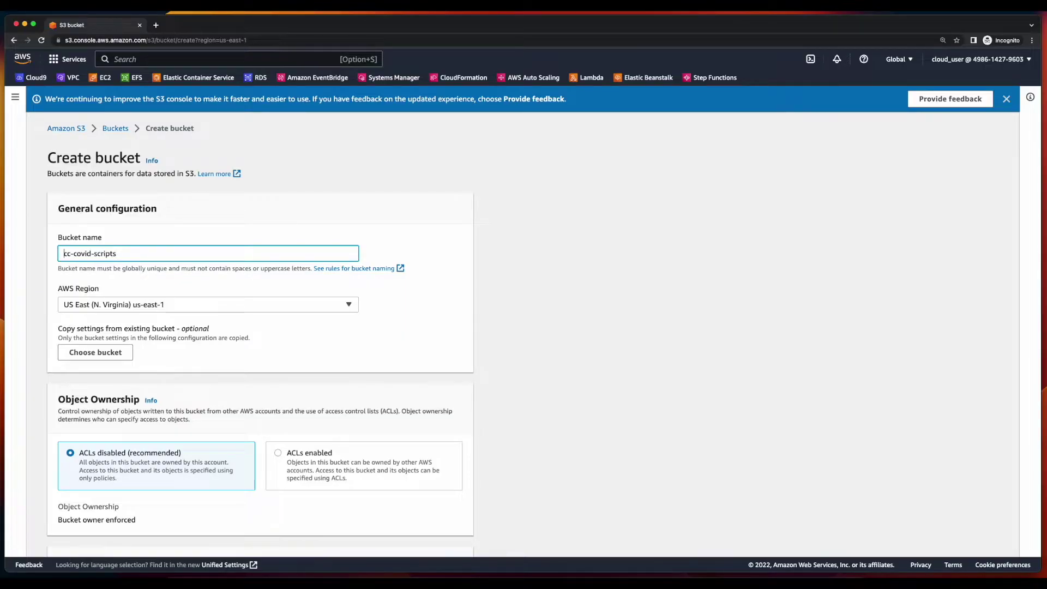
key(super+a)
scroll(449, 540, down, 15)
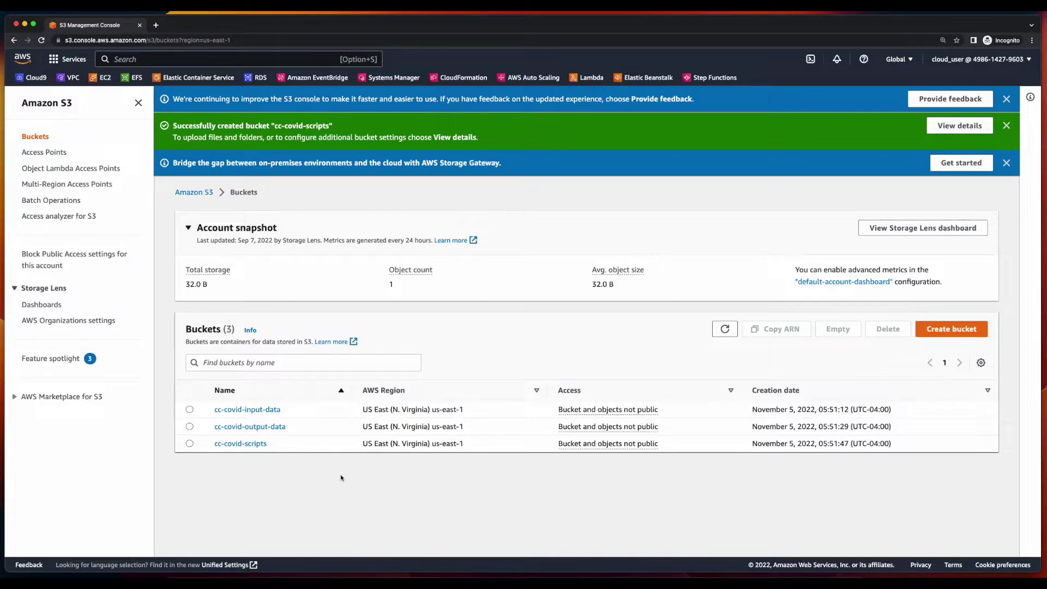
Upload WHO-COVID-19-global-data.json to the cc-covid-input-data bucket and close the upload status page.
click(269, 411)
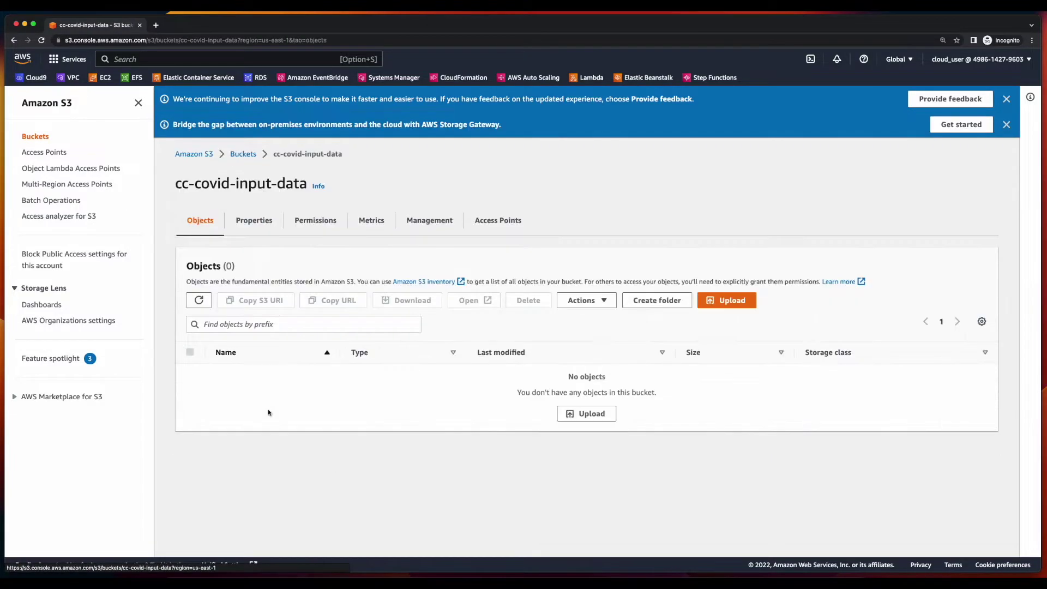
click(715, 302)
drag(714, 300, 503, 275)
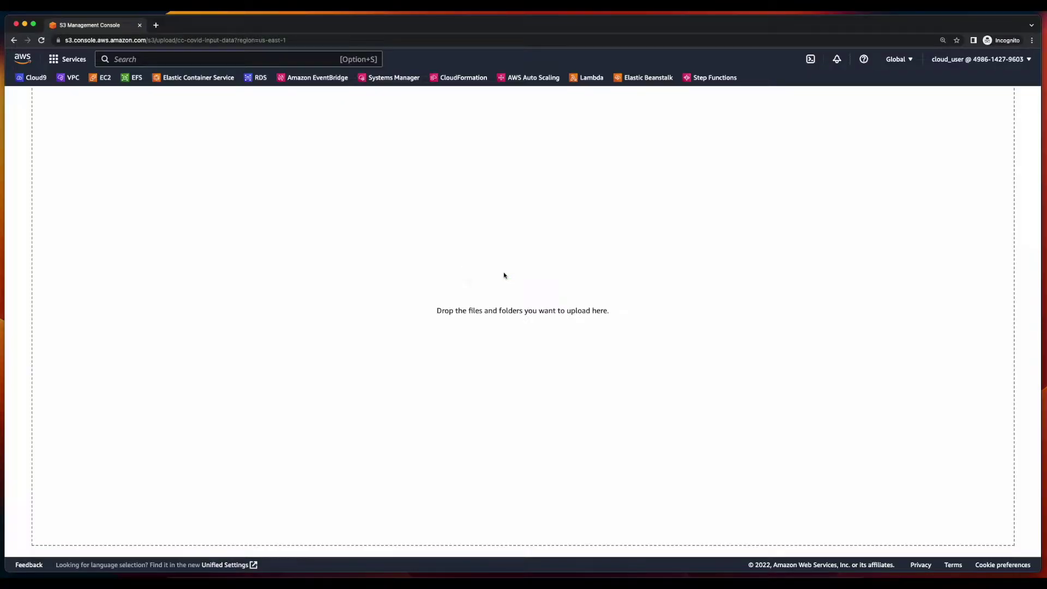
click(461, 538)
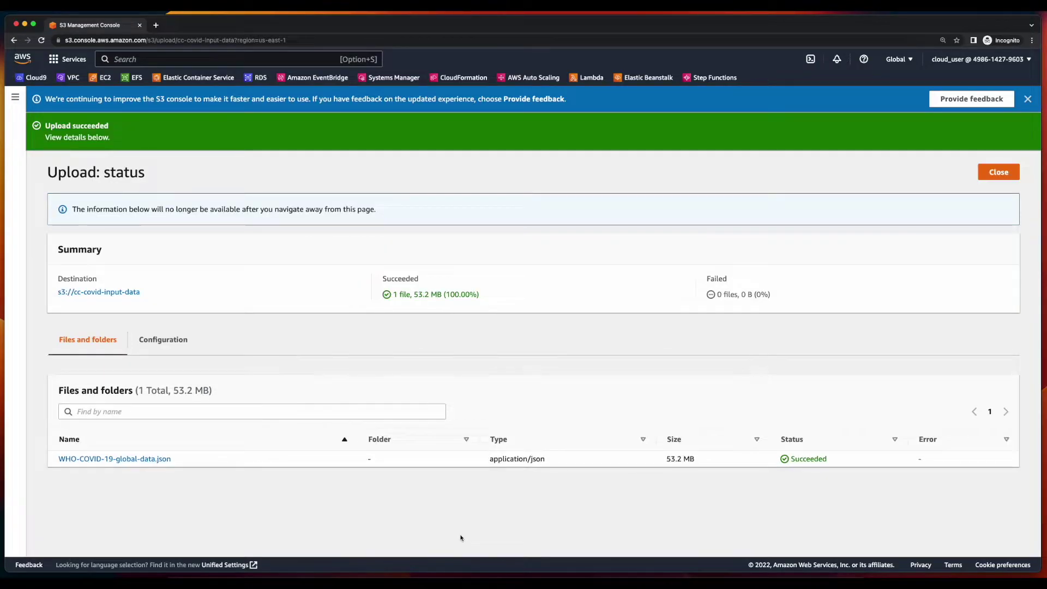
click(1015, 173)
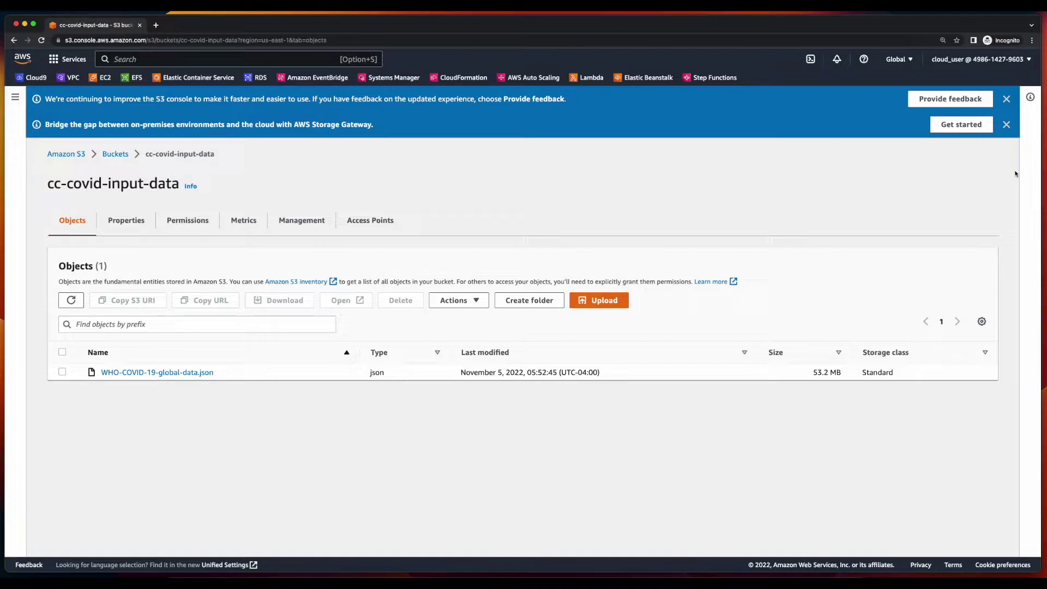
Go to the AWS Glue service and create a Data Catalog database named covid-db.
key(alt+s)
text(glue)
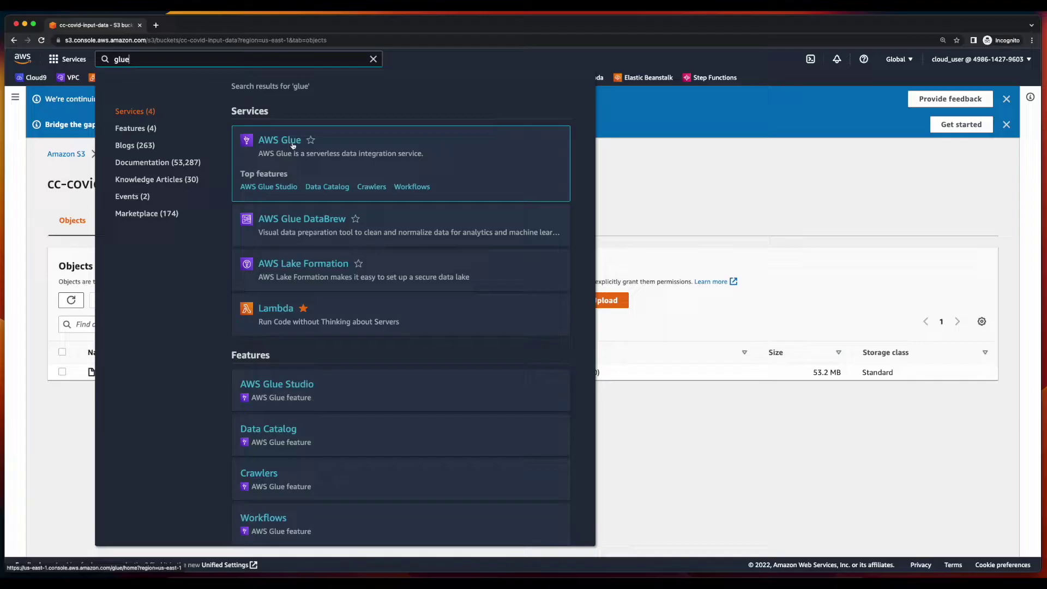
click(293, 146)
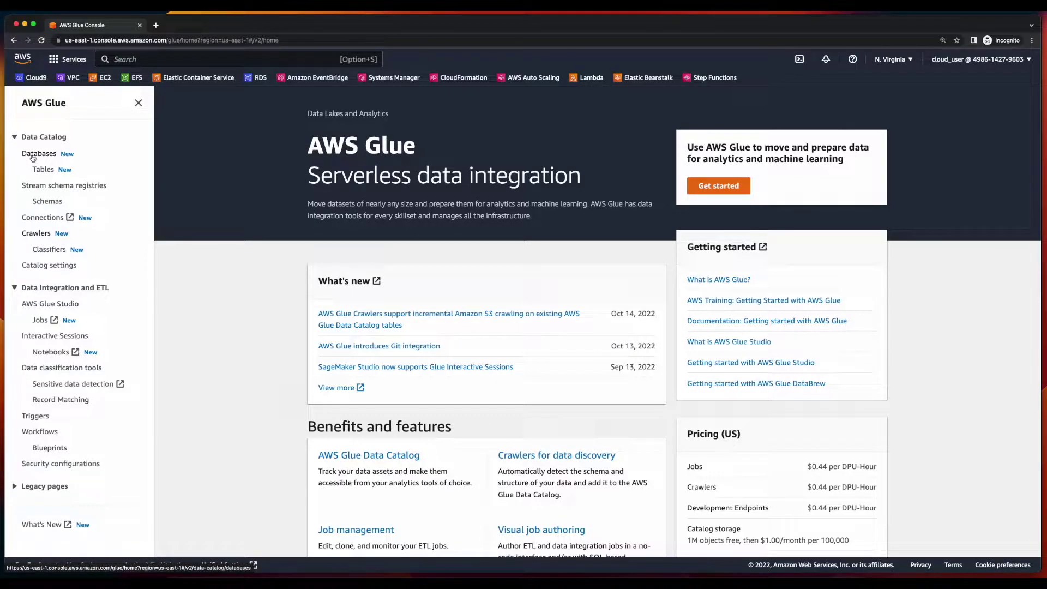
click(33, 154)
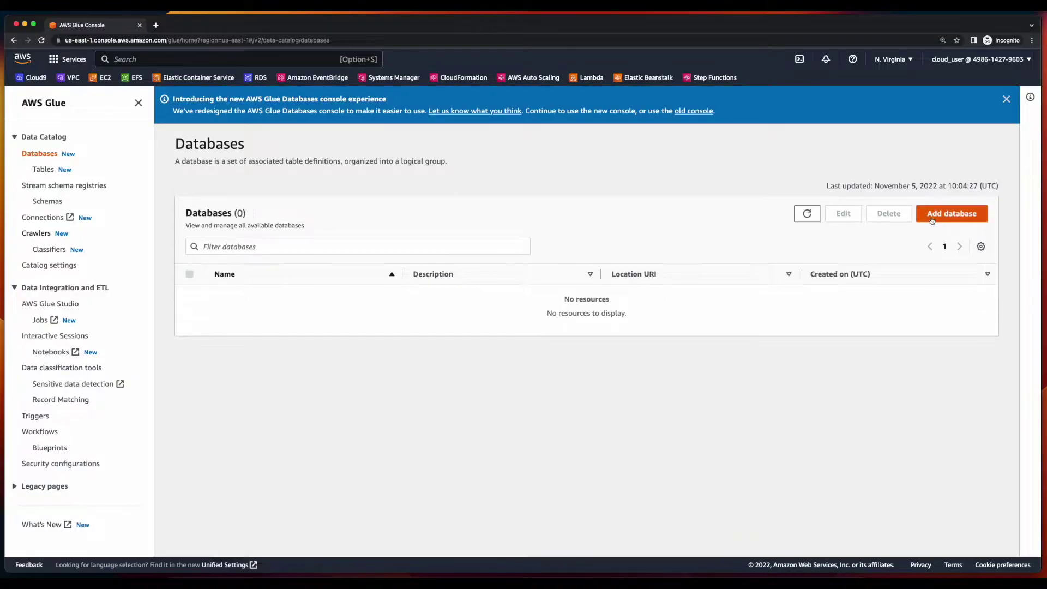
click(932, 214)
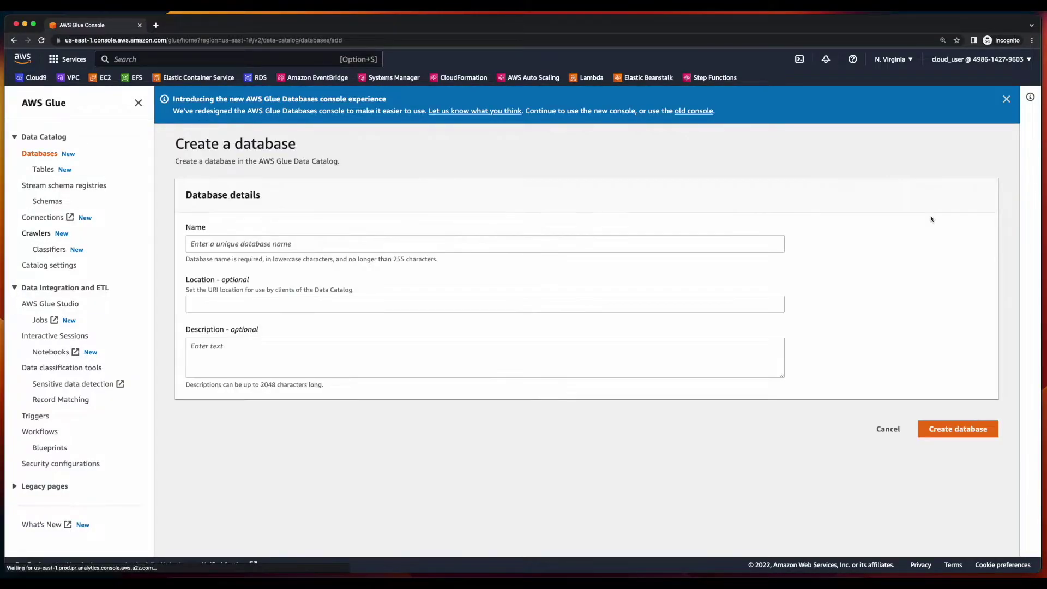
click(722, 242)
text(covid-db)
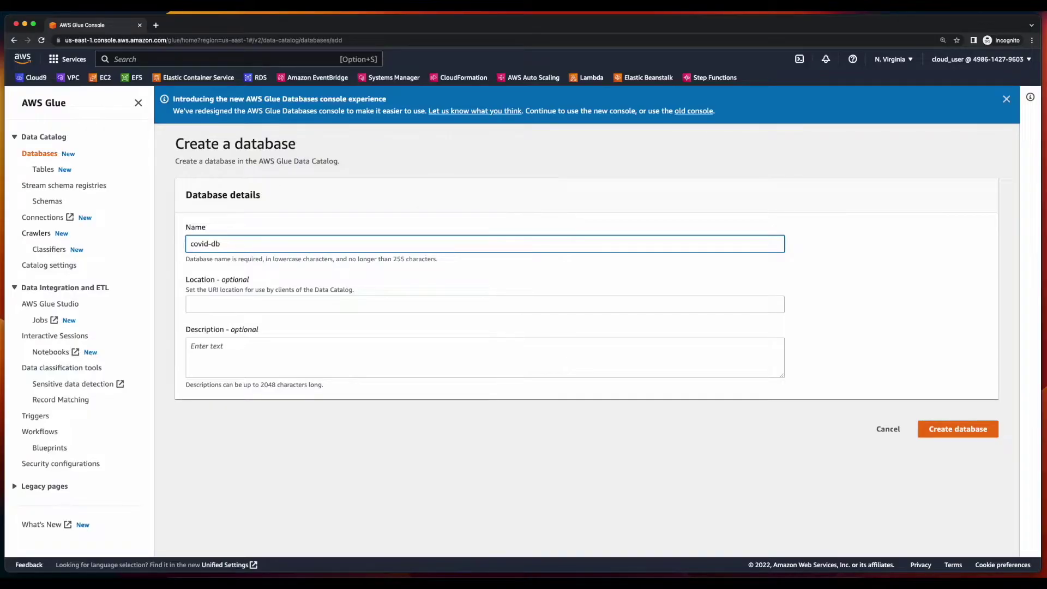
click(938, 433)
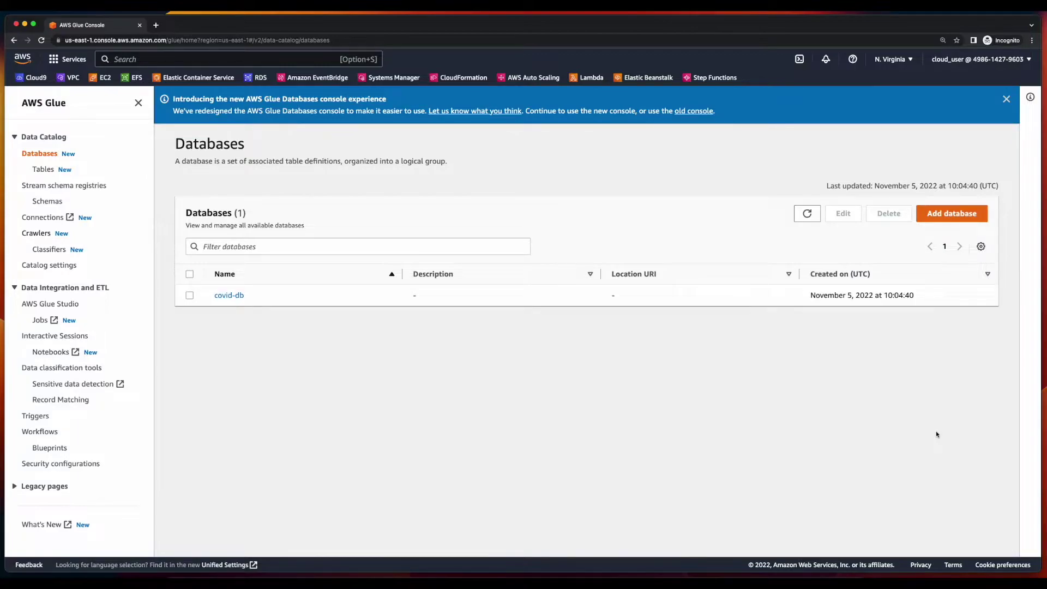
Begin a new Glue crawler named covid-crawler and proceed to its data source configuration.
click(25, 234)
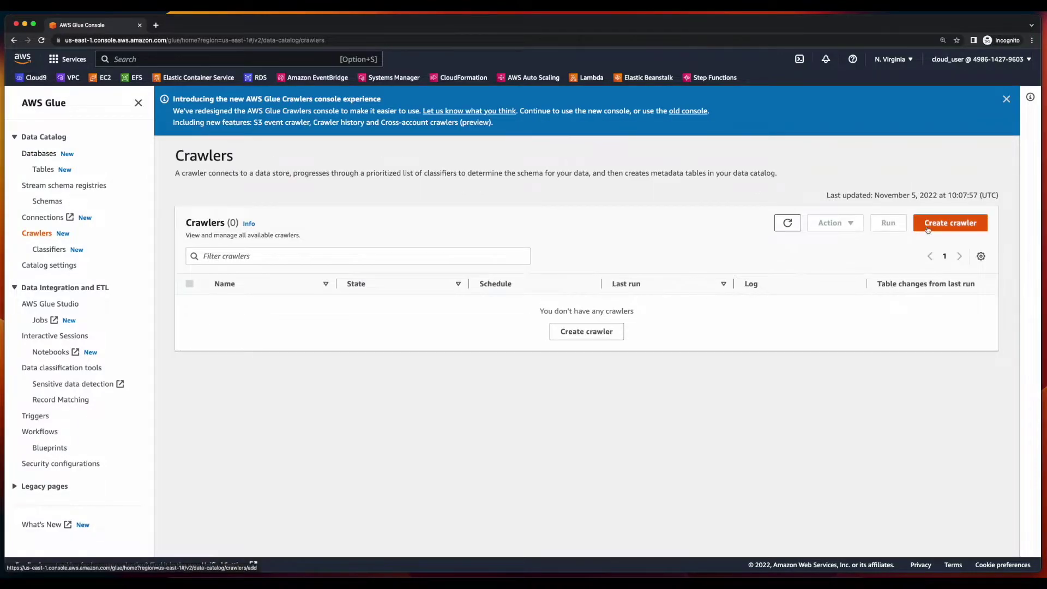
click(928, 230)
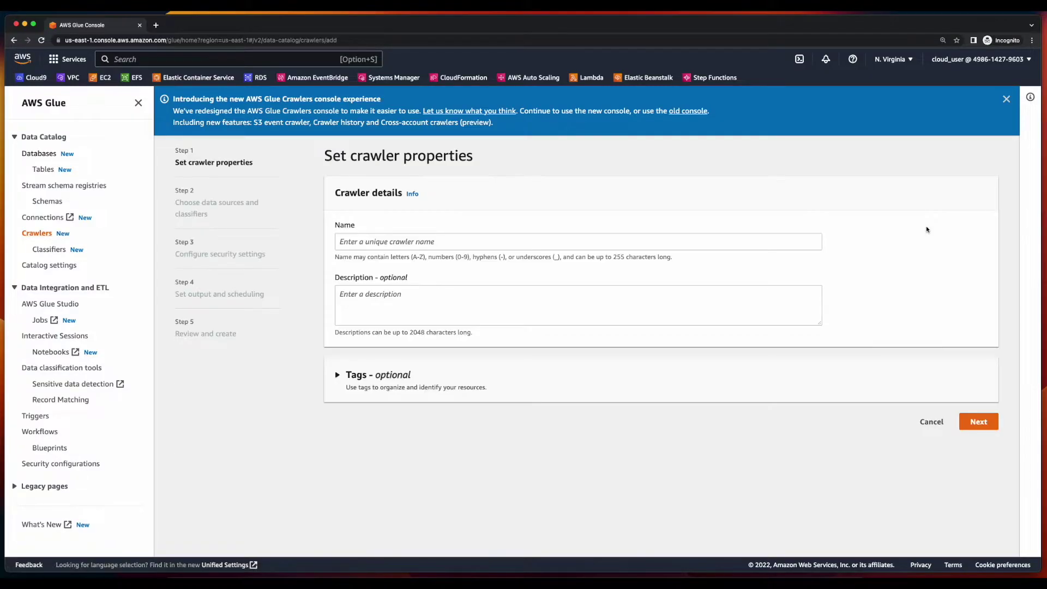
click(791, 242)
text(covid)
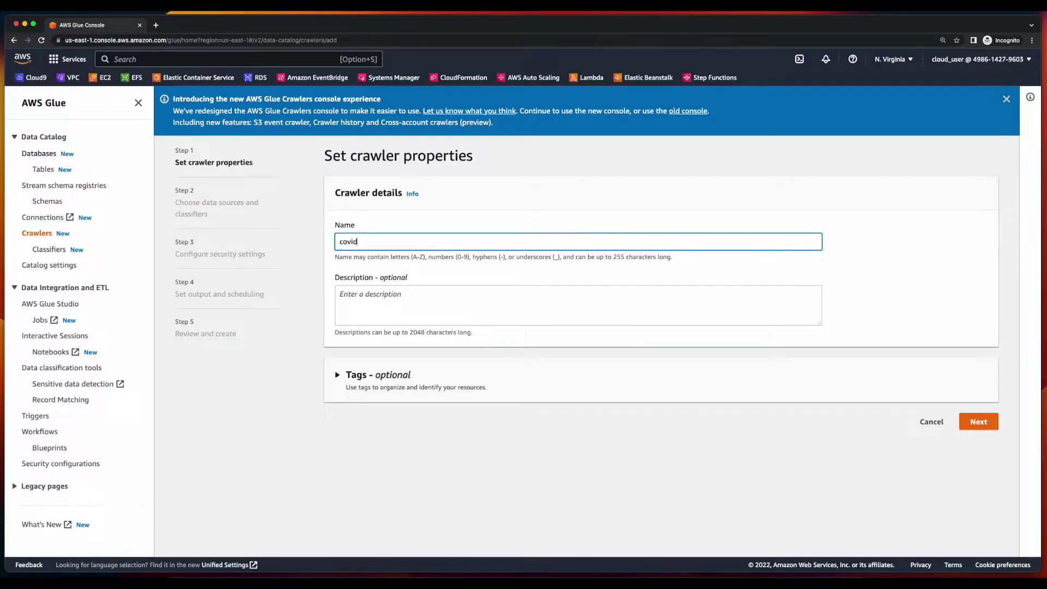
text(-crawler)
click(971, 425)
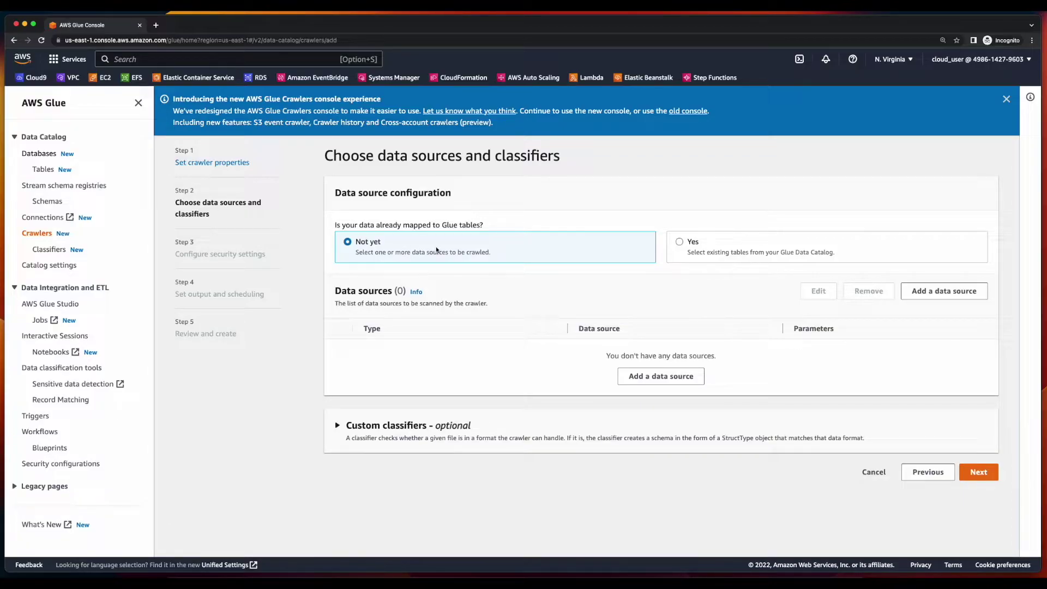
Add the S3 path s3://cc-covid-input-data/ as the crawler's data source and continue to the security settings.
click(674, 378)
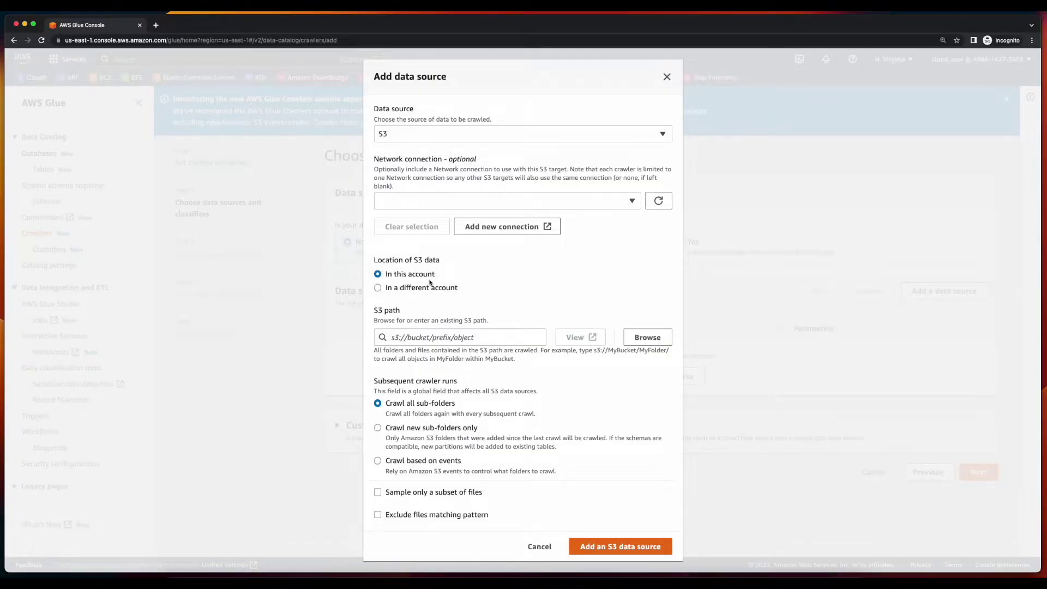
click(649, 337)
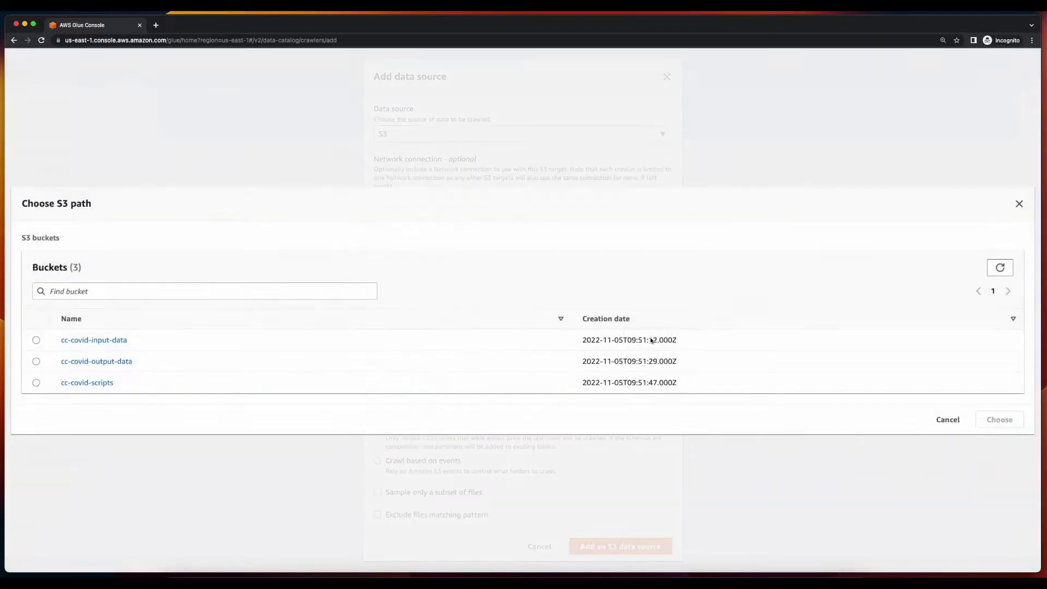
click(37, 341)
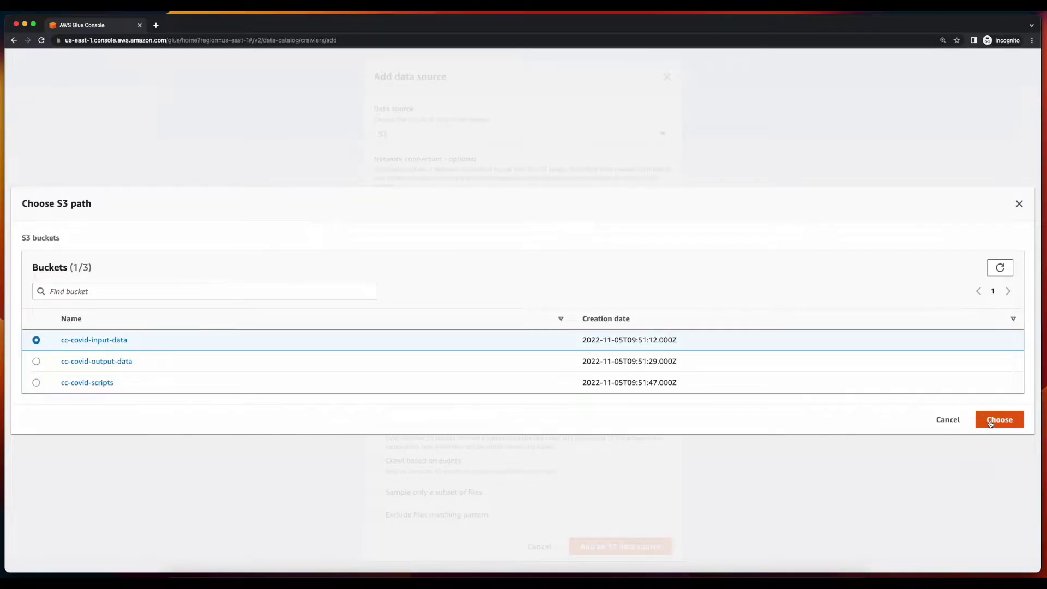
click(991, 424)
text(//cc-covid-input-data/)
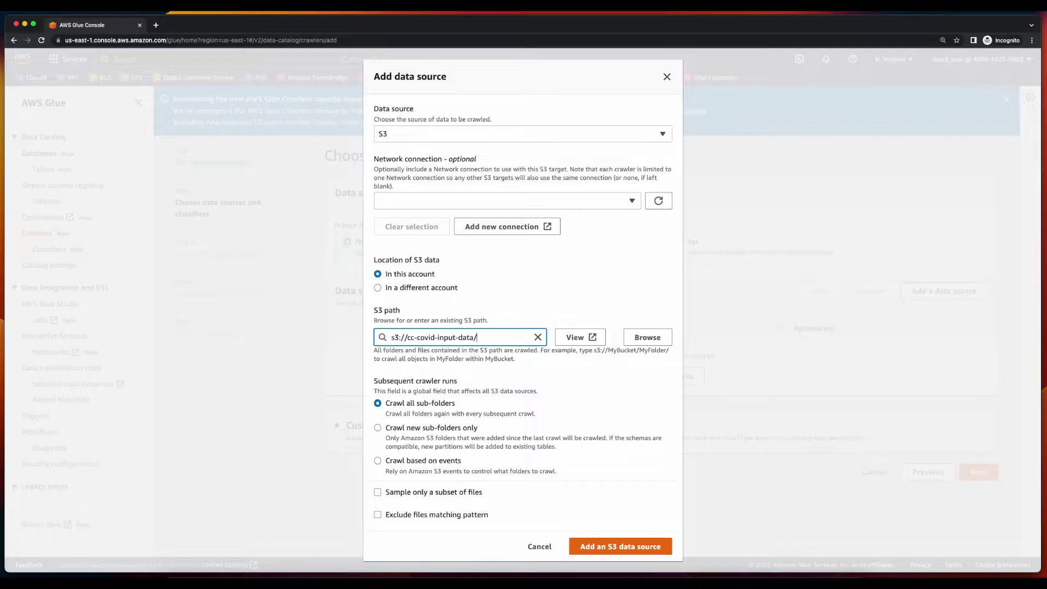
click(649, 552)
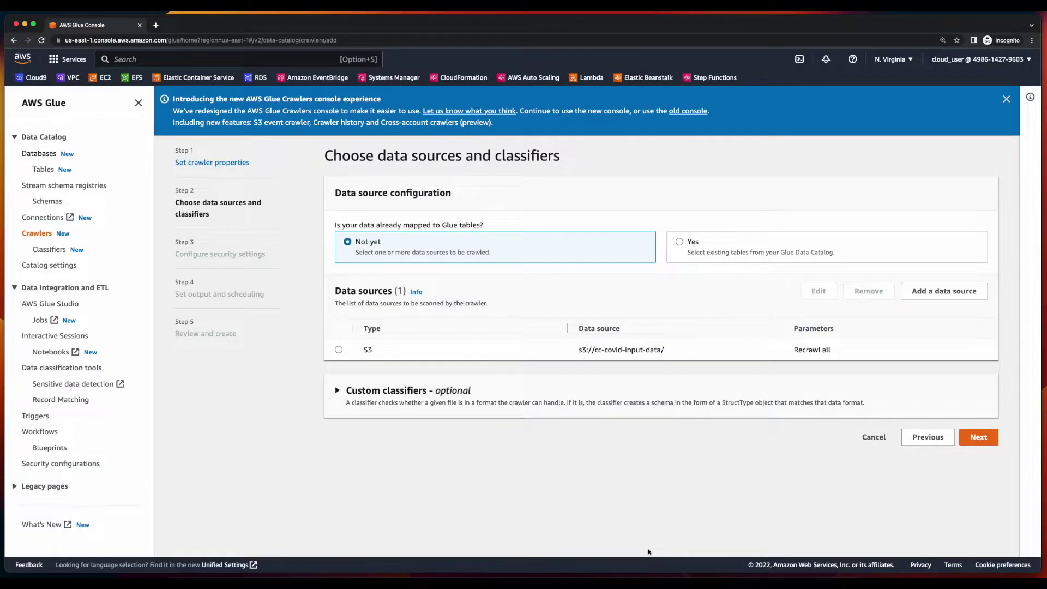
click(973, 439)
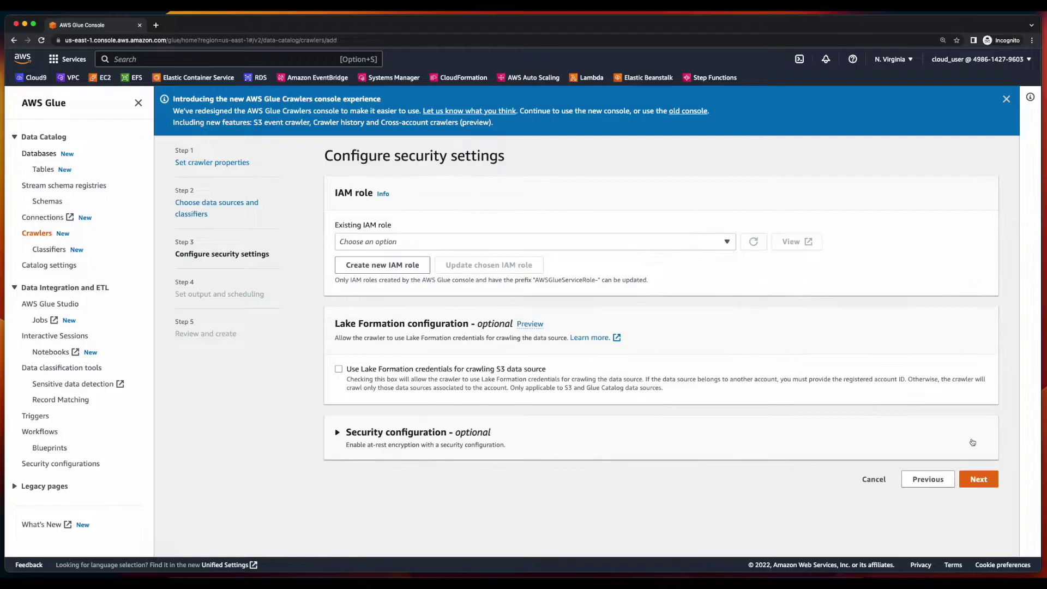
Assign the existing IAM role covidRole to the crawler and continue to the output settings.
click(727, 243)
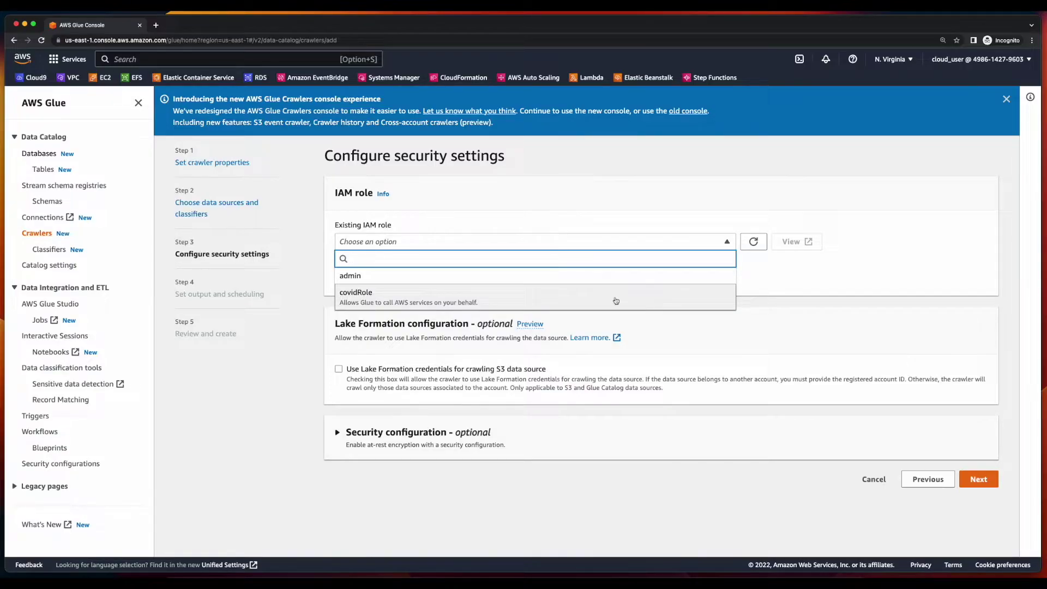
click(616, 301)
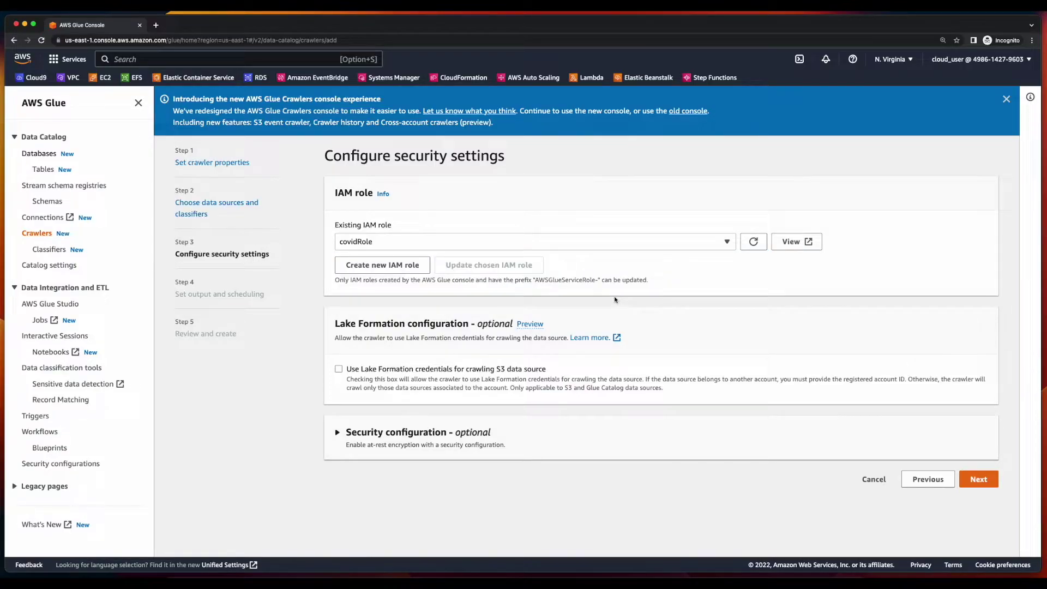
click(976, 480)
Set covid-db as the crawler's target database and continue to the review page.
click(782, 242)
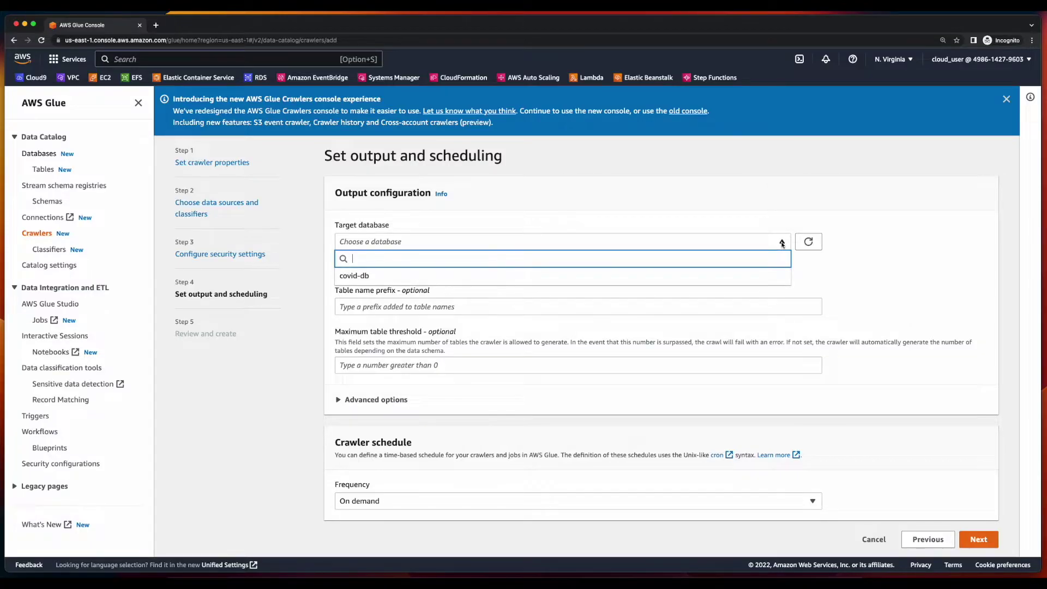
click(740, 278)
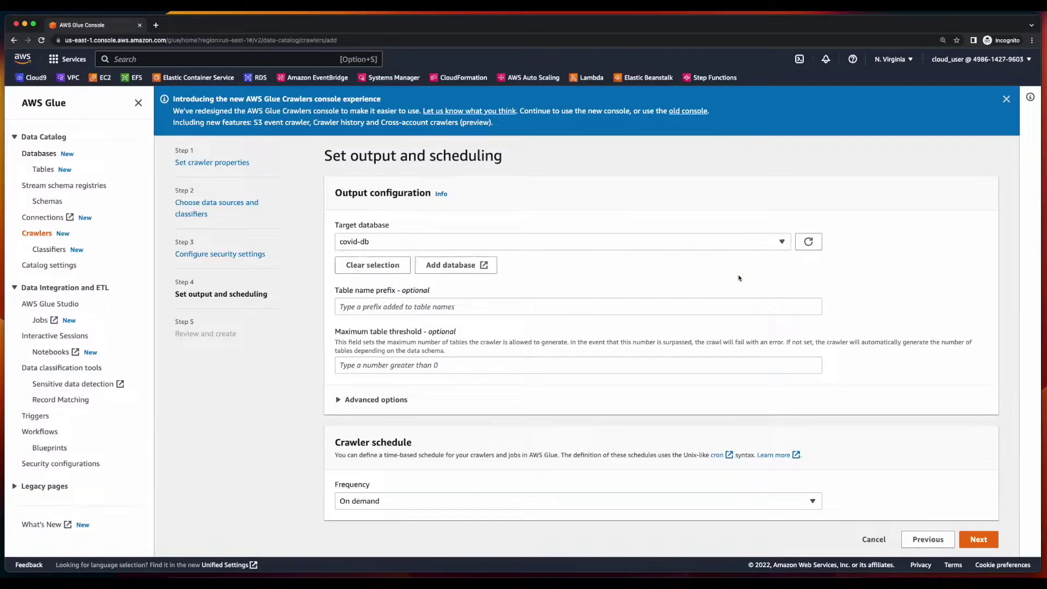
click(979, 539)
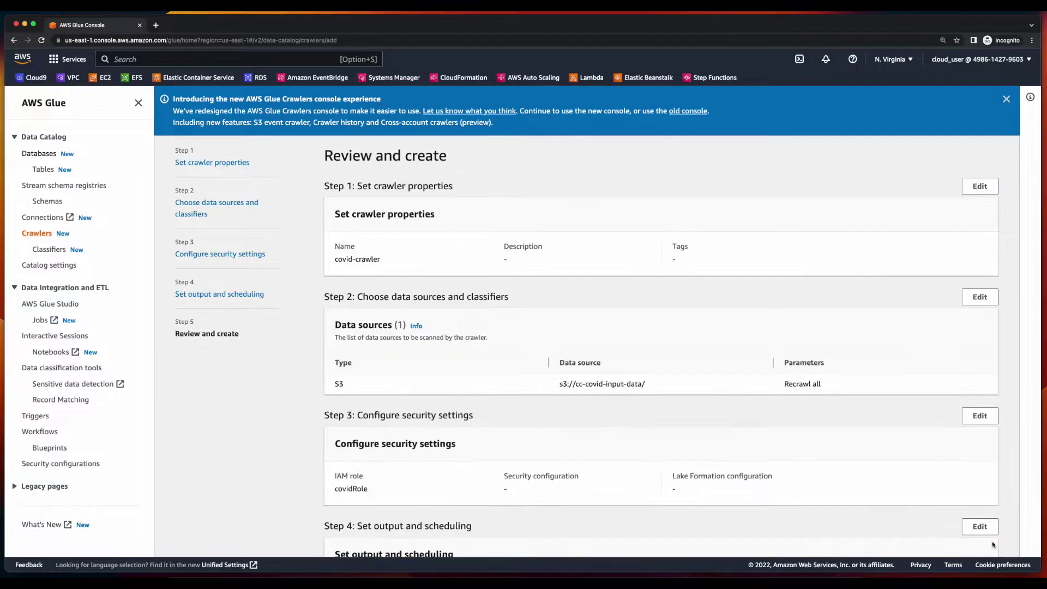
Create the crawler with the reviewed settings and run covid-crawler.
scroll(993, 541, down, 2)
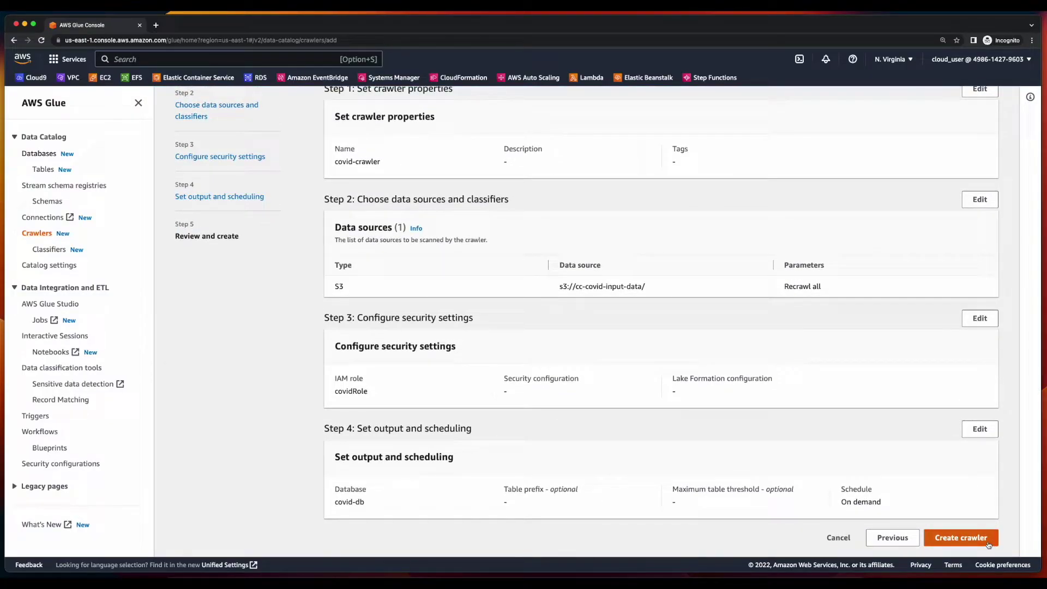
click(961, 538)
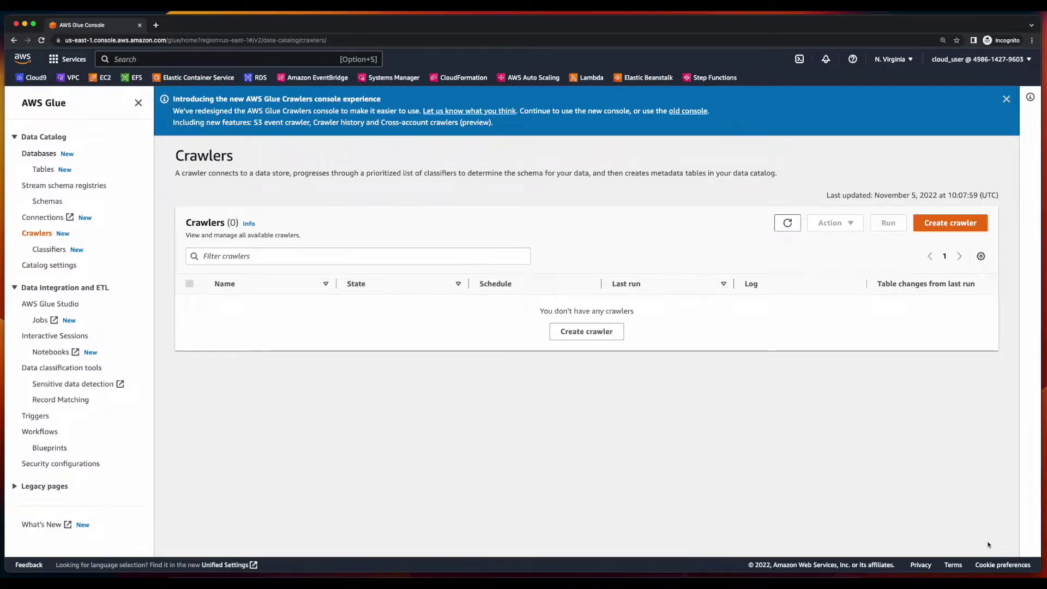
click(189, 305)
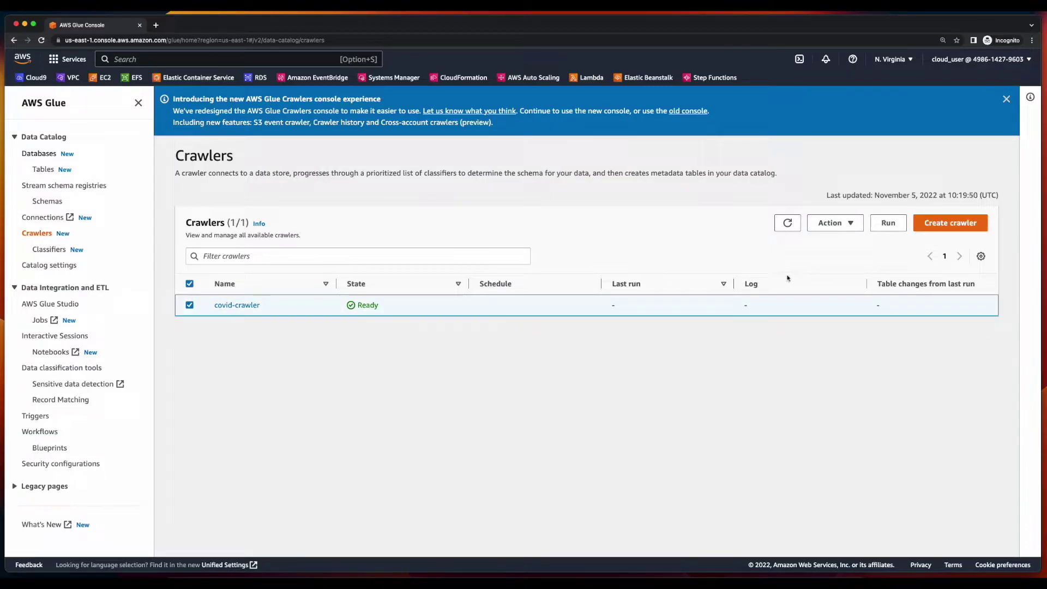
click(885, 226)
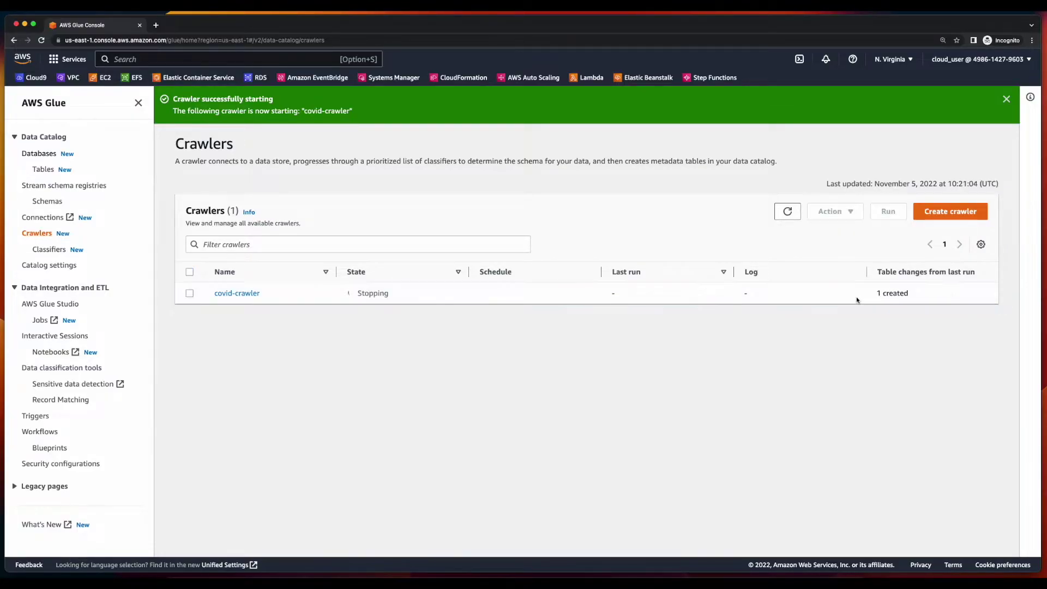
Check covid-crawler's state, last run and table changes, and open the cc_covid_input_data table in the Data Catalog.
drag(343, 295, 396, 297)
drag(871, 298, 933, 299)
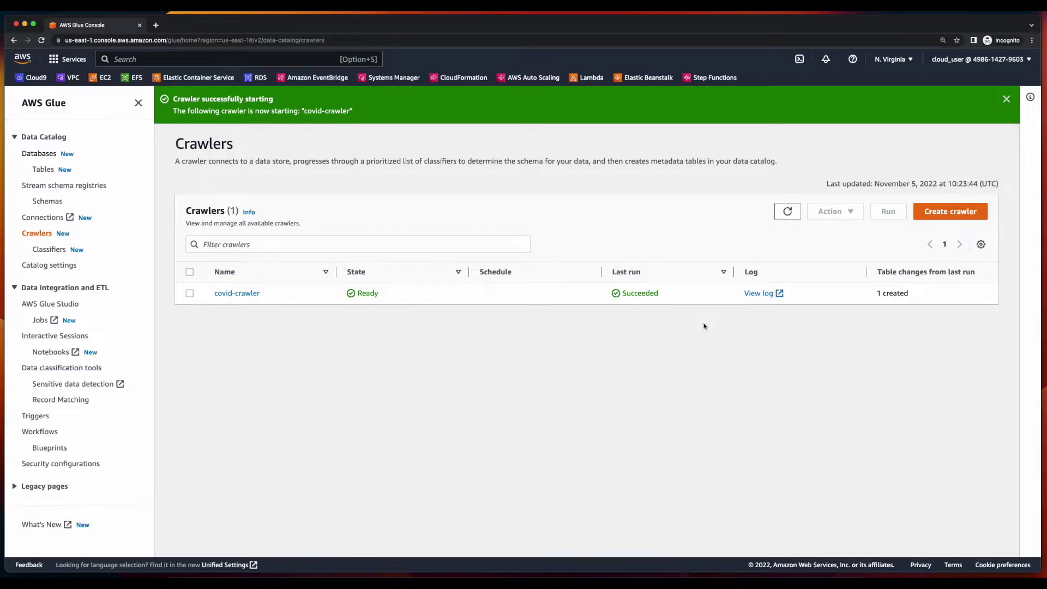
drag(687, 301, 591, 300)
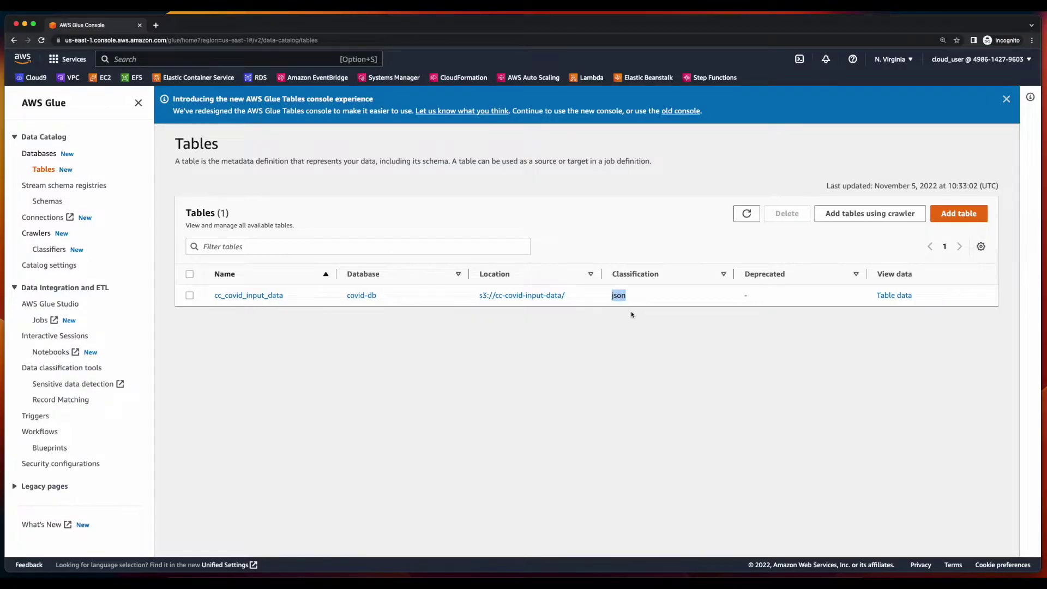
click(257, 299)
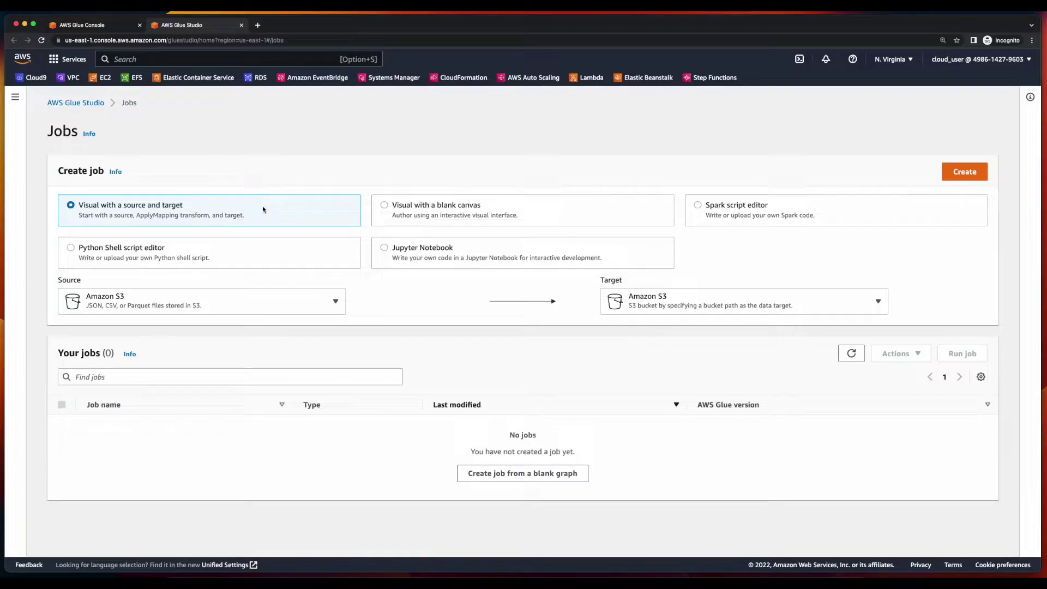
Create a Glue Studio job from a blank graph and add an AWS Glue Data Catalog source node.
click(500, 473)
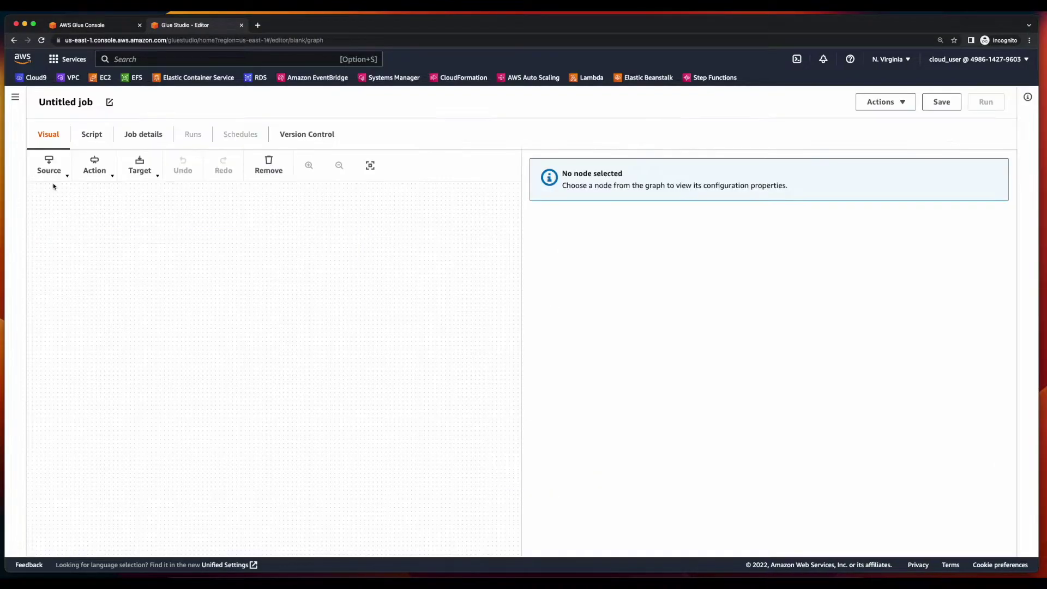
click(52, 174)
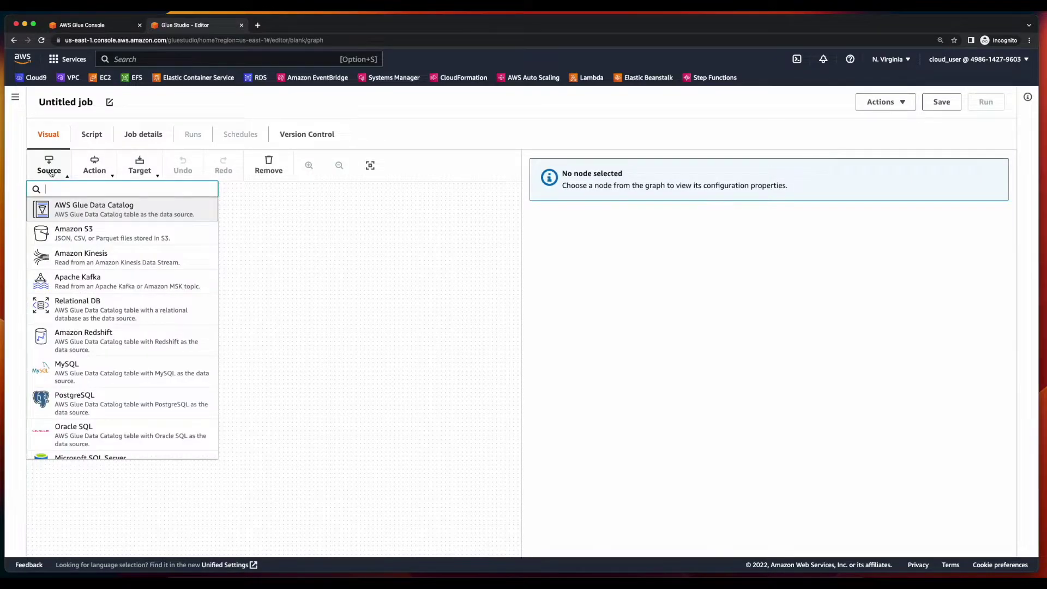
click(161, 213)
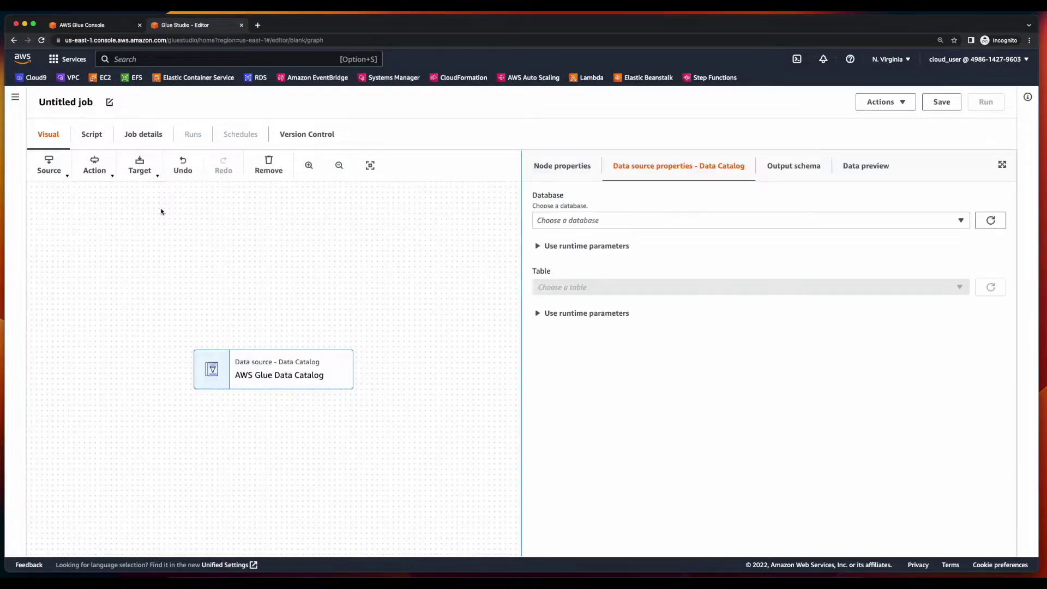
Set the Data Catalog source's database to covid-db and its table to cc_covid_input_data.
click(590, 220)
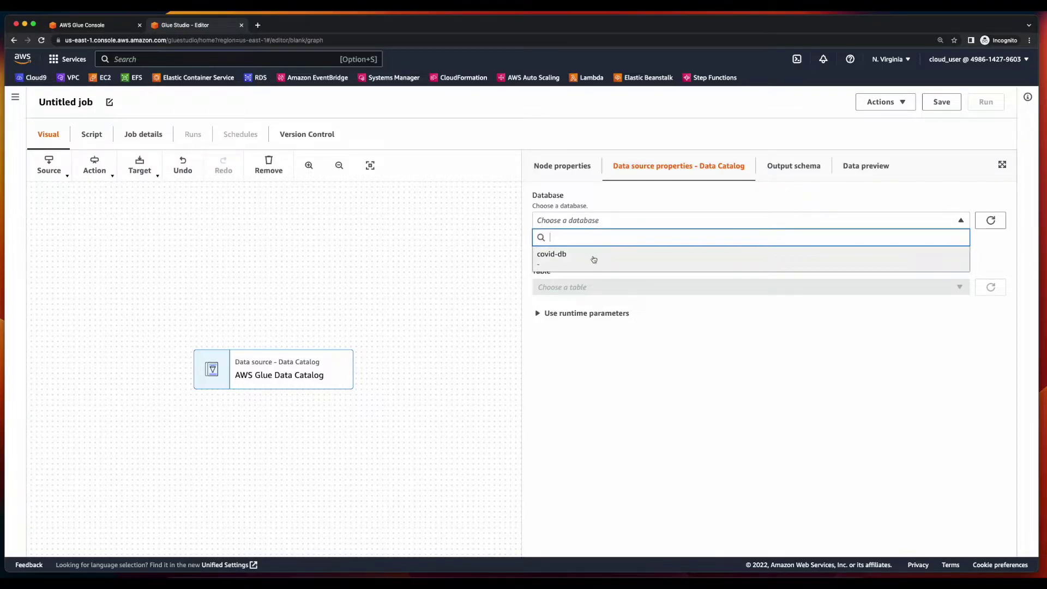
click(595, 259)
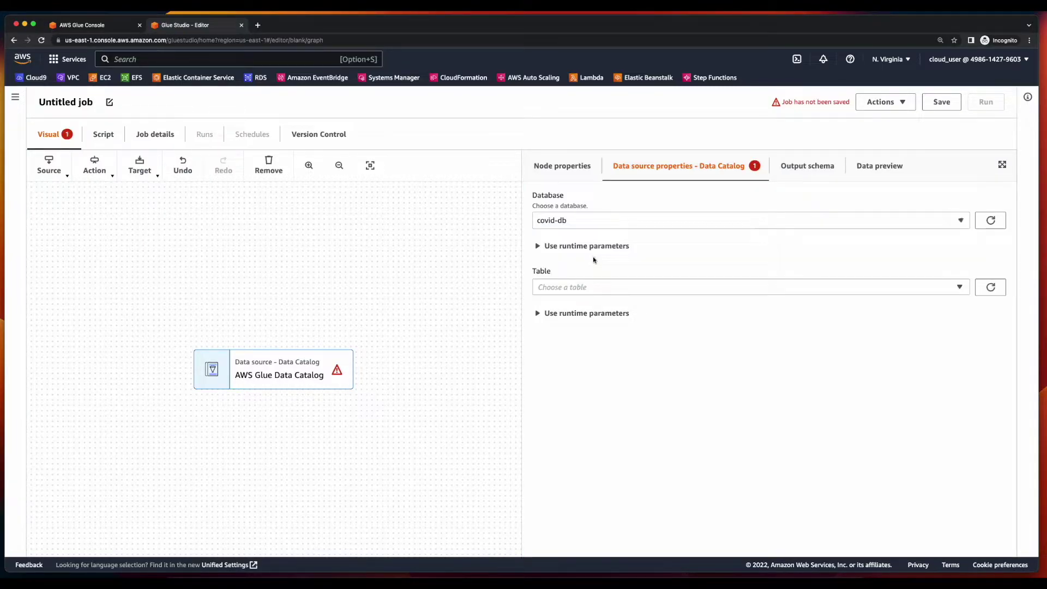
click(604, 291)
click(607, 320)
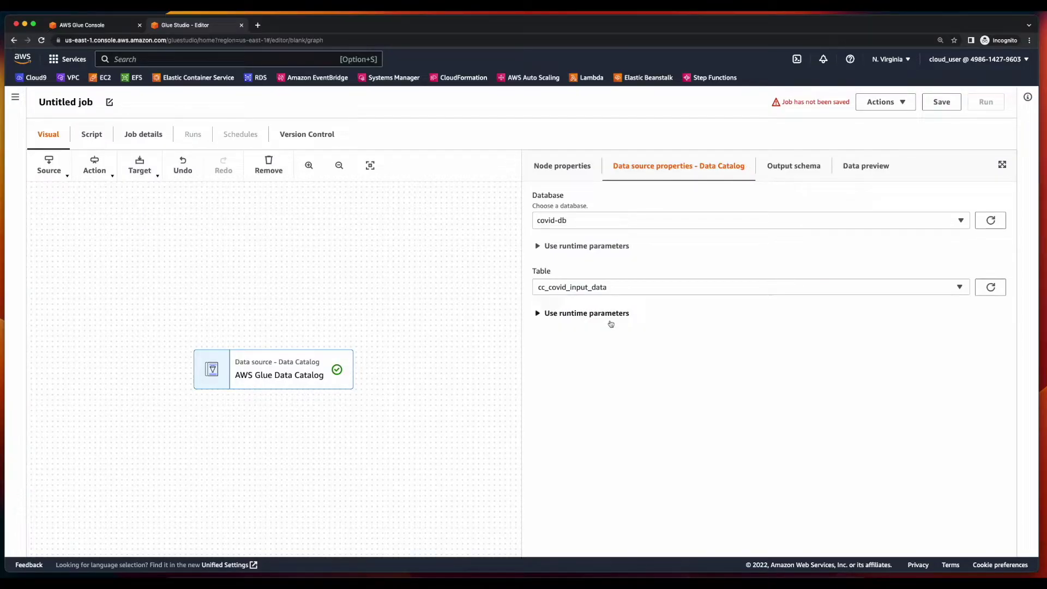
Add a Change Schema (Apply Mapping) transform that drops the four cases and deaths fields per 100000 population and field13.
click(95, 166)
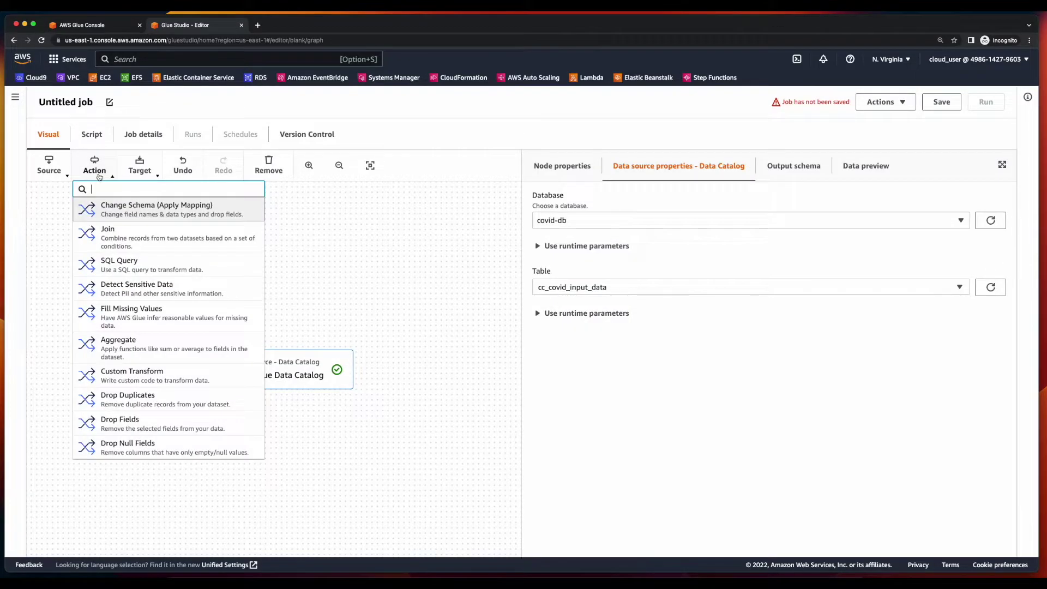
click(239, 212)
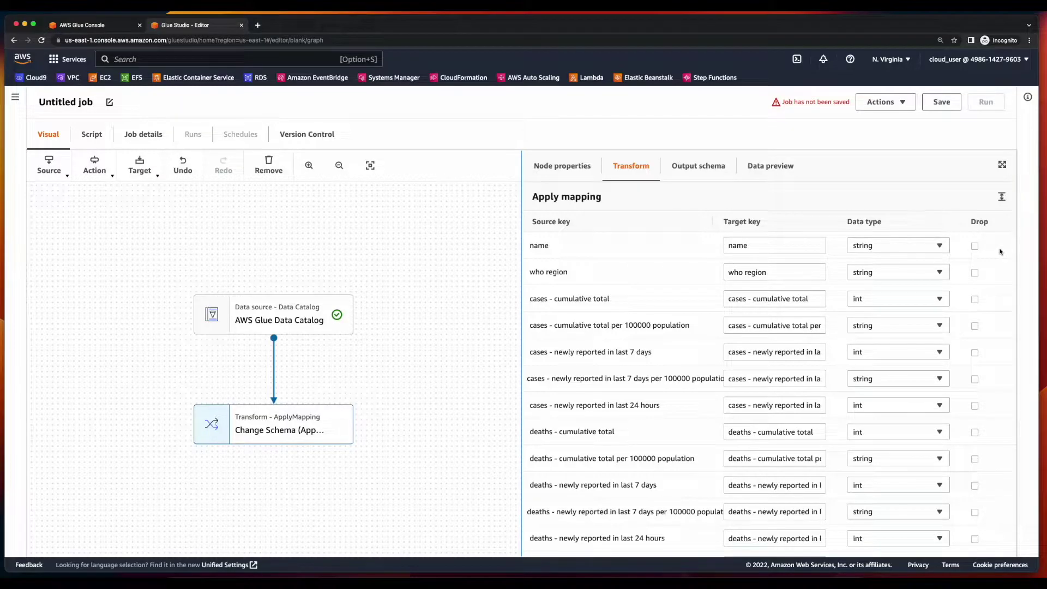
click(975, 326)
click(975, 368)
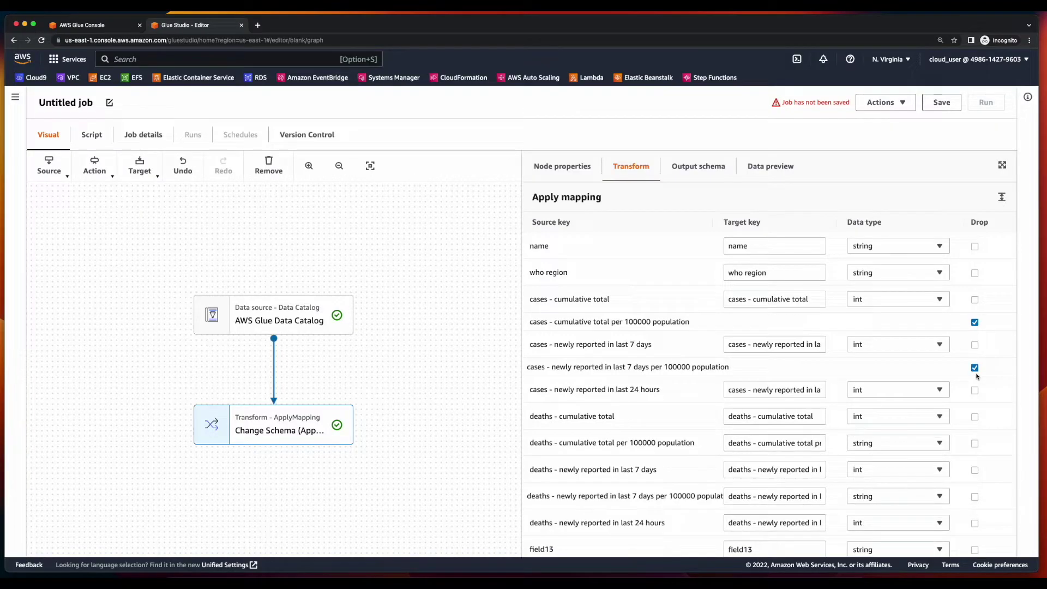
click(975, 443)
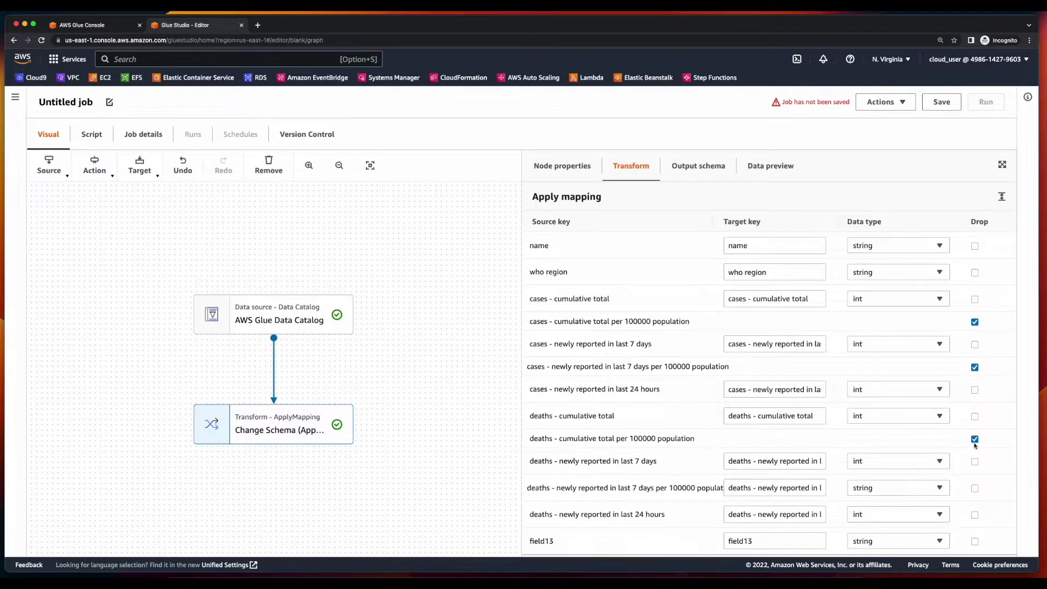
click(975, 489)
click(976, 533)
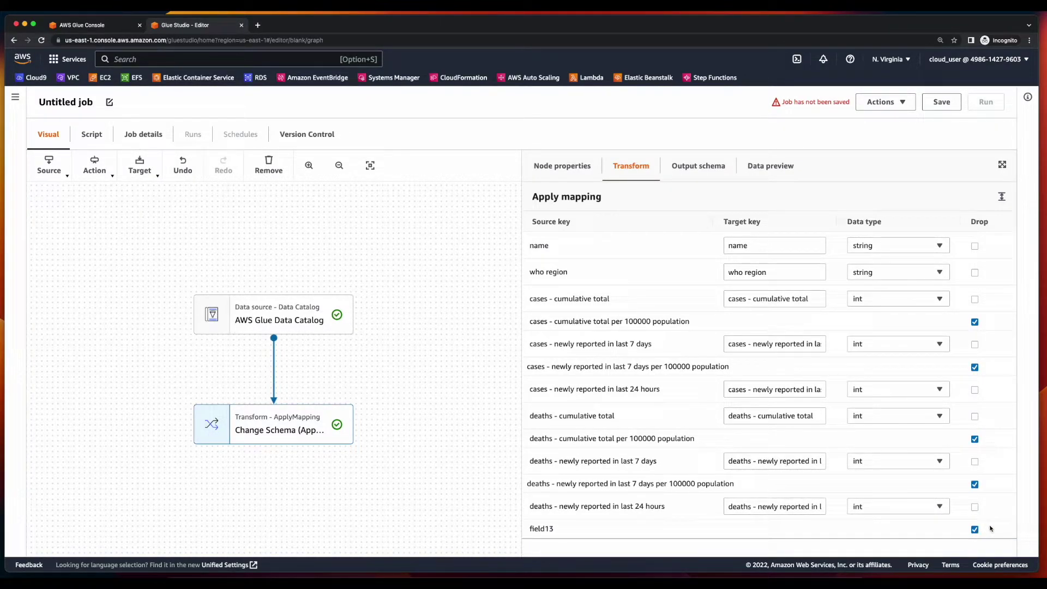
Add an Amazon S3 target node after the transform, with CSV format and GZIP compression.
click(140, 167)
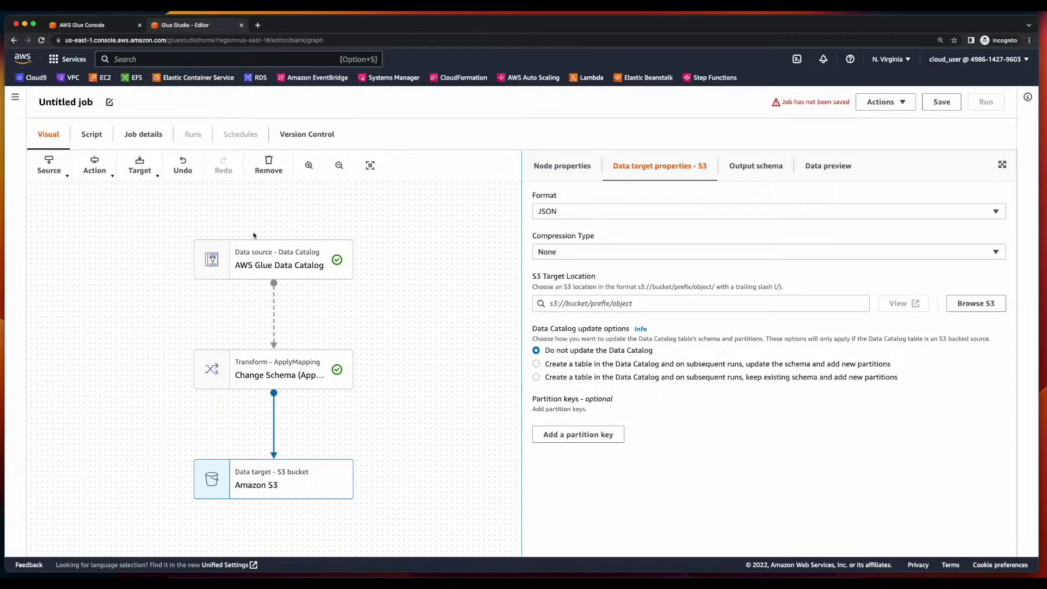
click(747, 212)
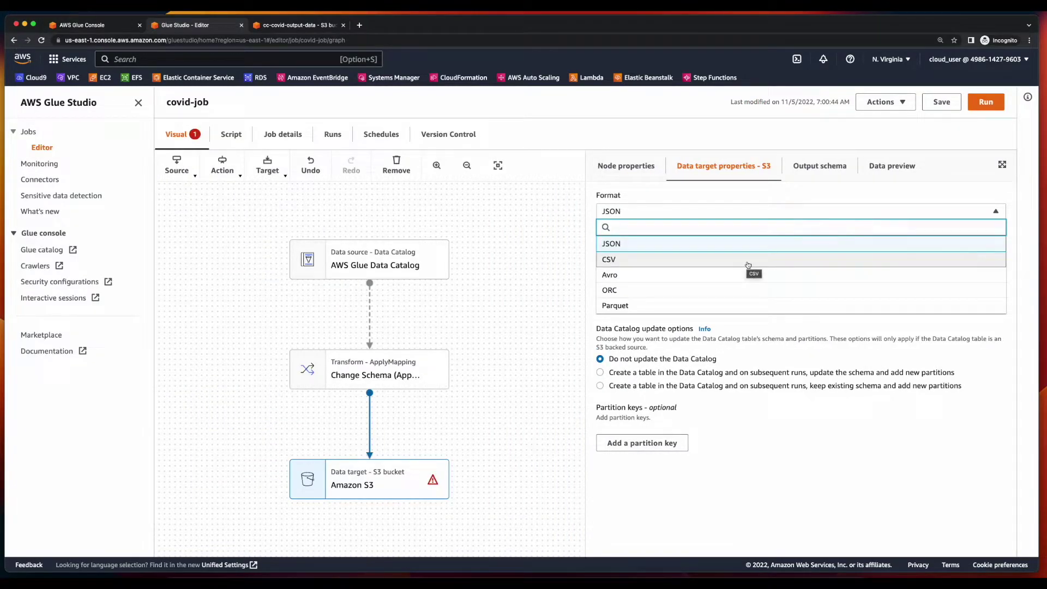
click(748, 262)
click(748, 253)
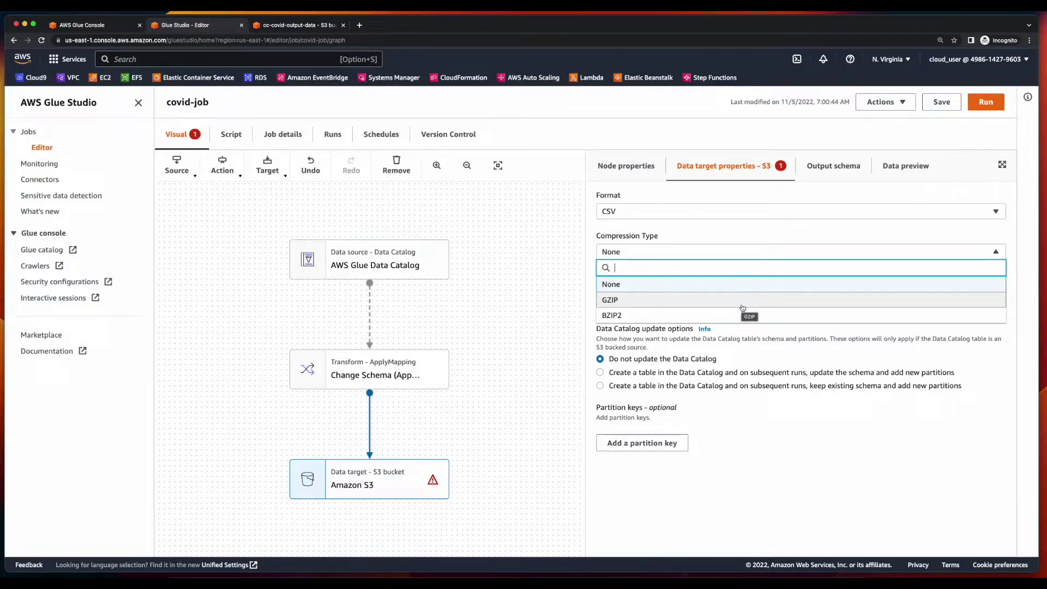
click(742, 309)
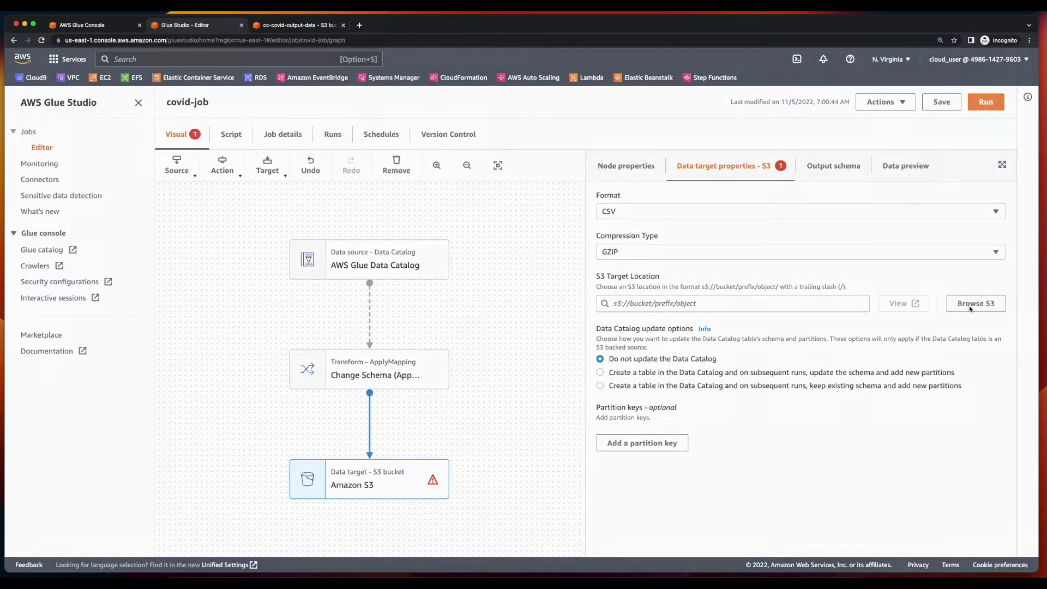
Choose the cc-covid-output-data bucket as the target node's S3 location.
click(971, 305)
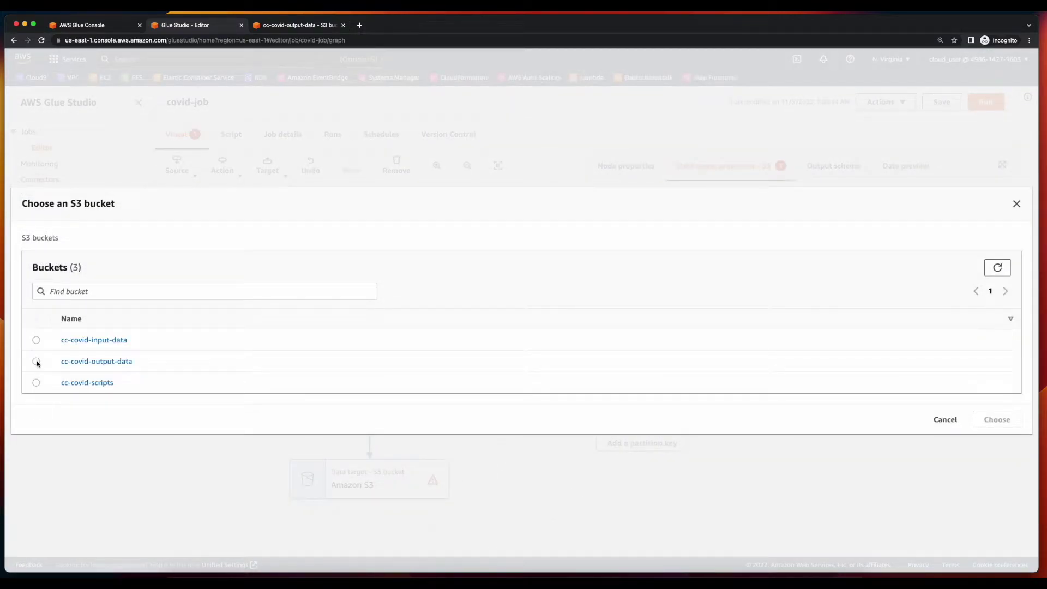
click(36, 361)
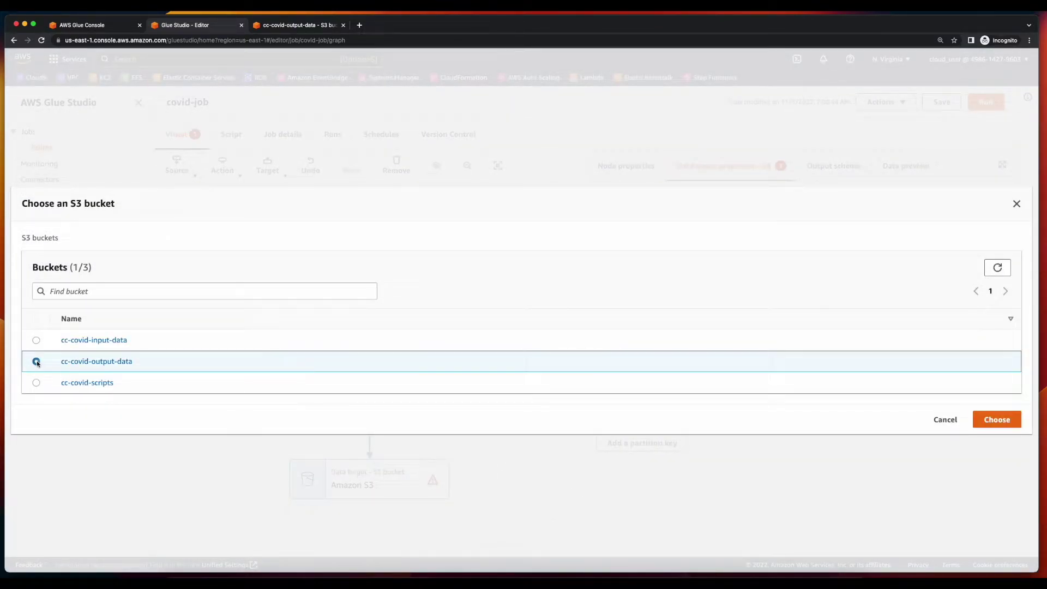
click(985, 423)
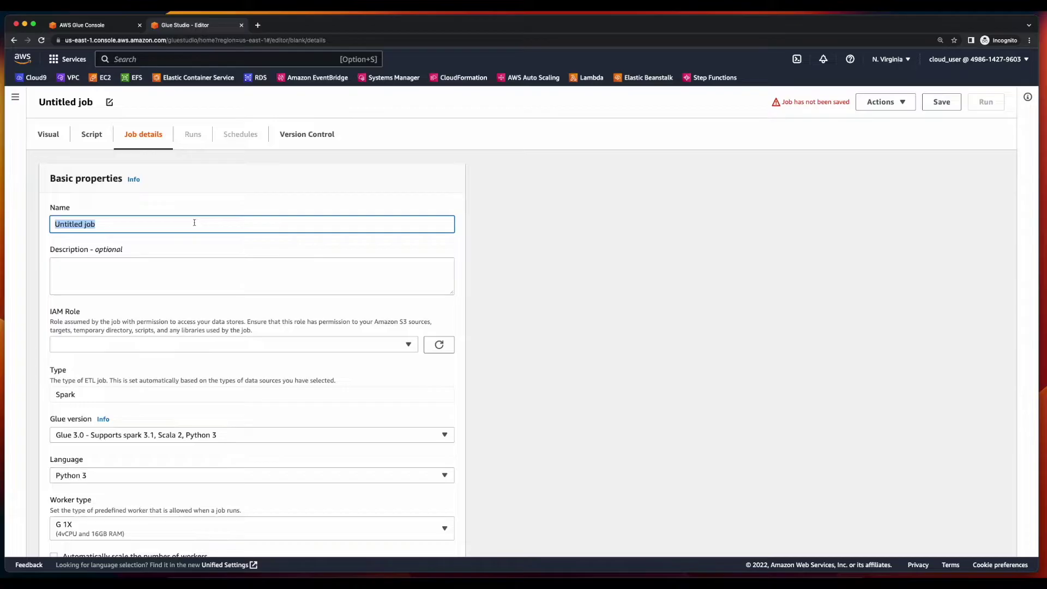
Name the job covid-job and assign it the IAM role covidRole in the job details.
text(covid-)
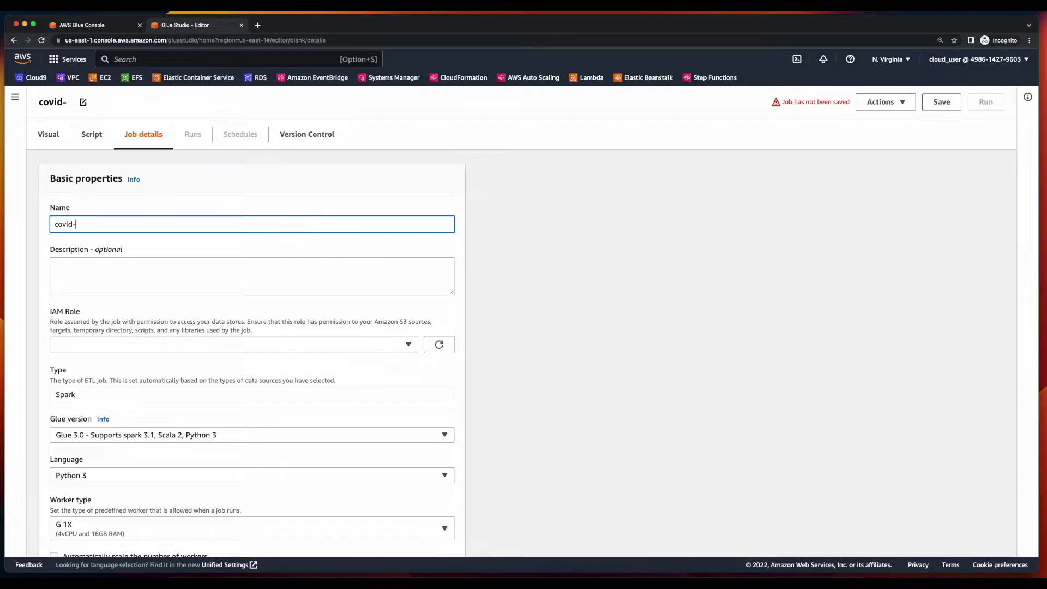
text(job)
click(325, 345)
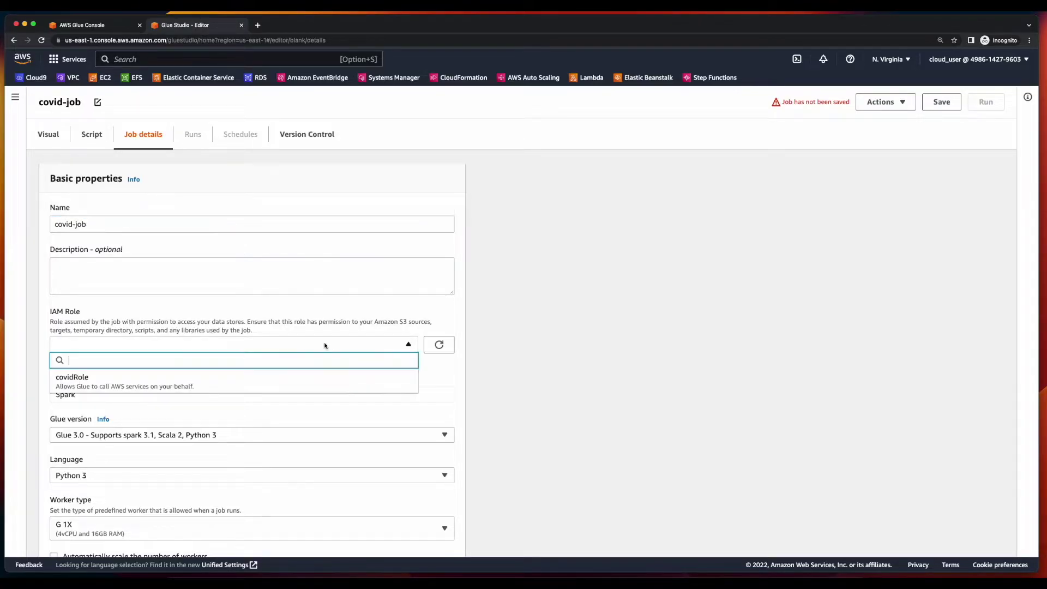
click(307, 387)
Set the script path in the job's advanced properties to the cc-covid-scripts bucket.
scroll(177, 190, down, 4)
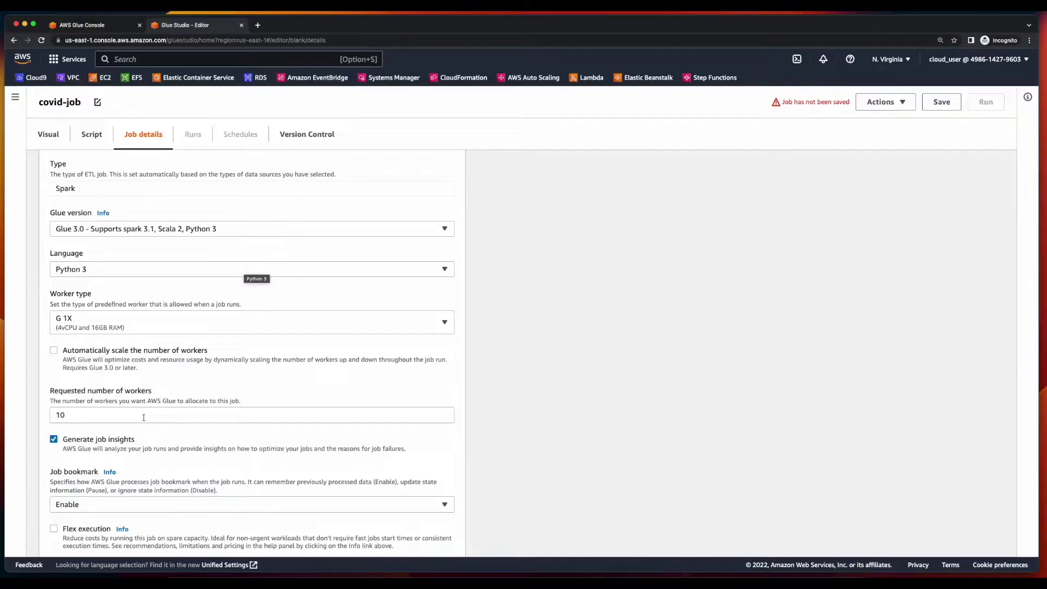
scroll(144, 417, down, 3)
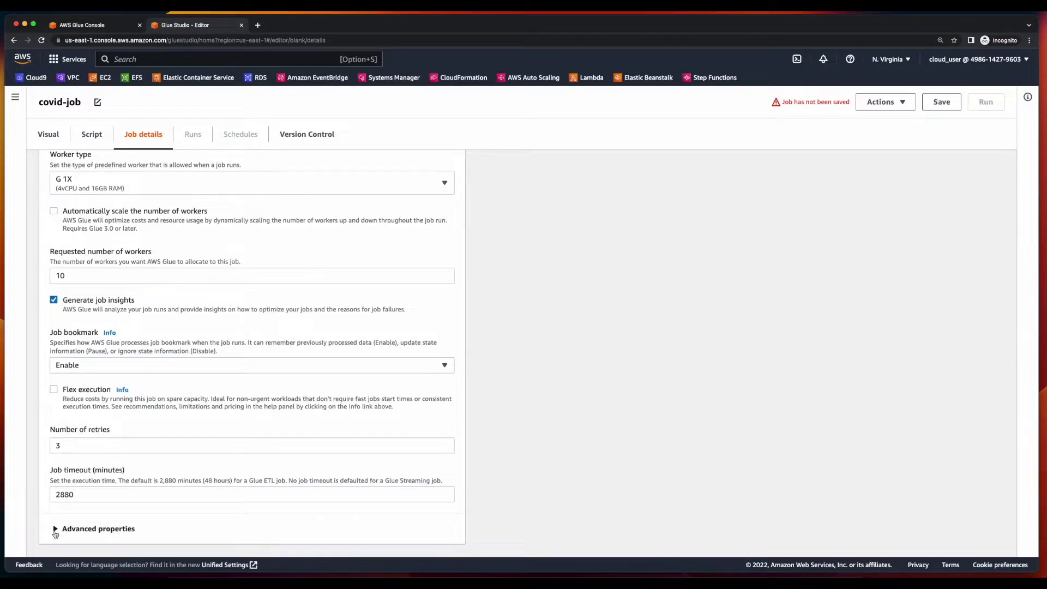
click(55, 529)
scroll(163, 491, down, 7)
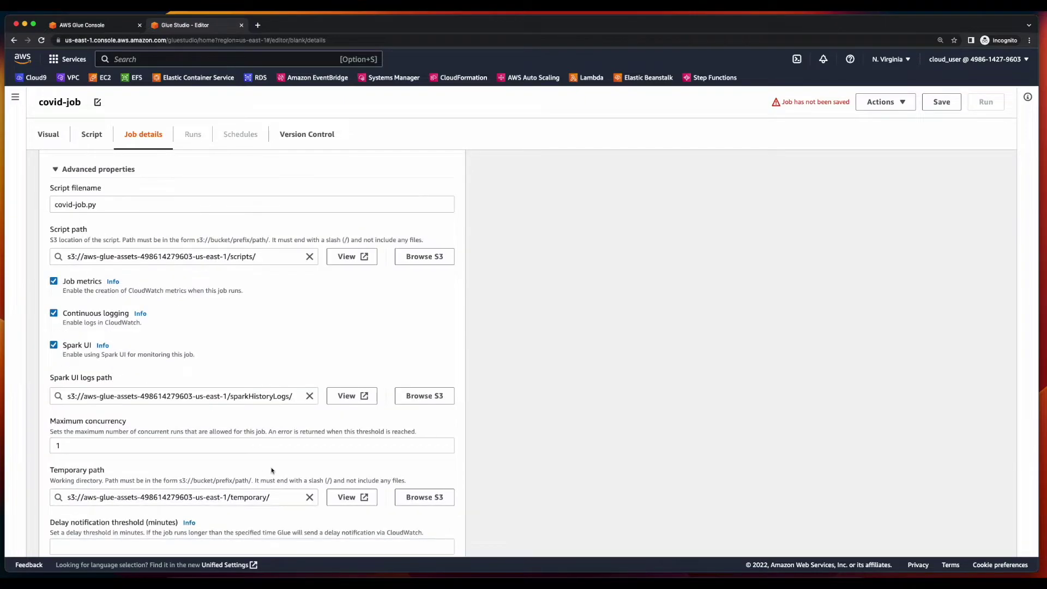
click(431, 257)
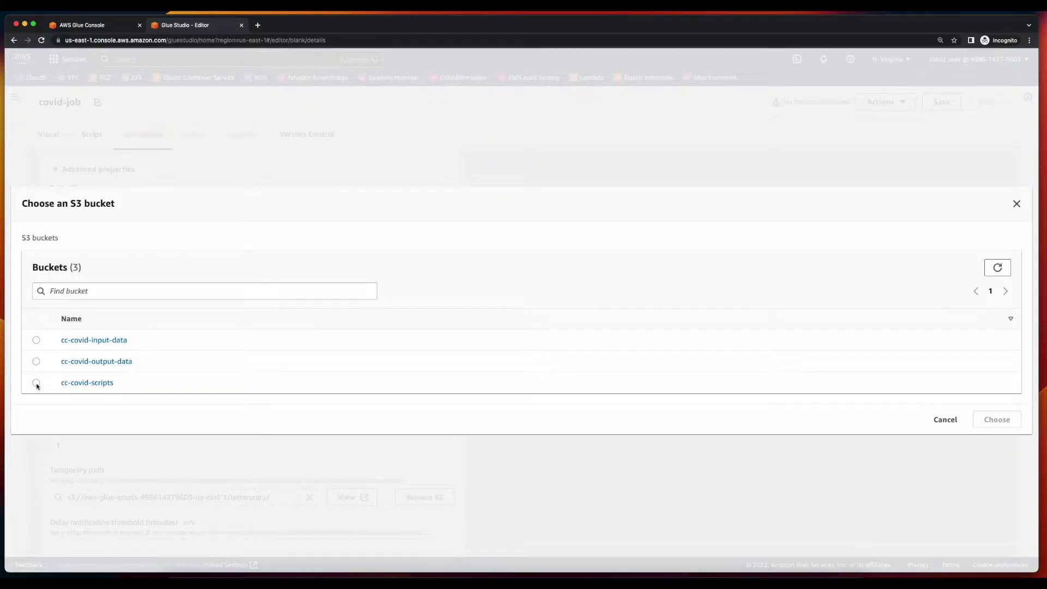
click(36, 383)
click(982, 420)
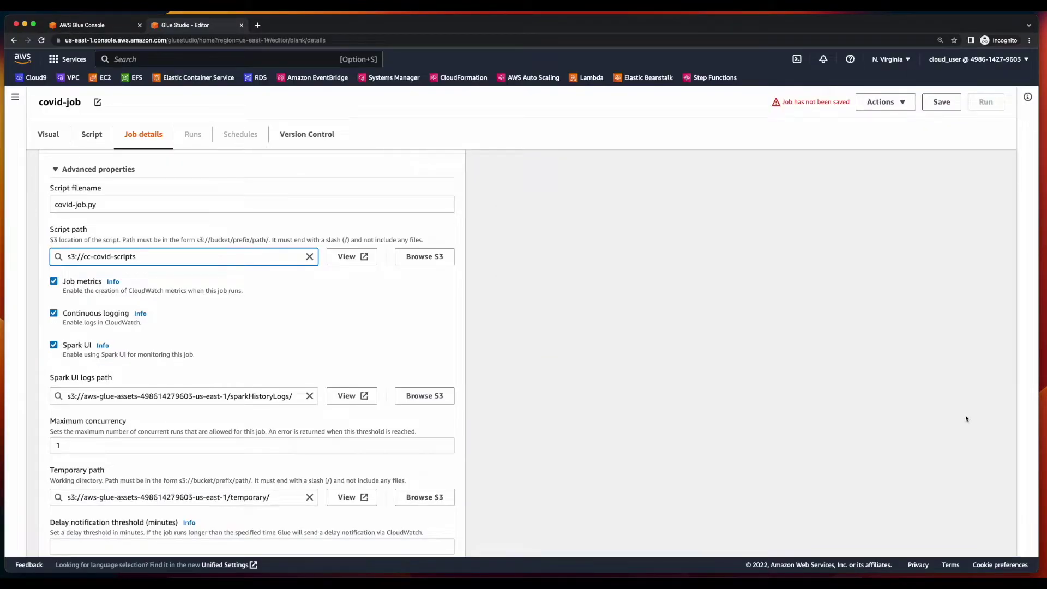
Try to save covid-job with the script path s3://cc-covid-scripts.
scroll(696, 408, down, 10)
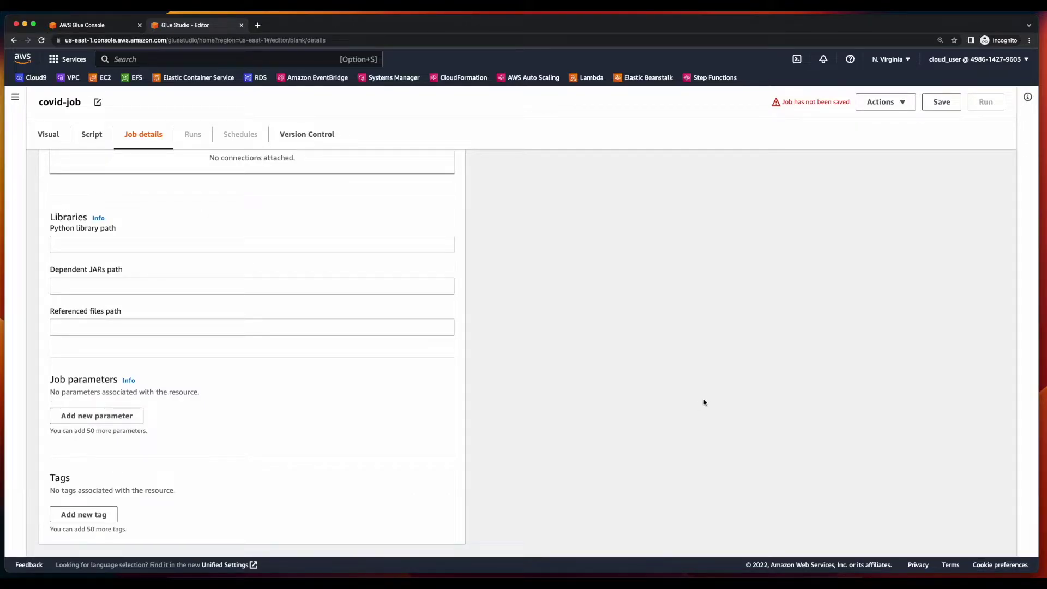
click(937, 104)
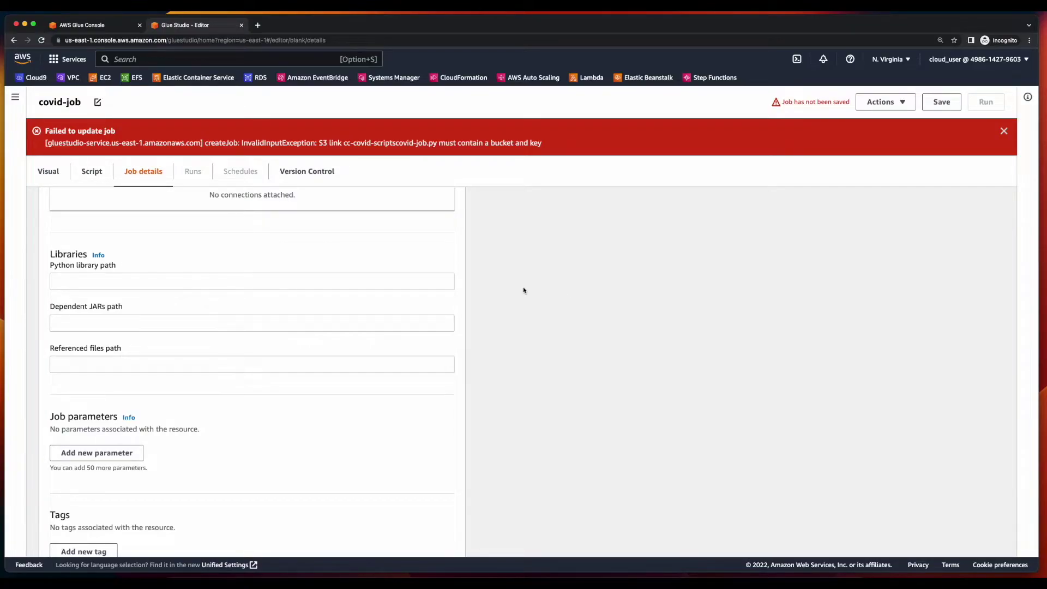
scroll(524, 290, up, 10)
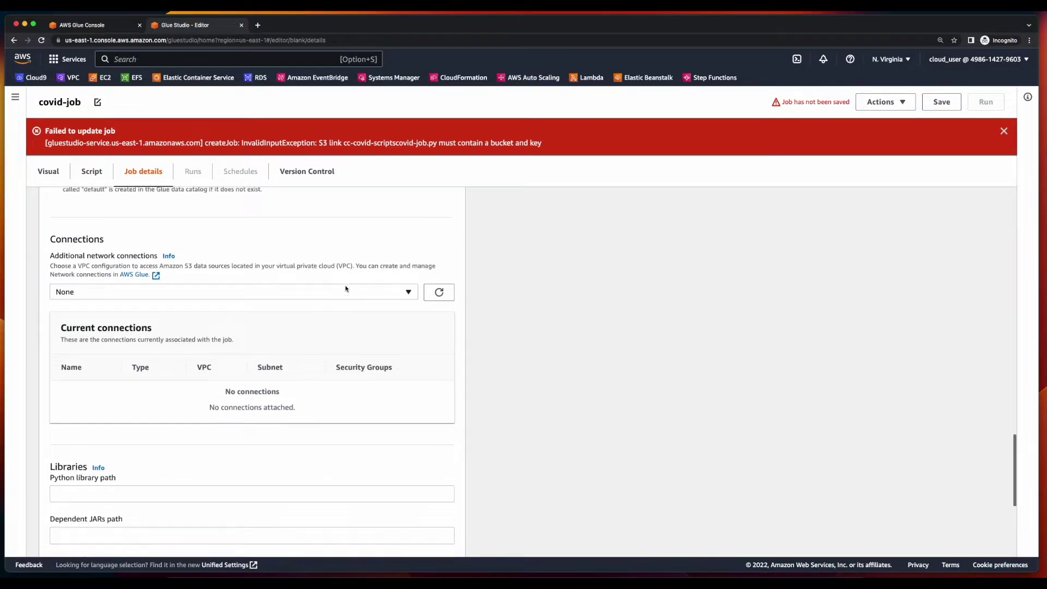
Correct the script path to s3://cc-covid-scripts/, and save and run covid-job.
scroll(346, 289, up, 2)
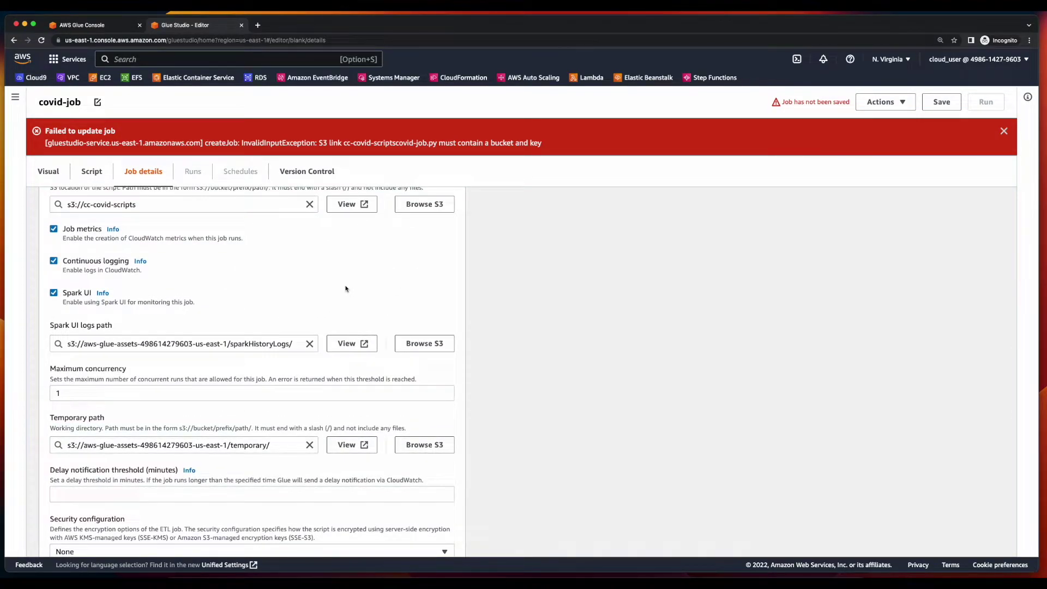
scroll(346, 289, up, 2)
click(276, 264)
text(/)
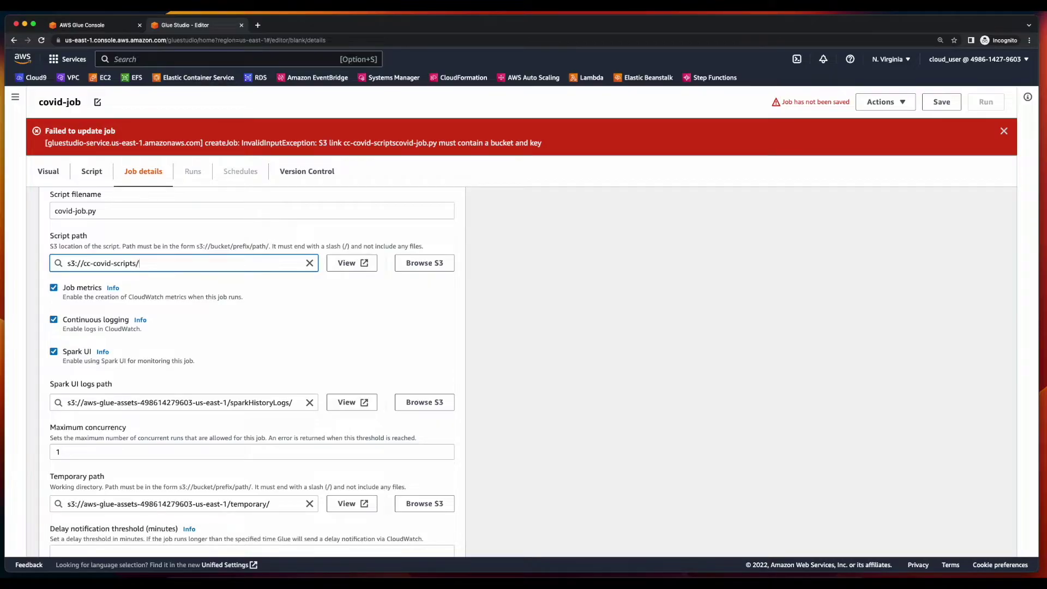
click(941, 103)
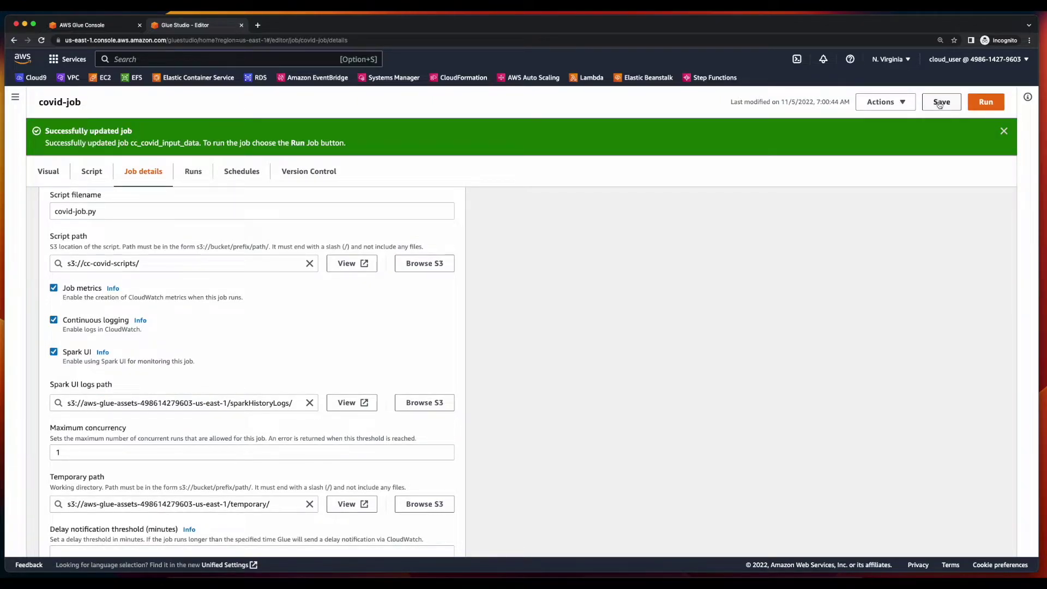
click(987, 104)
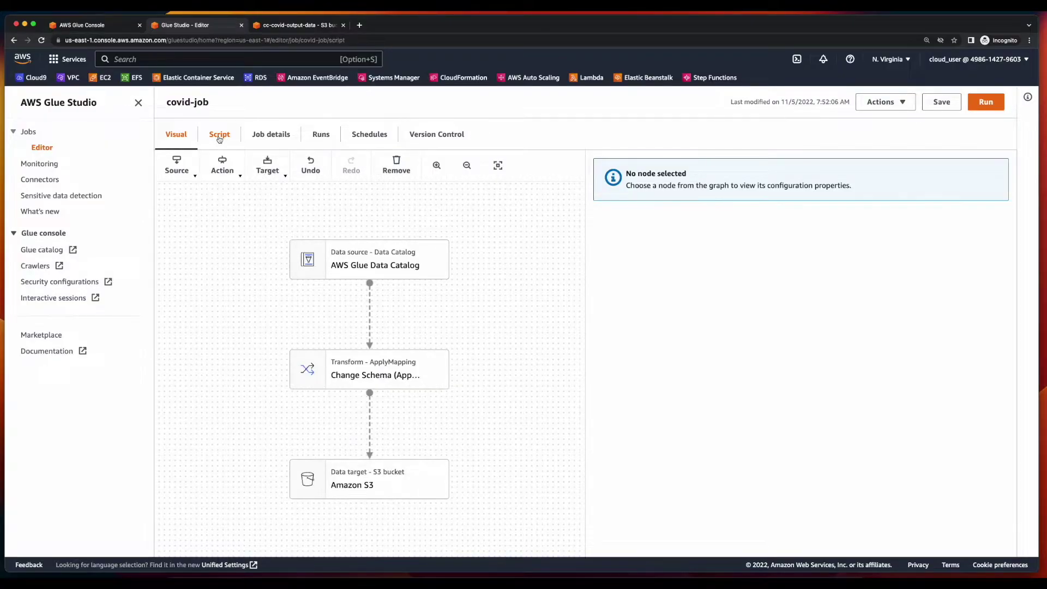
Review covid-job's generated script, from the Data Catalog source through the schema mappings to the S3 output.
click(219, 136)
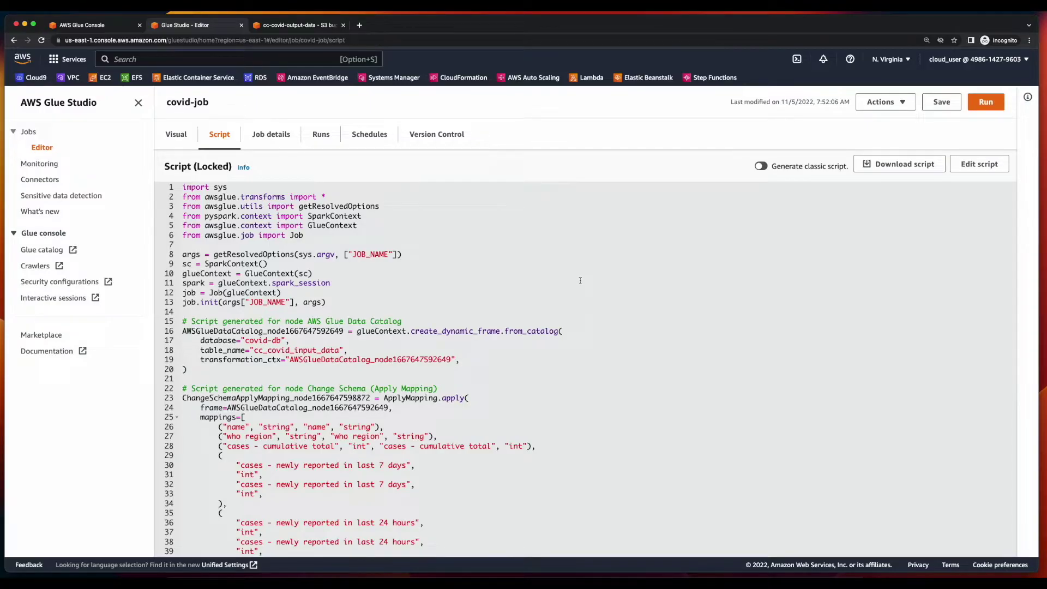
scroll(580, 280, down, 6)
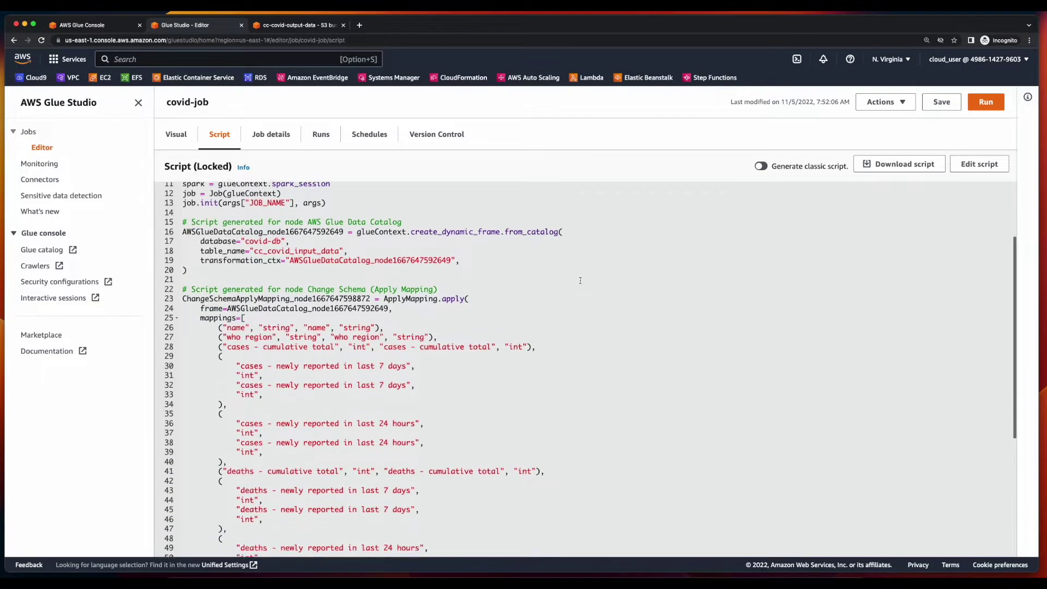
scroll(581, 281, down, 1)
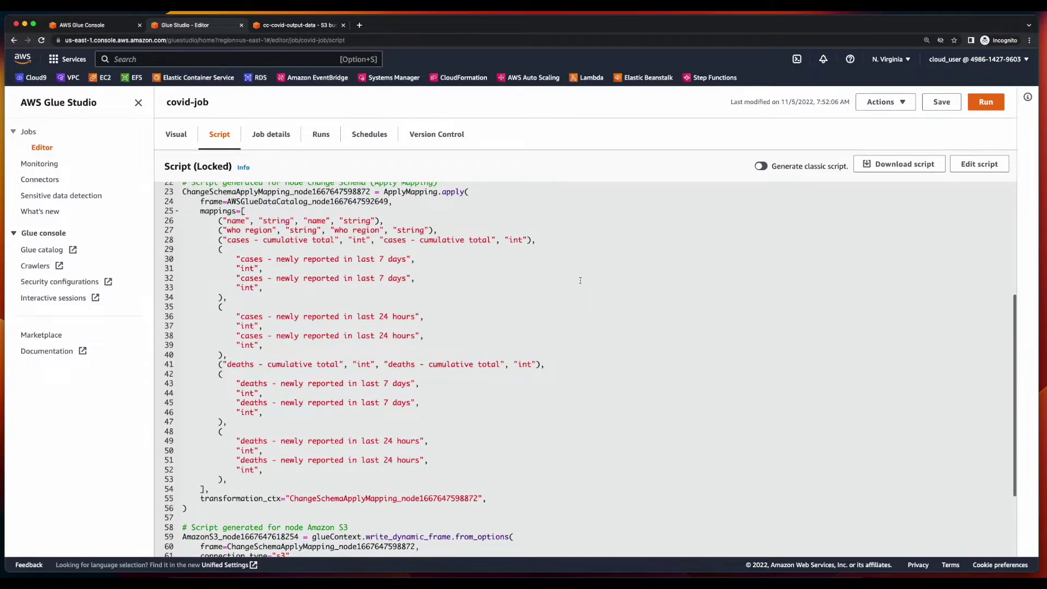
scroll(580, 280, down, 4)
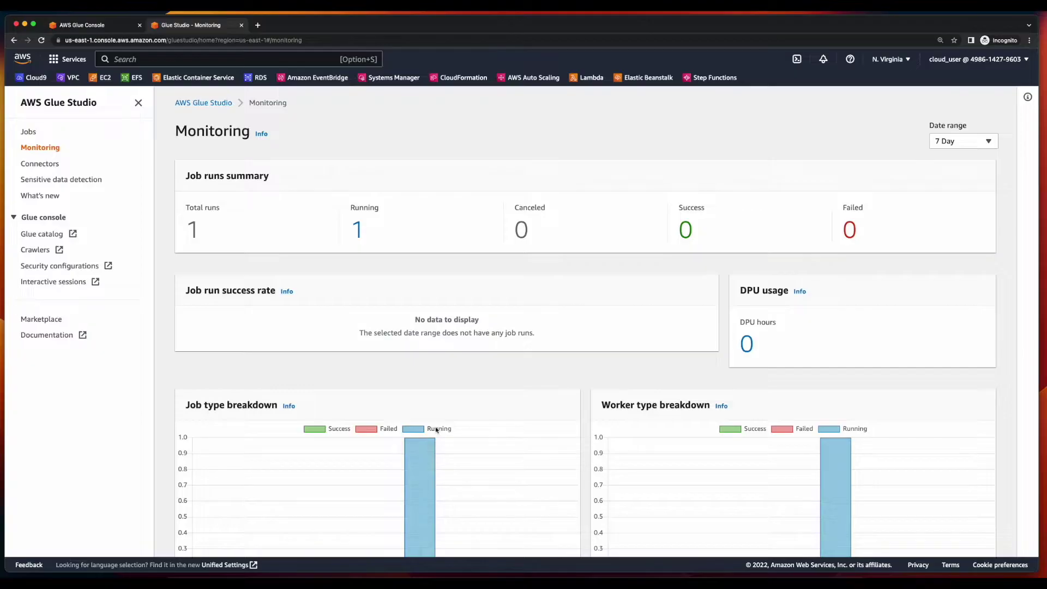
Check covid-job's run status on the Glue Studio monitoring page, and inspect the cc-covid-output-data bucket in S3.
scroll(484, 440, down, 5)
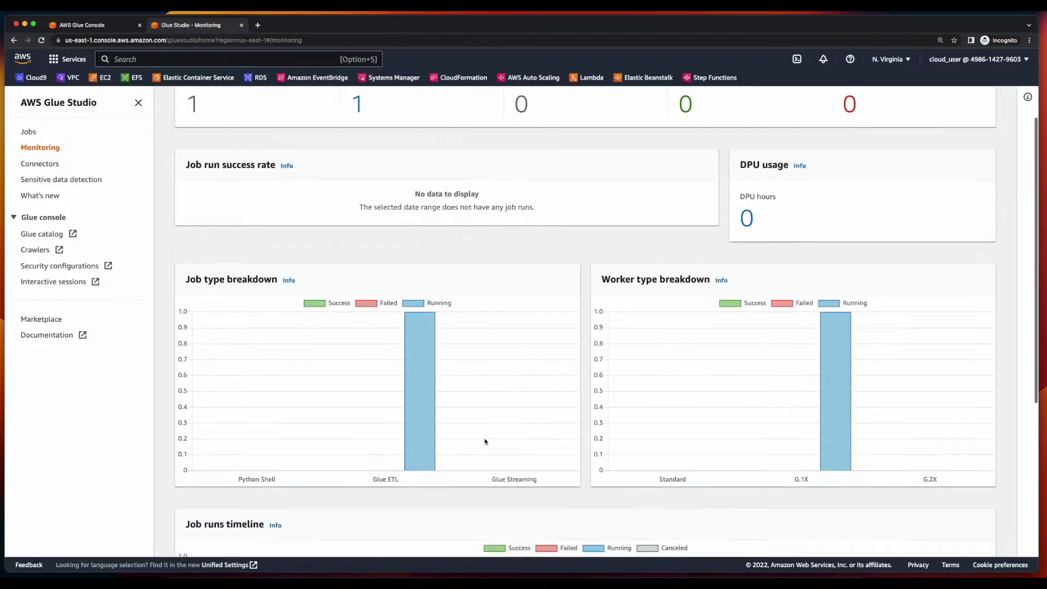
scroll(484, 441, down, 3)
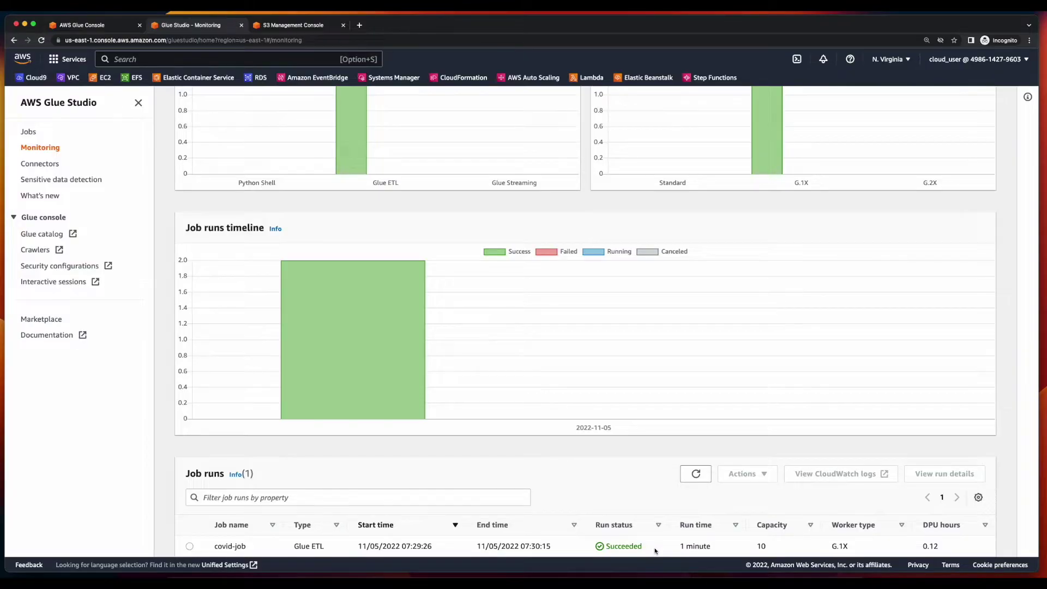
drag(655, 550, 582, 551)
key(ctrl+Tab)
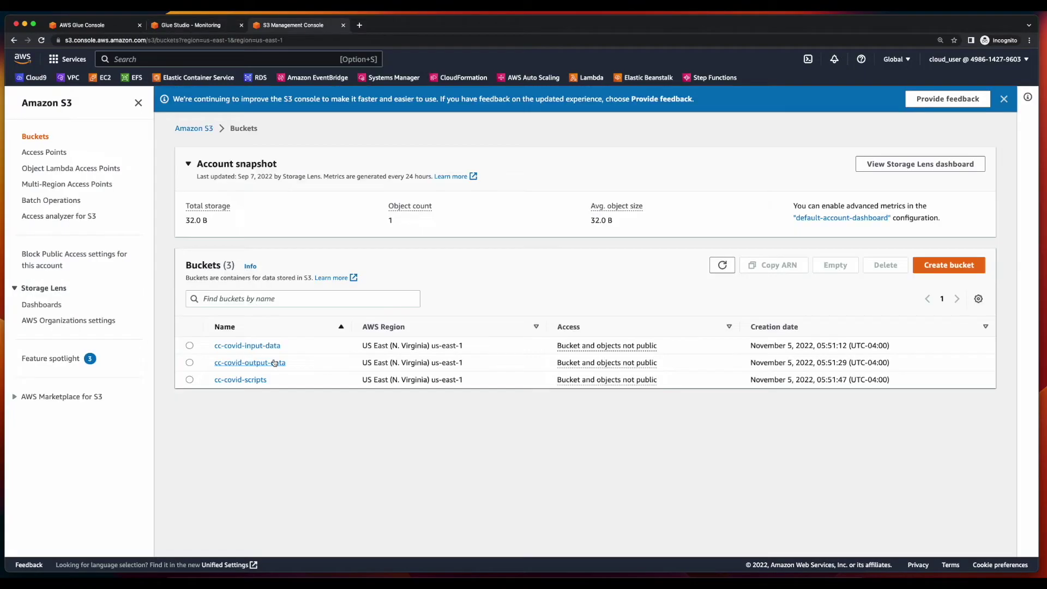
click(276, 364)
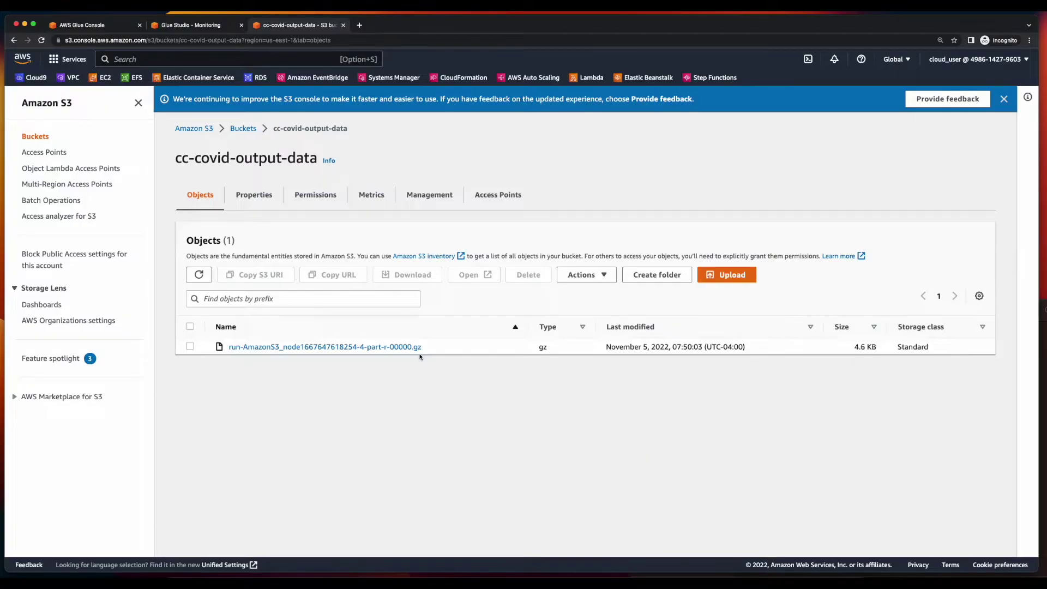
Reopen covid-job in Glue Studio, set its Amazon S3 target's compression type to GZIP, and save the job.
click(196, 30)
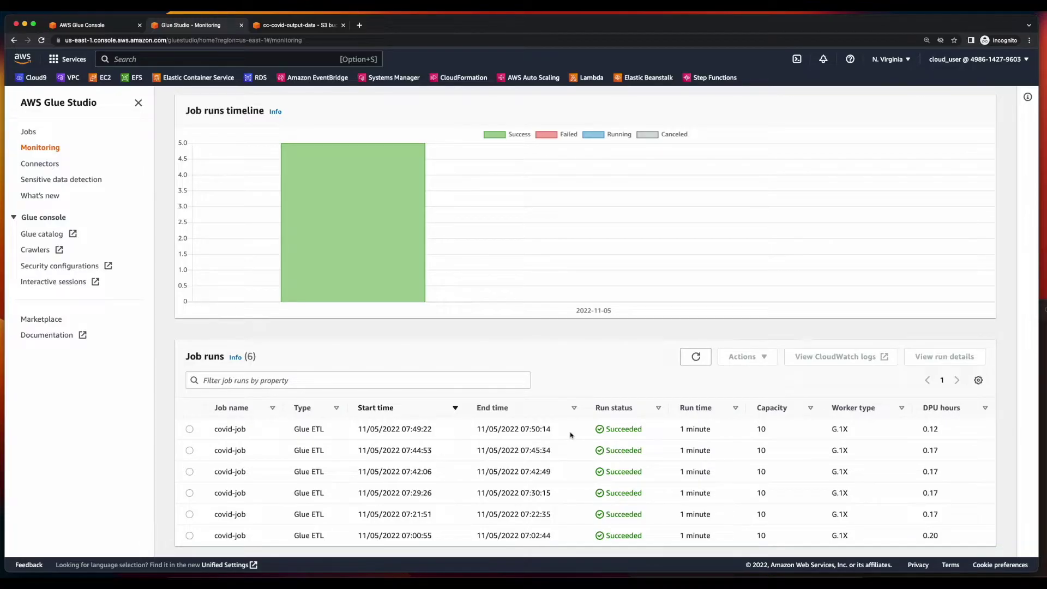
click(28, 132)
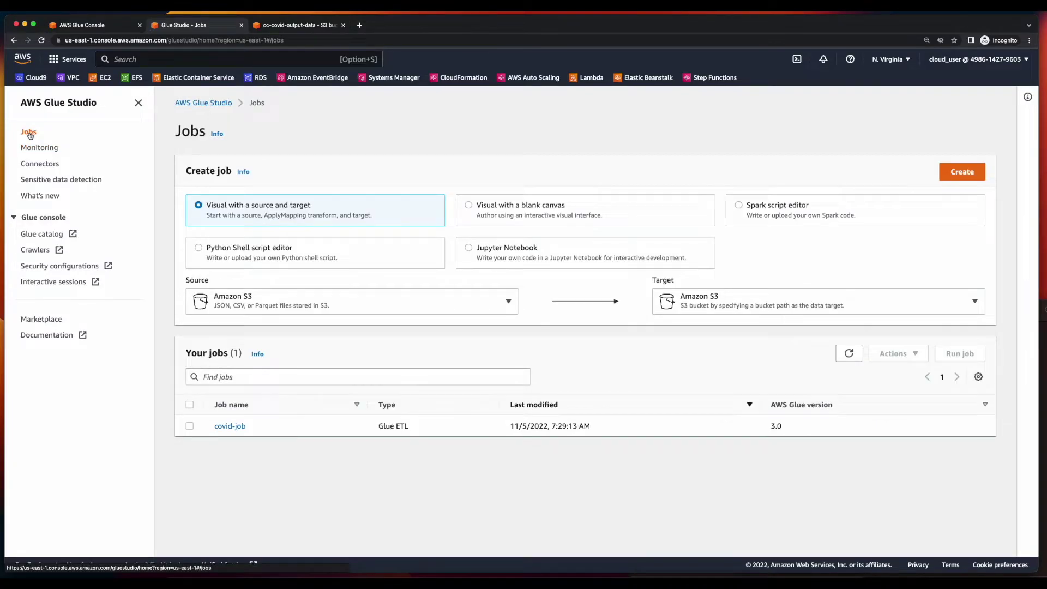
click(233, 426)
click(398, 473)
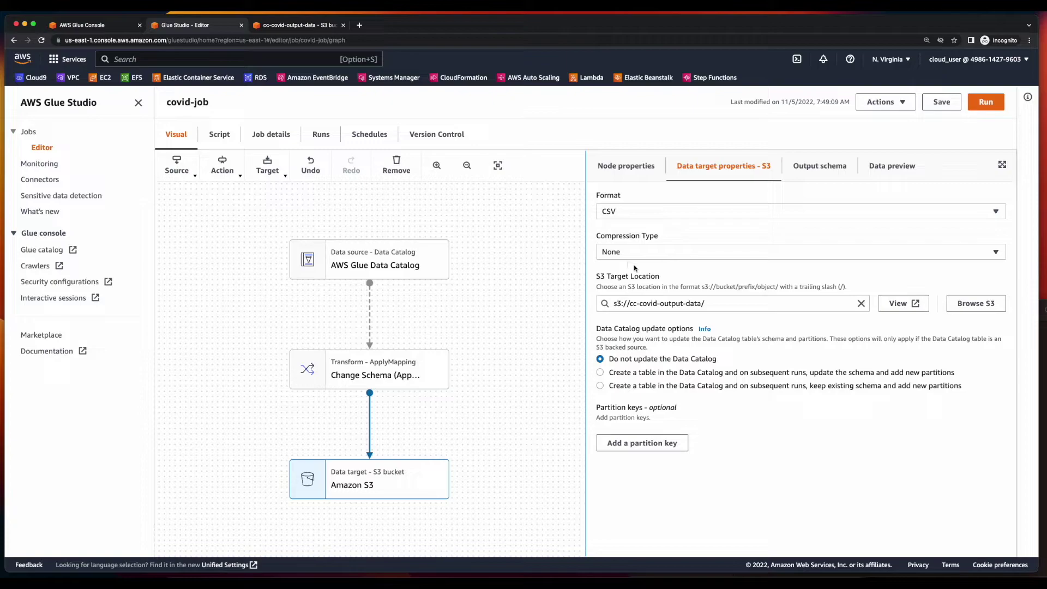
click(683, 260)
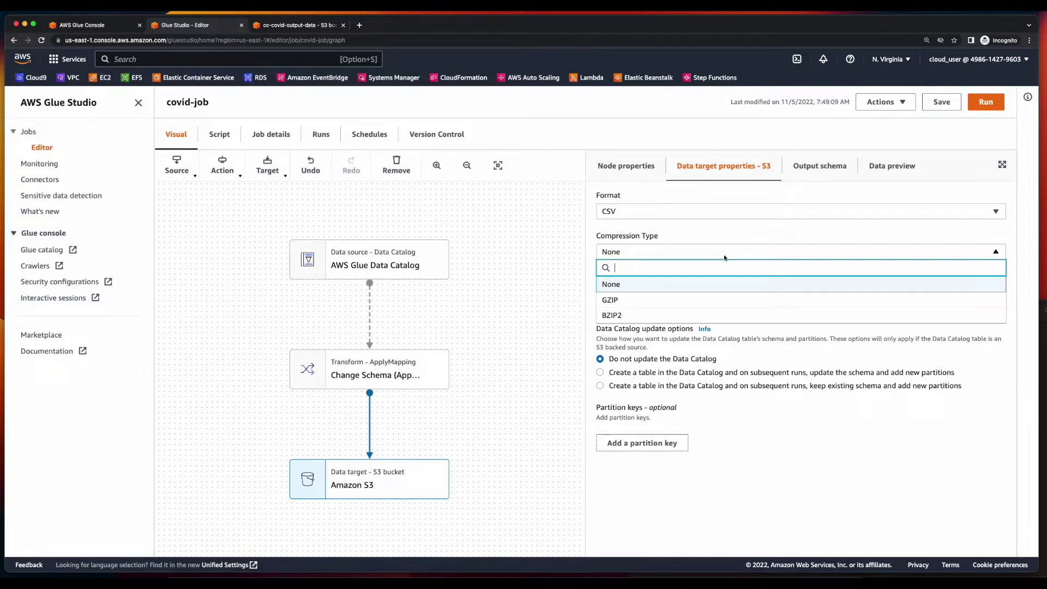
click(712, 300)
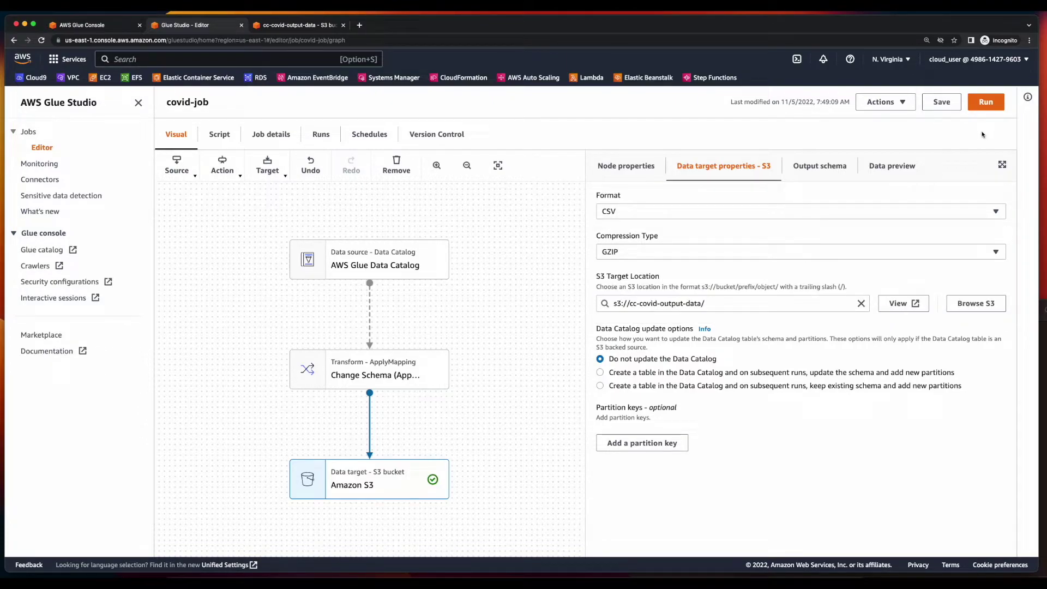
click(946, 107)
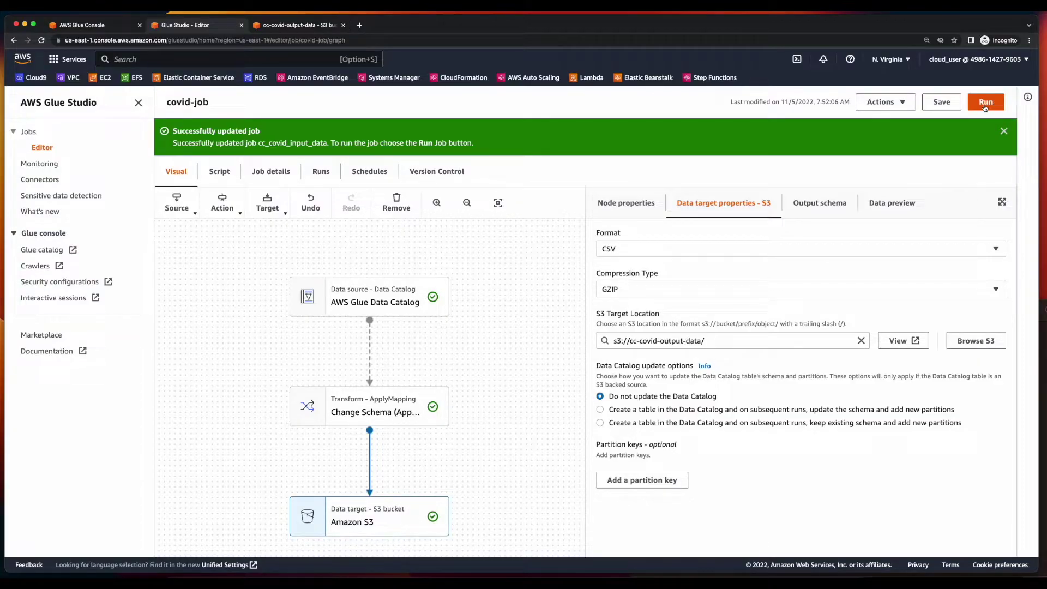
Download the job's compressed .gz output file from the cc-covid-output-data bucket in S3.
click(299, 29)
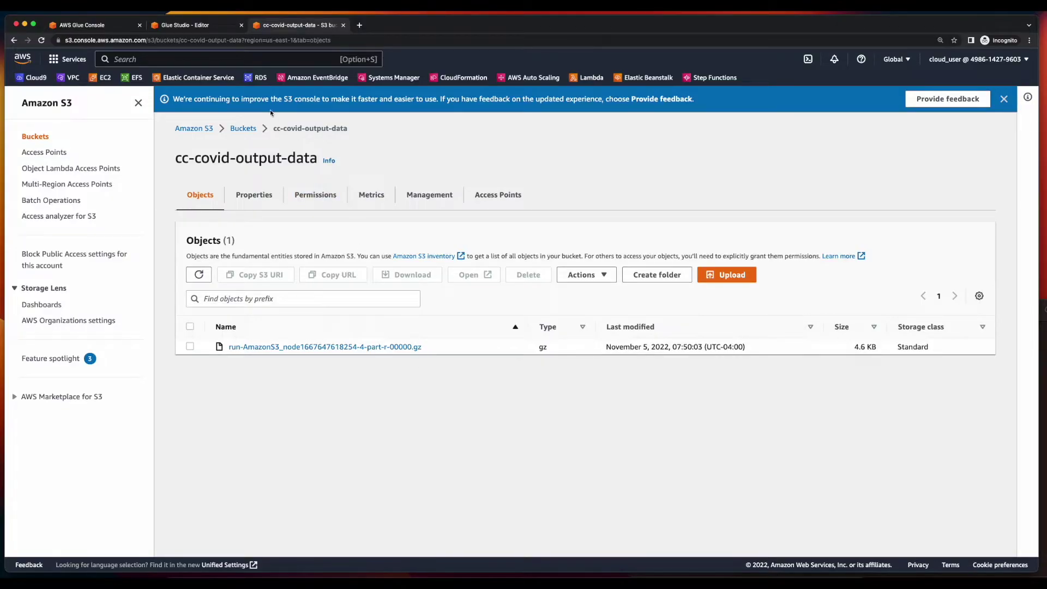
click(202, 26)
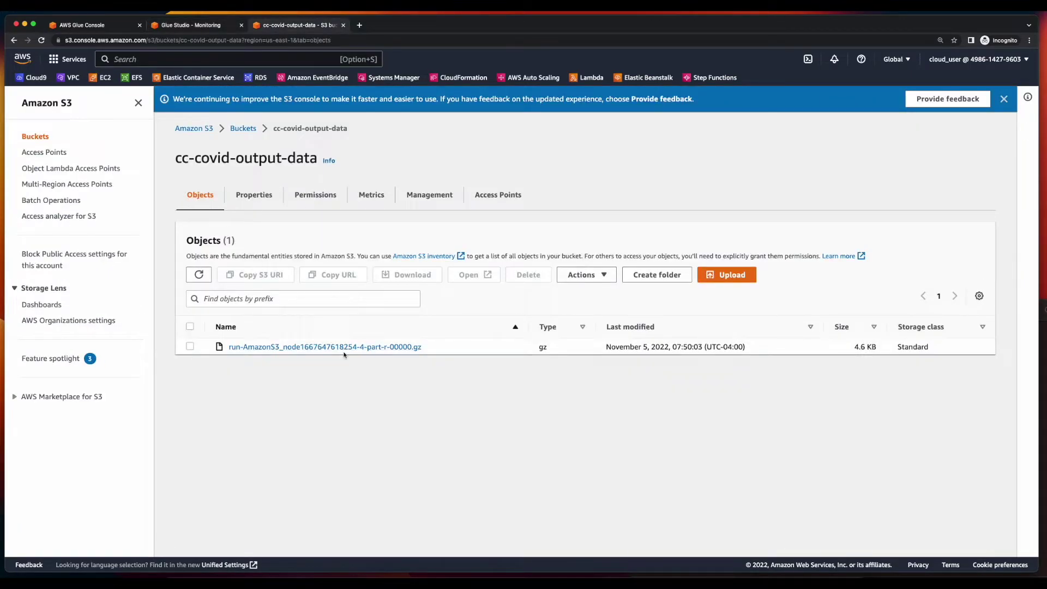
click(344, 352)
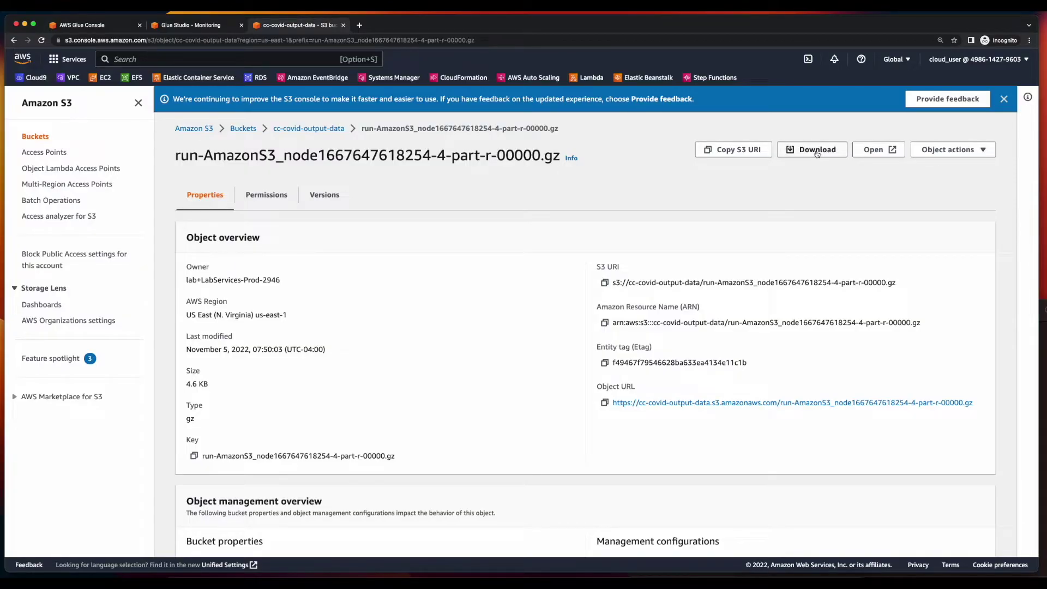
click(817, 151)
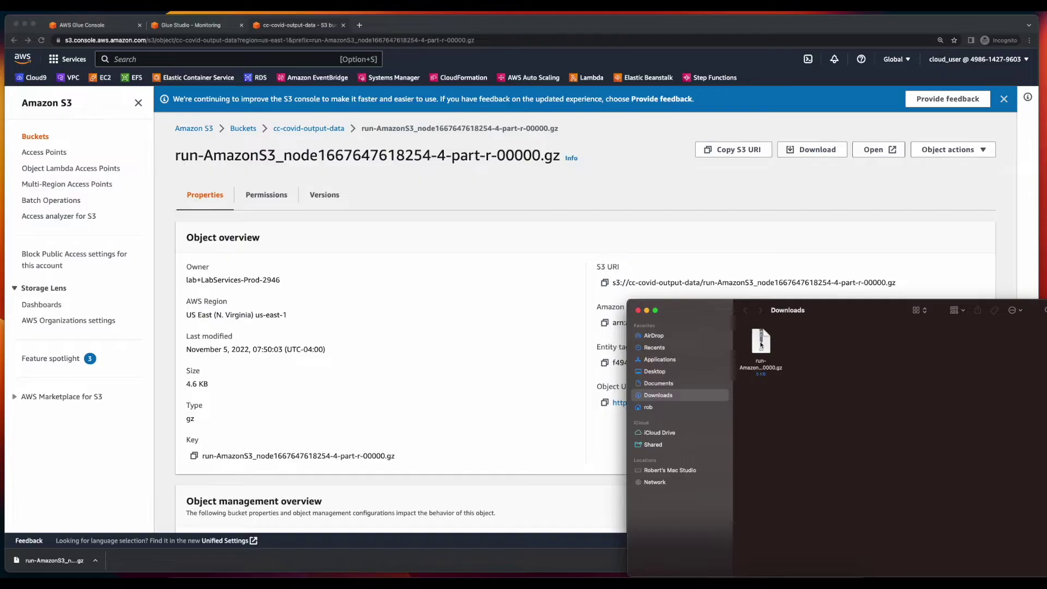
Extract the downloaded .gz archive and open the resulting CSV in the code editor to inspect its header and first rows.
double_click(761, 344)
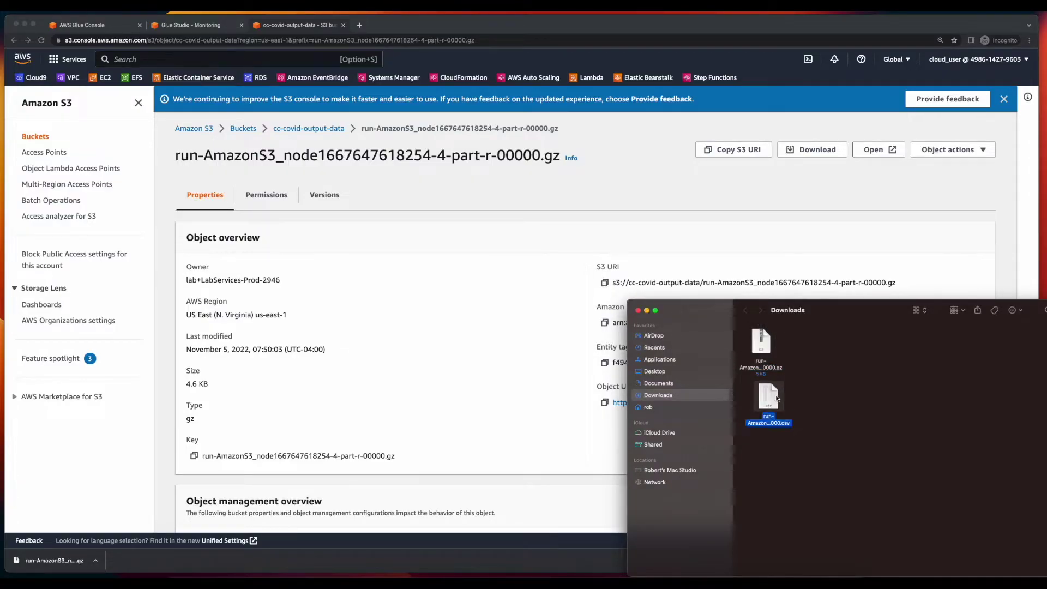
double_click(778, 398)
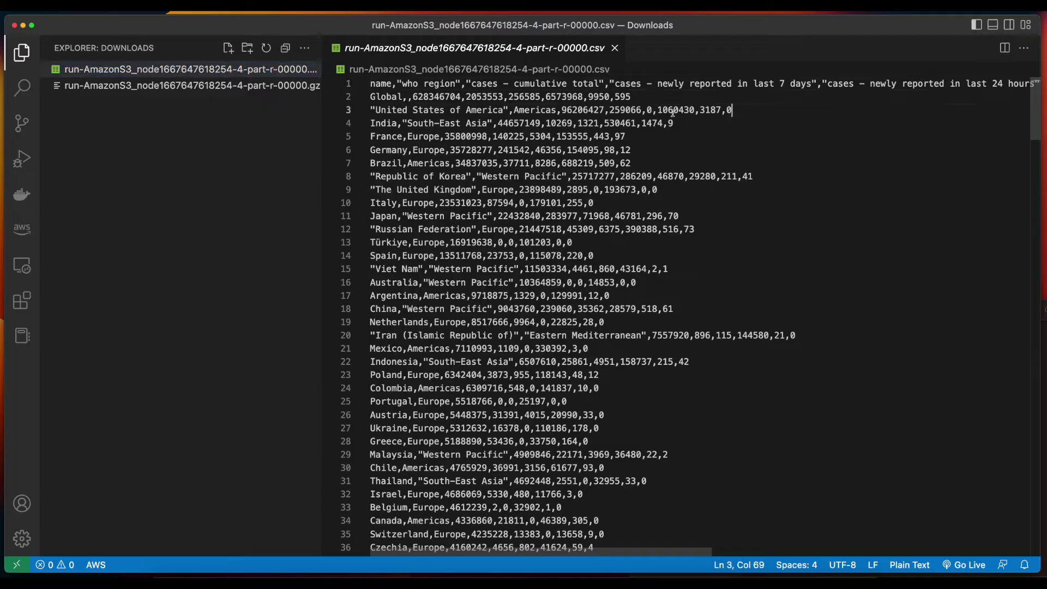
drag(731, 110, 322, 91)
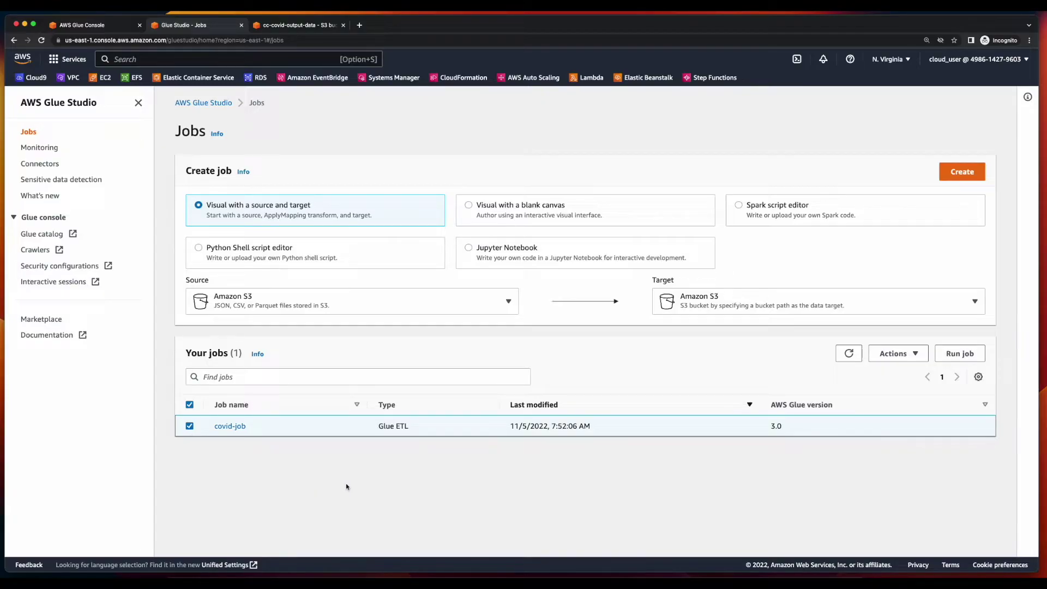
Delete covid-job from the Glue Studio jobs list.
click(895, 354)
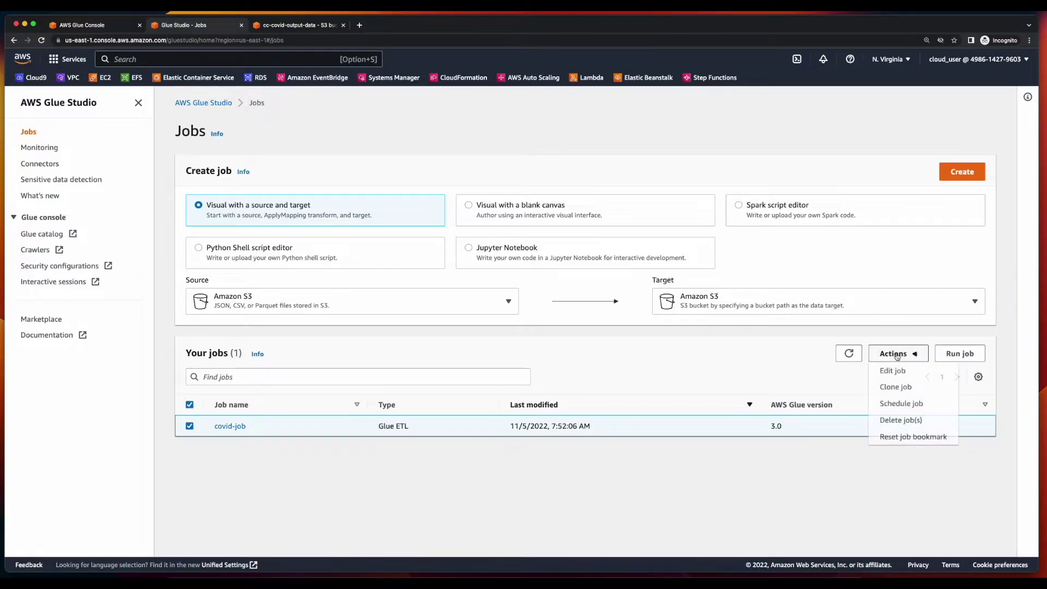
click(899, 420)
click(450, 368)
Delete the crawler covid-crawler from the AWS Glue console.
click(189, 305)
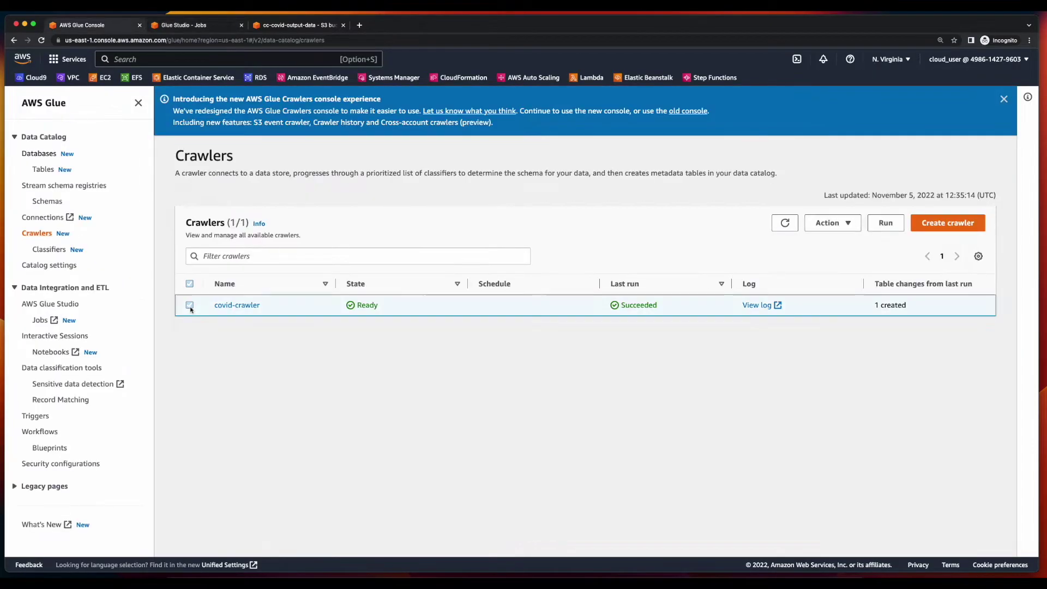
click(833, 223)
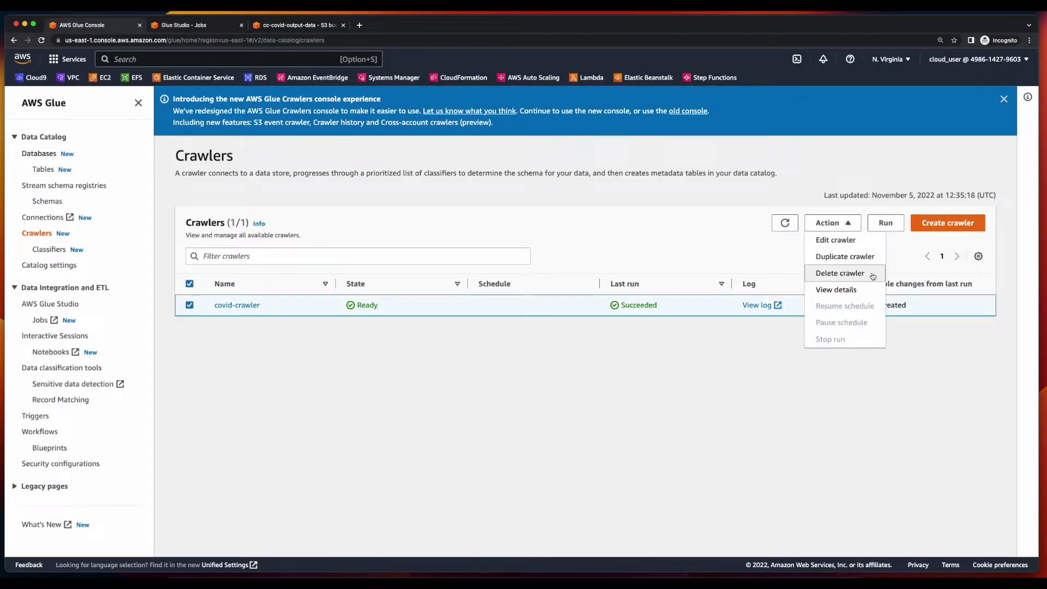
click(872, 276)
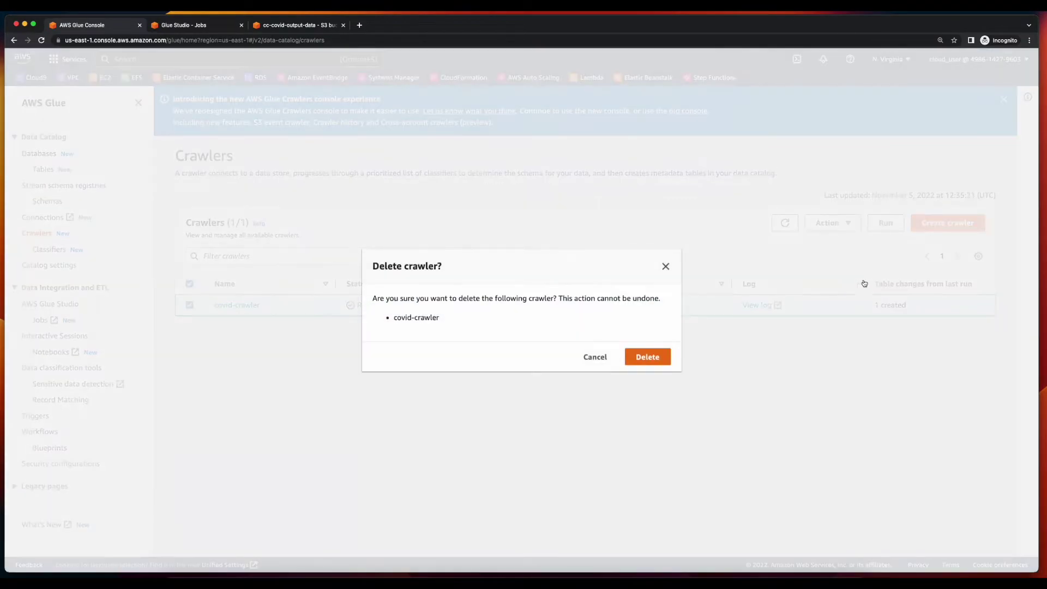
click(648, 358)
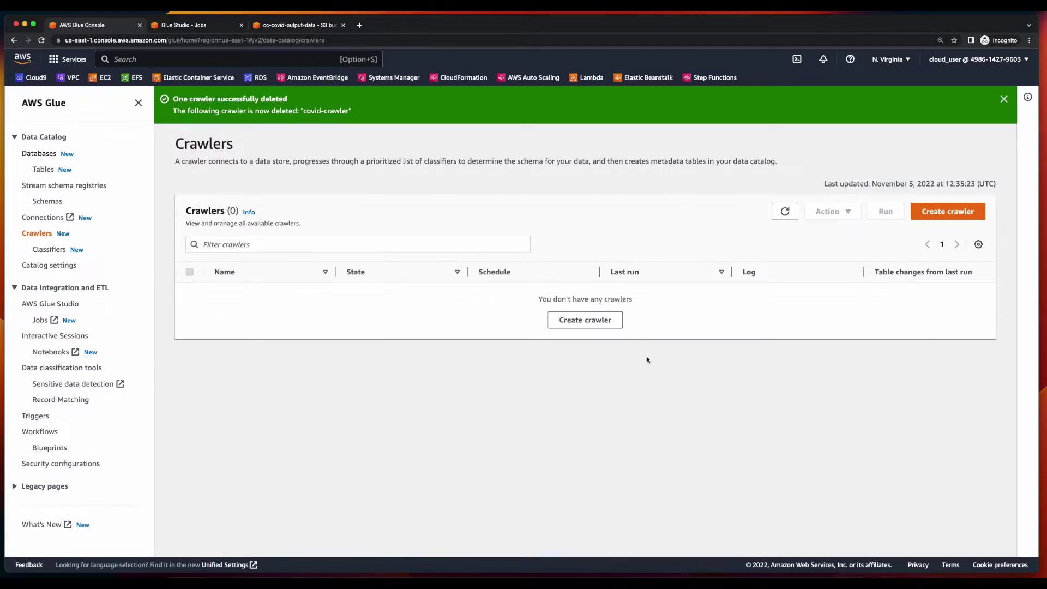
Delete the cc_covid_input_data table from the Glue Data Catalog.
click(189, 295)
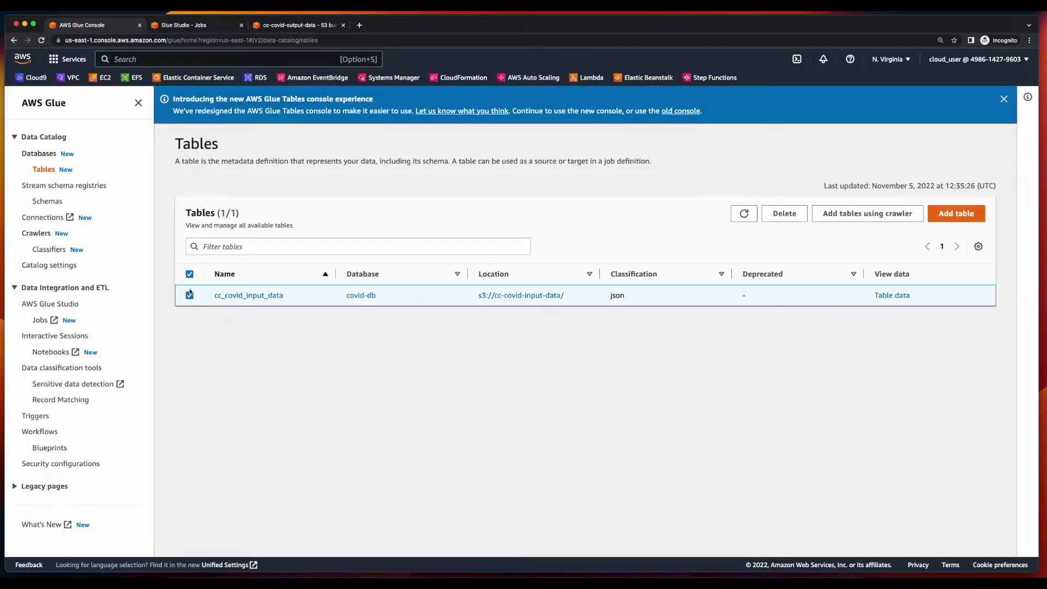
click(786, 214)
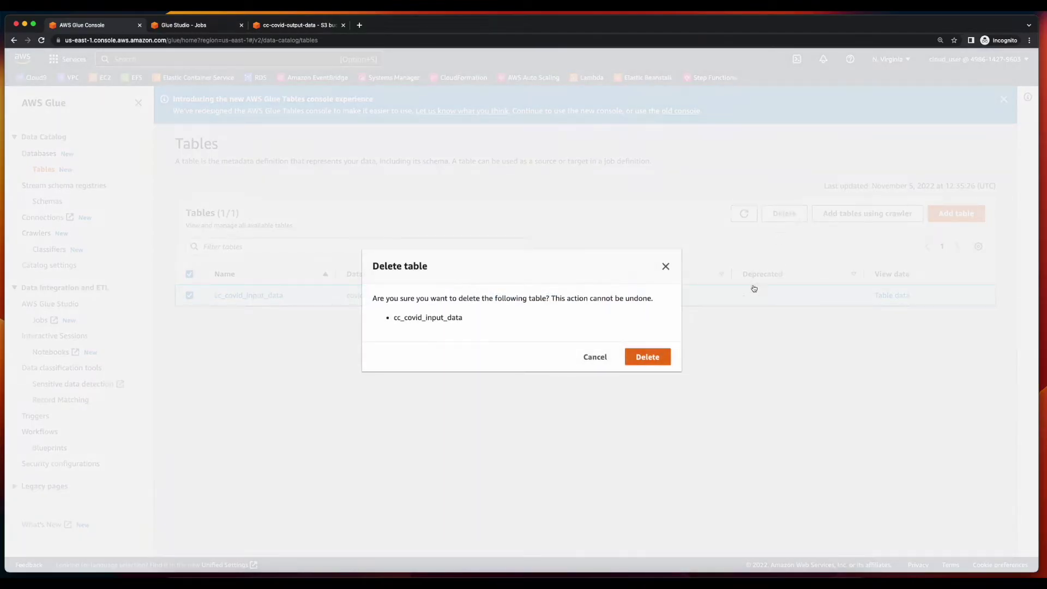
click(670, 357)
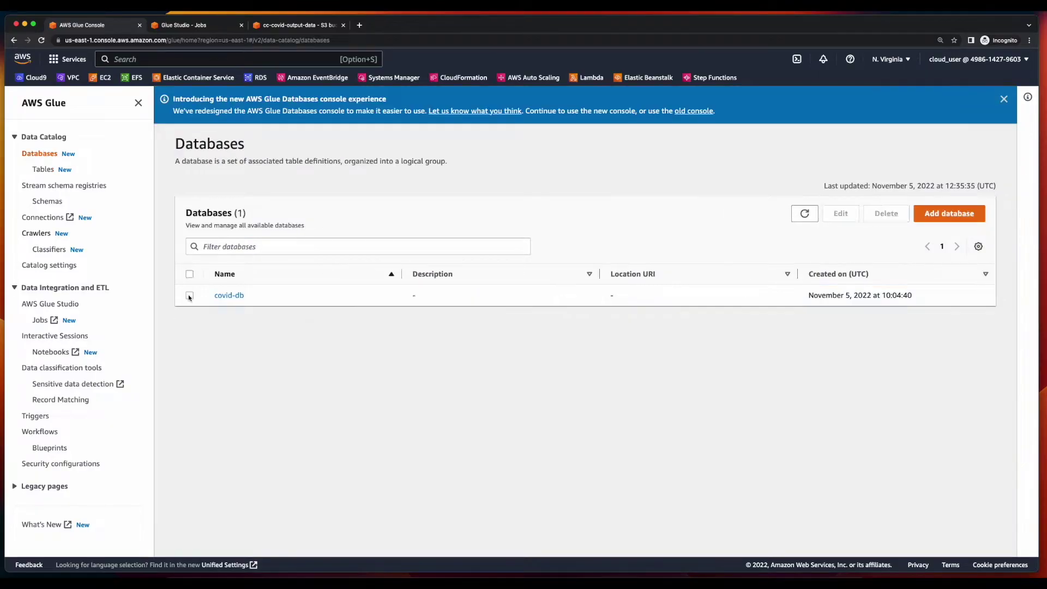
Delete the covid-db database from the Glue Data Catalog.
click(189, 297)
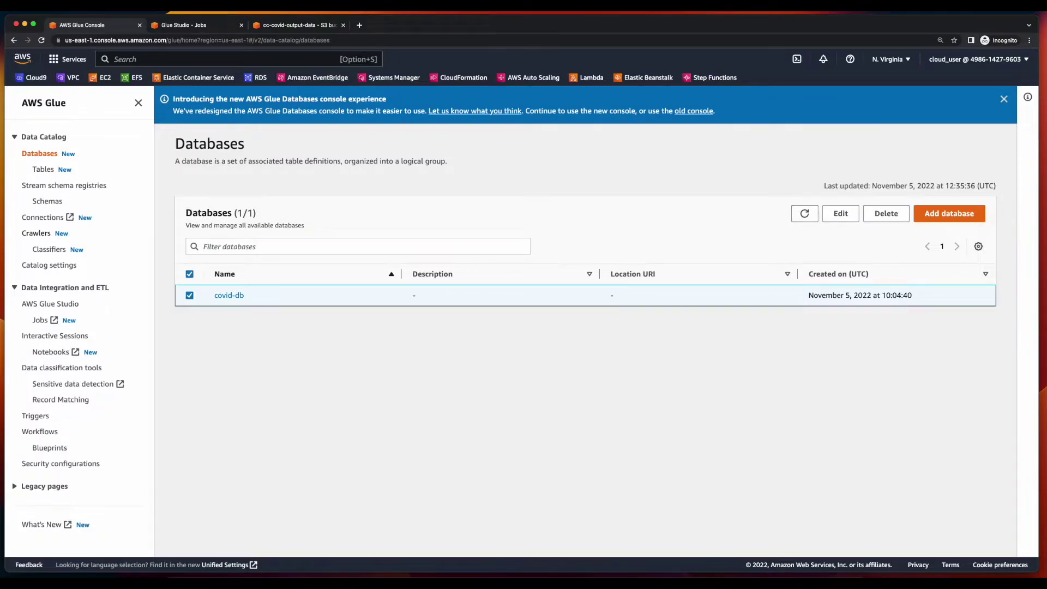
click(887, 214)
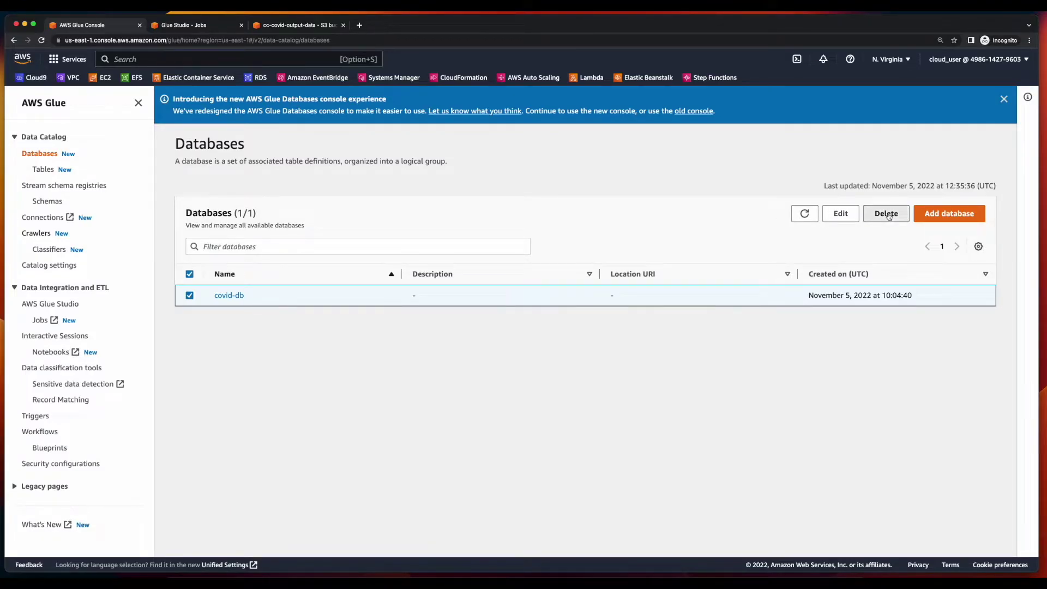
click(645, 357)
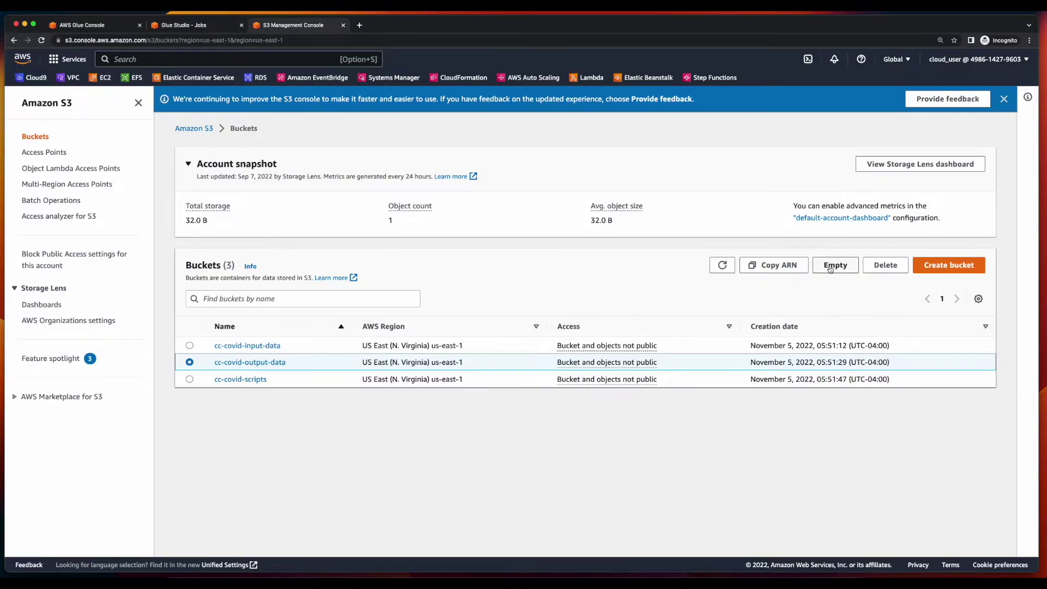
Empty the S3 bucket cc-covid-output-data, confirming with "permanently delete".
click(830, 265)
text(permanently delete)
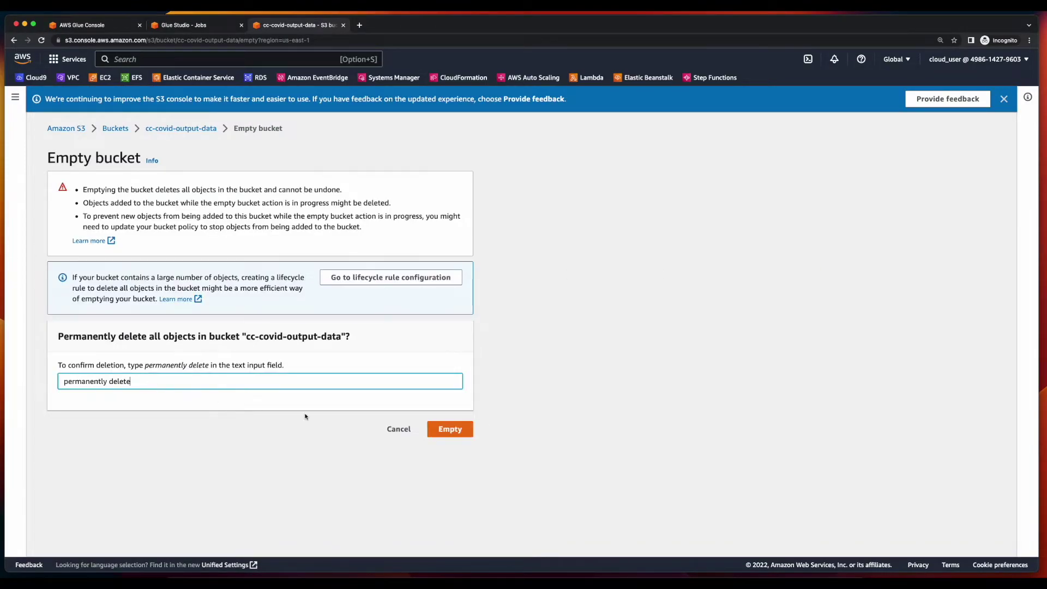
click(432, 431)
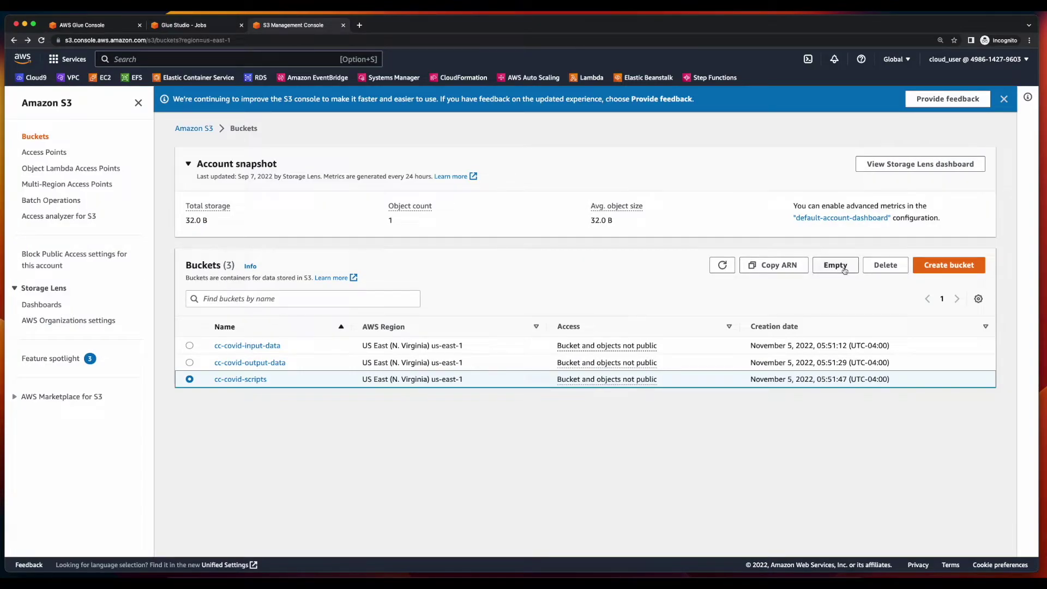
Empty the S3 bucket cc-covid-scripts, confirming with "permanently delete", and open the cc-covid-input-data bucket.
click(835, 265)
text(permanently delete)
click(465, 431)
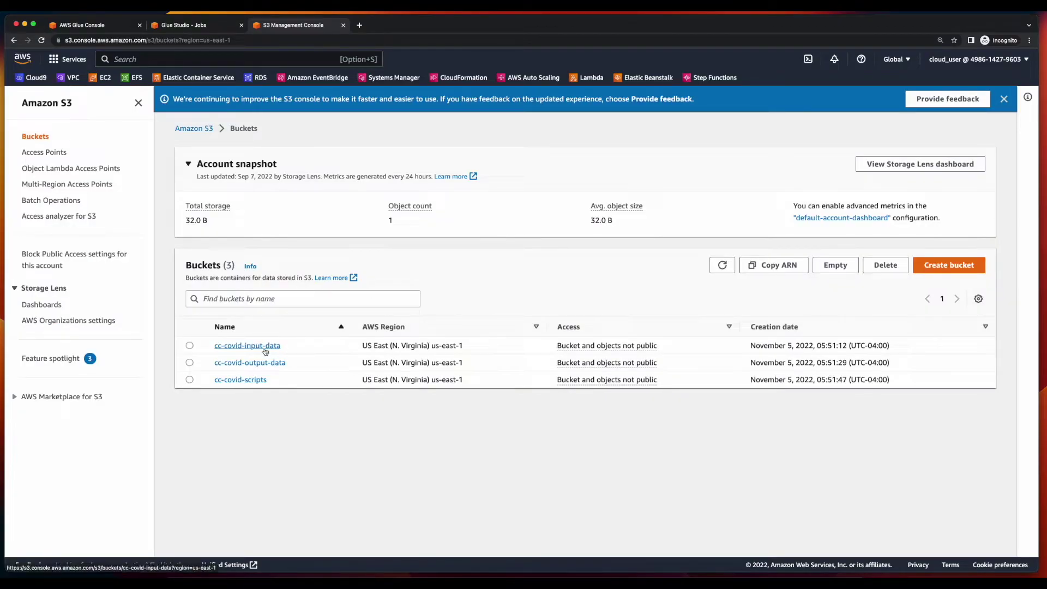
click(273, 347)
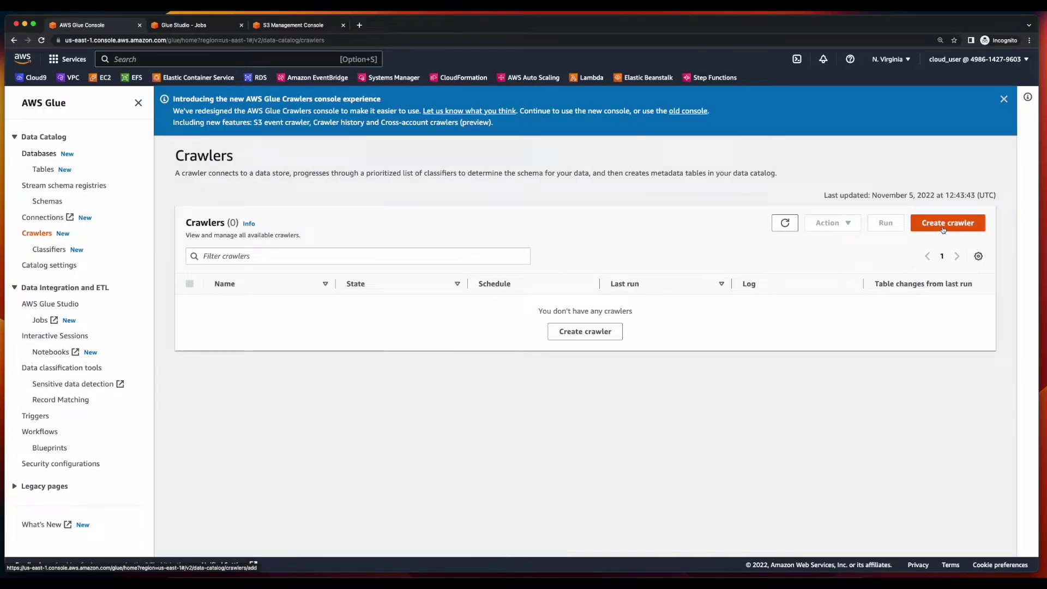
Start a new Glue crawler named covid-crawler and continue to its data sources.
click(942, 226)
text(covid-crawler)
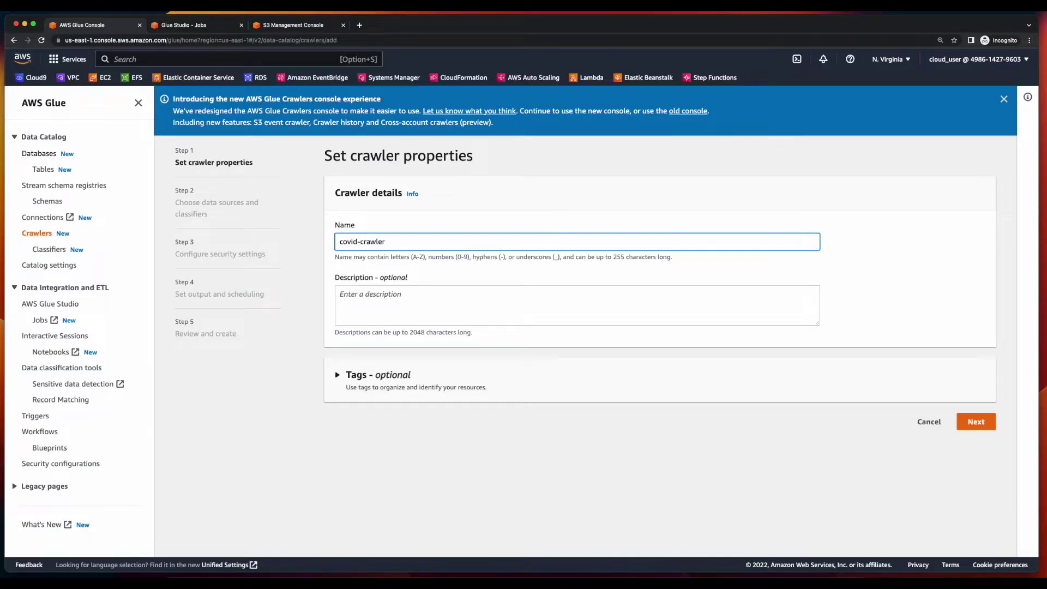
click(972, 423)
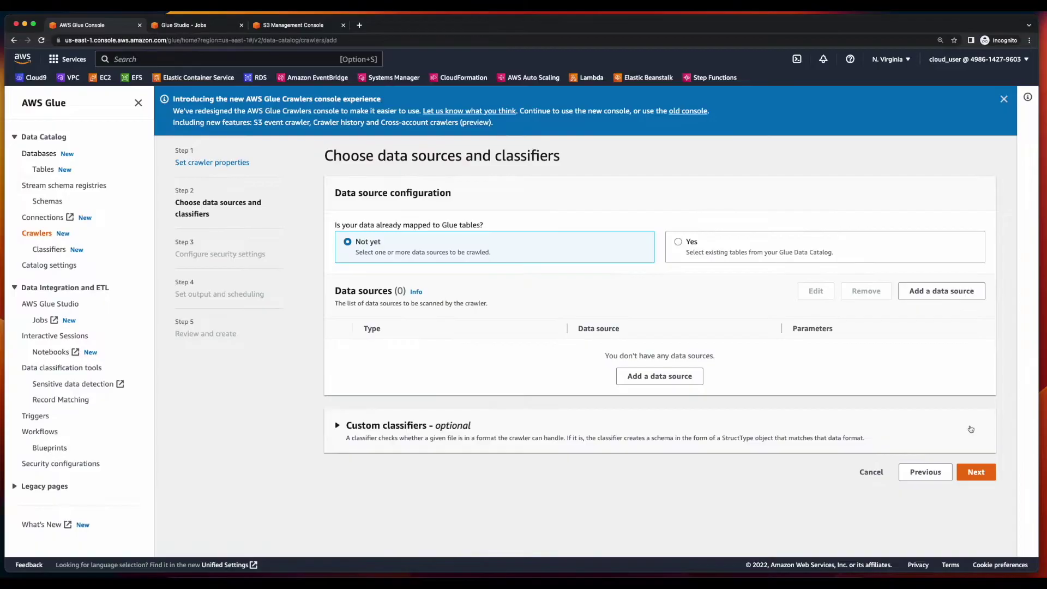
Add the S3 path s3://cc-covid-input-data/ as the crawler's data source and continue to the security settings.
click(689, 376)
click(649, 337)
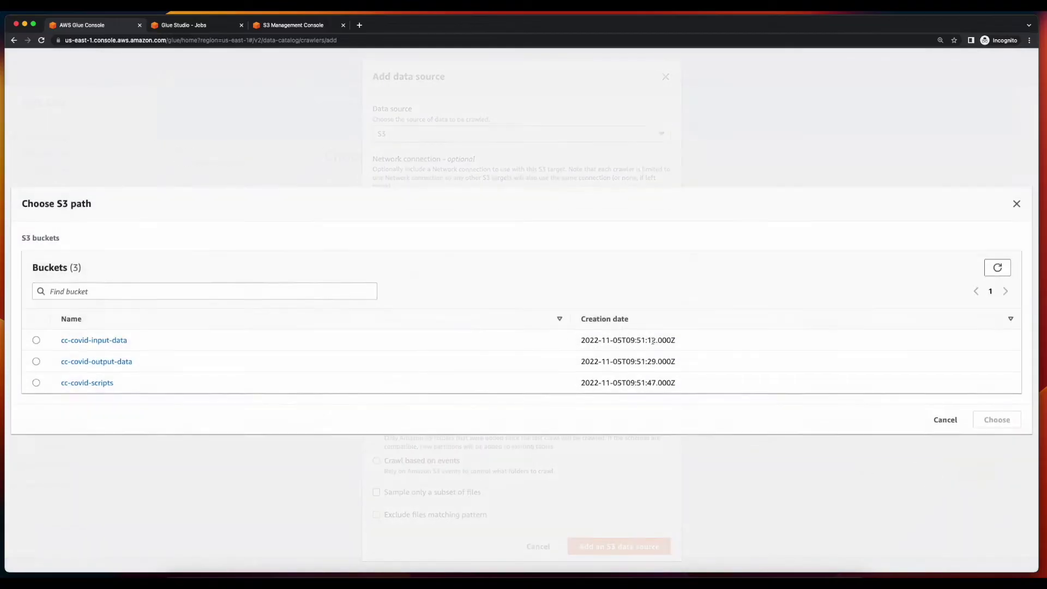
click(36, 340)
click(997, 420)
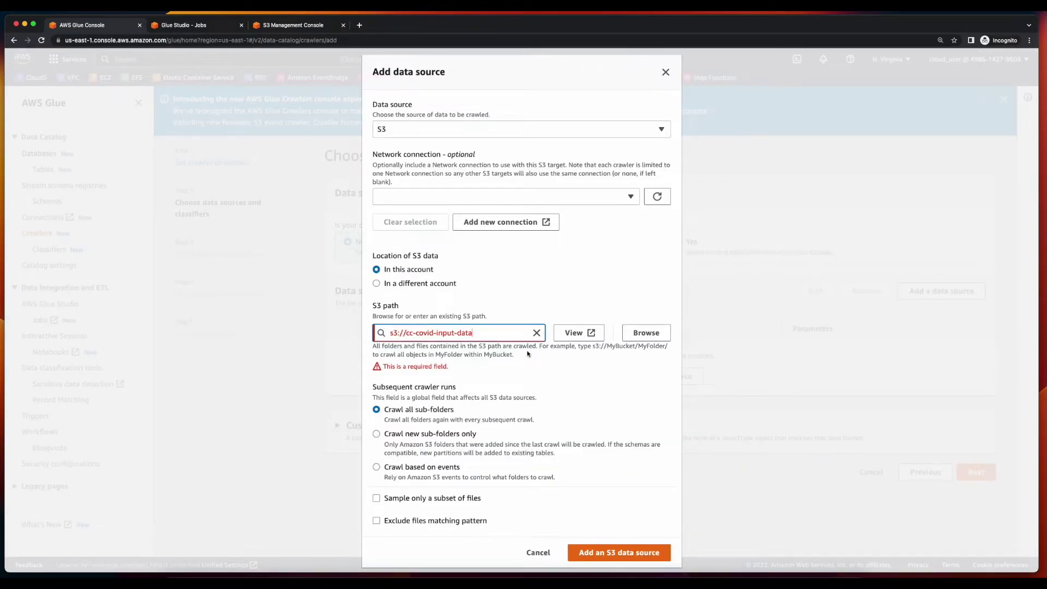
text(/)
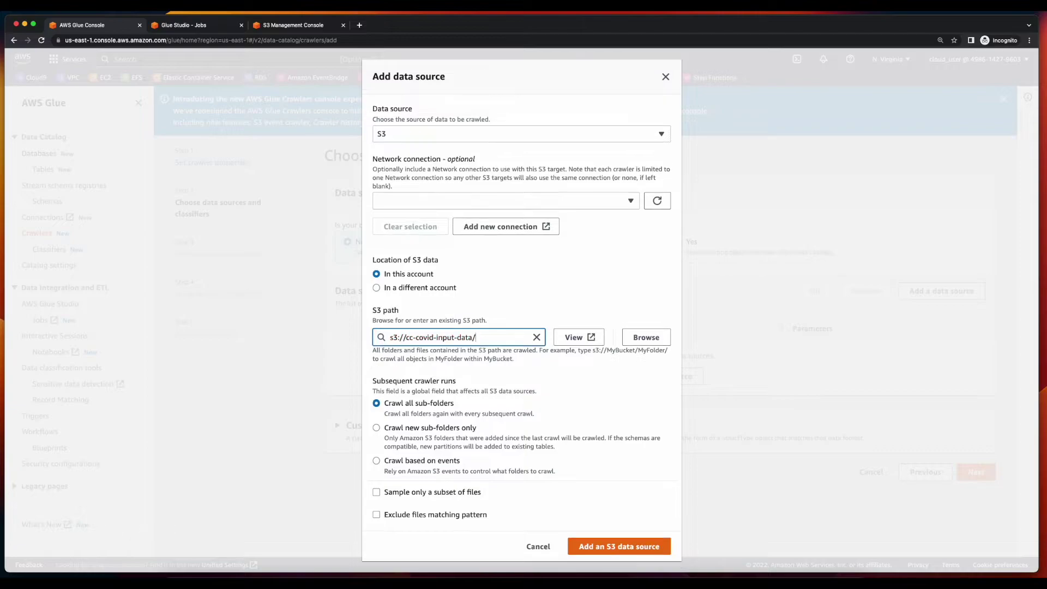
click(639, 547)
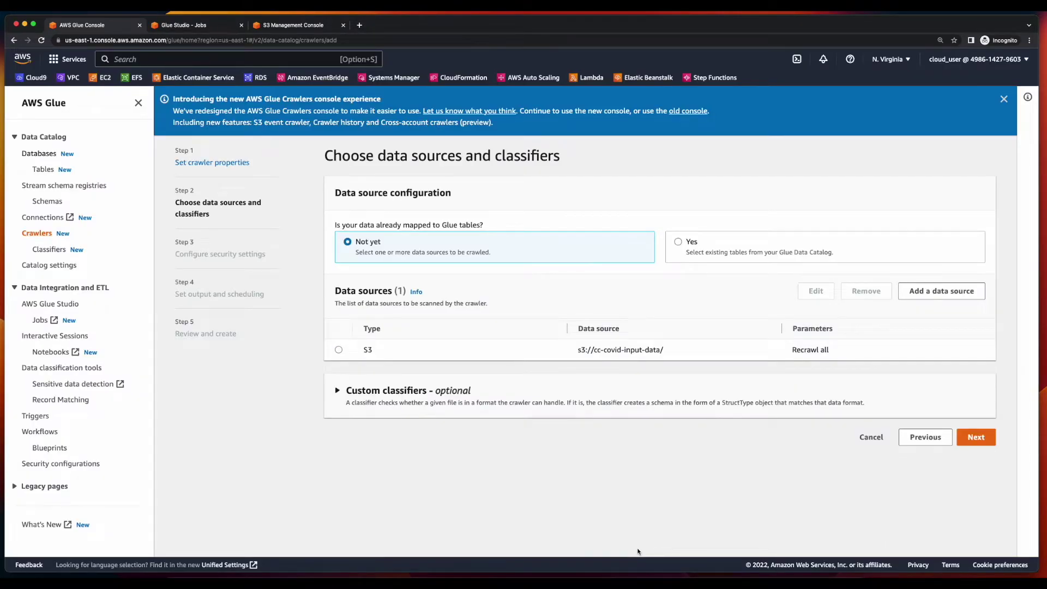
click(976, 437)
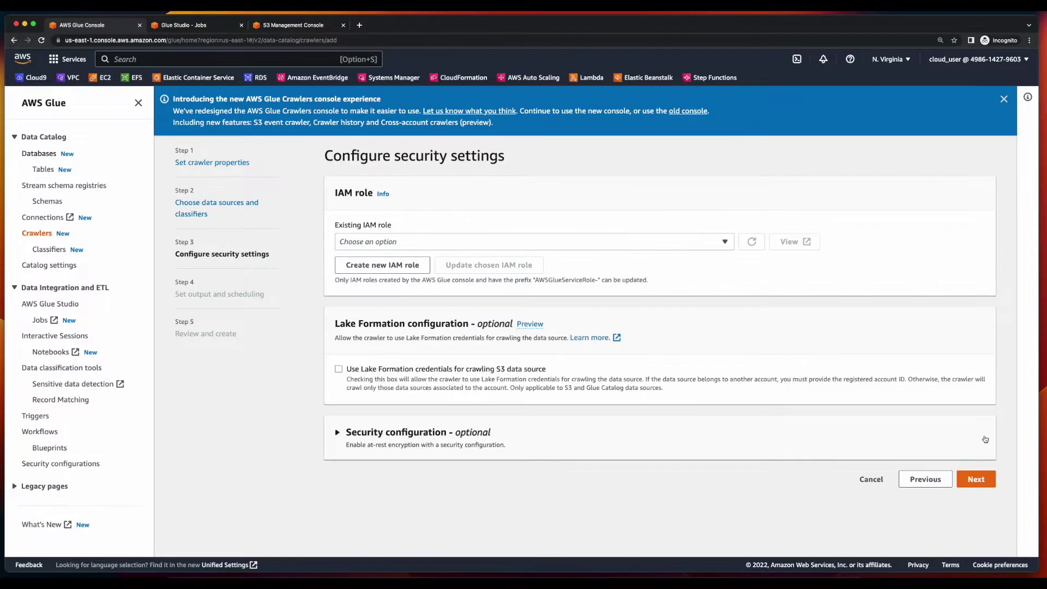
Assign the existing IAM role covidRole to the crawler and continue to the output settings.
click(660, 242)
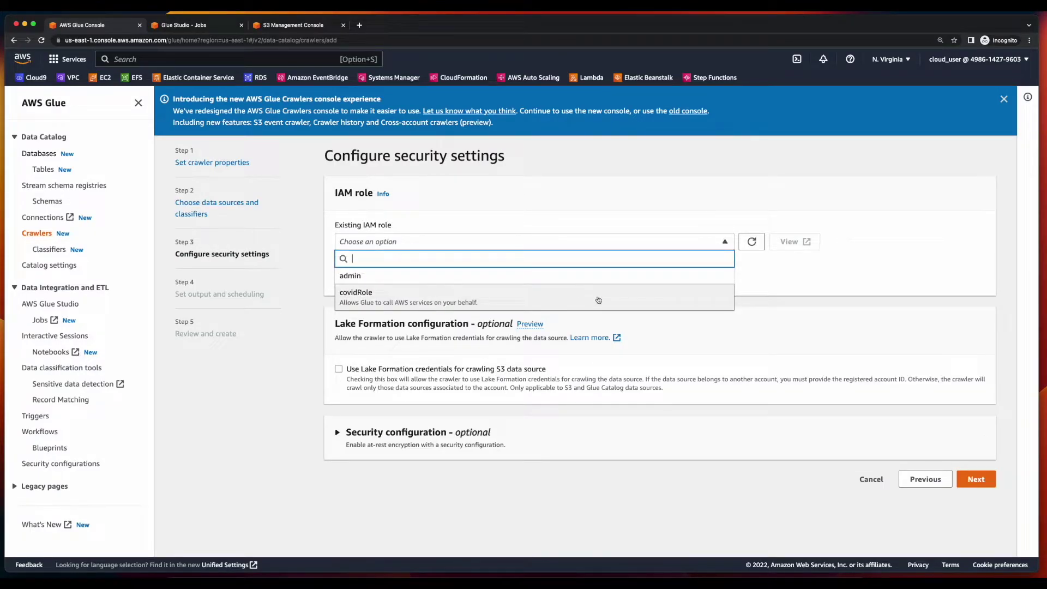
click(598, 299)
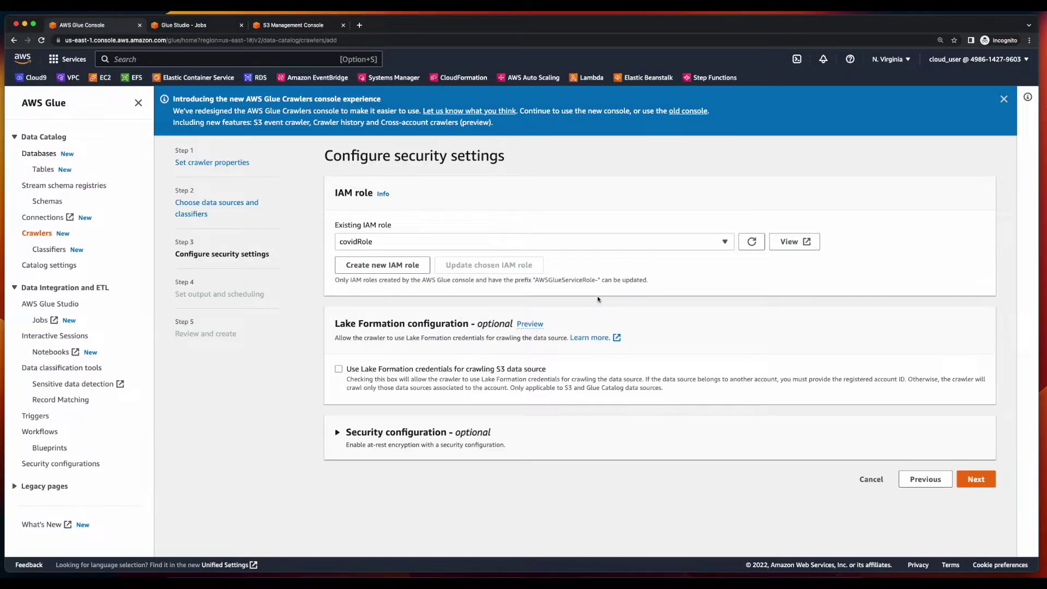
click(976, 480)
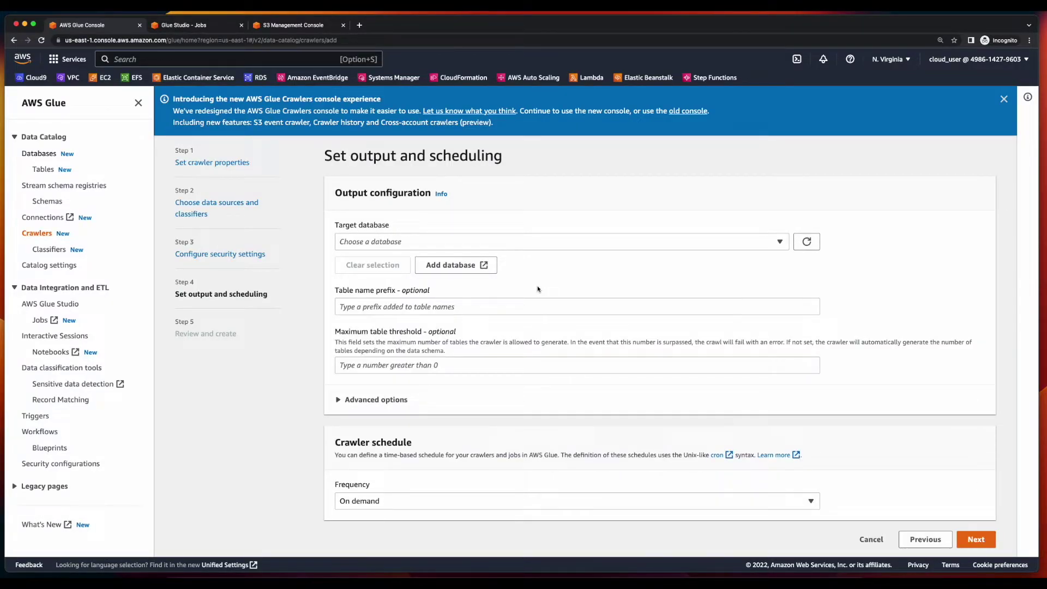
Create a new Glue Data Catalog database named covid-db from the crawler's target database setting.
click(780, 246)
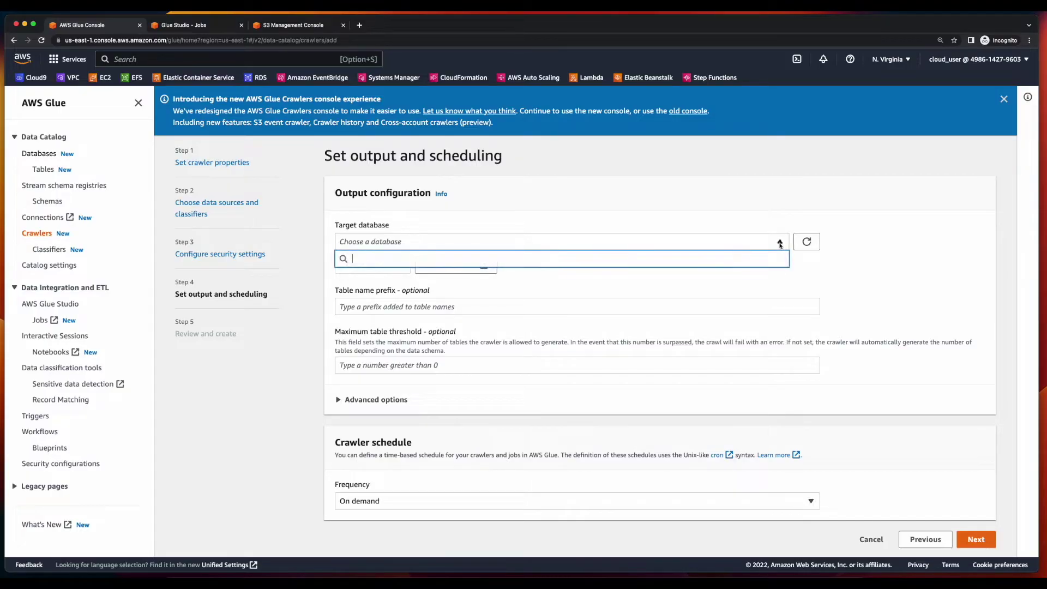
click(781, 245)
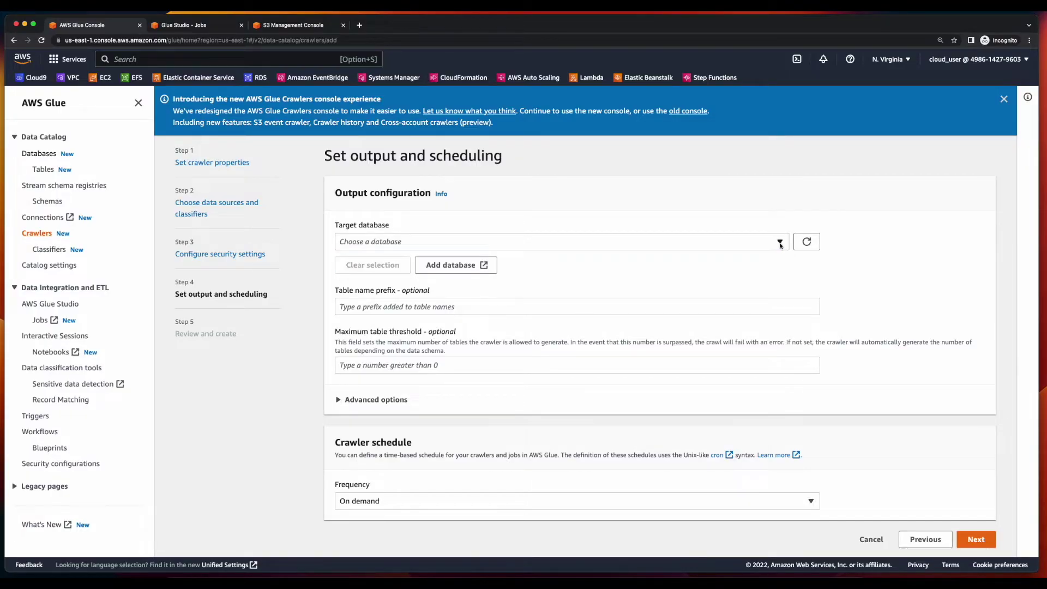
click(483, 266)
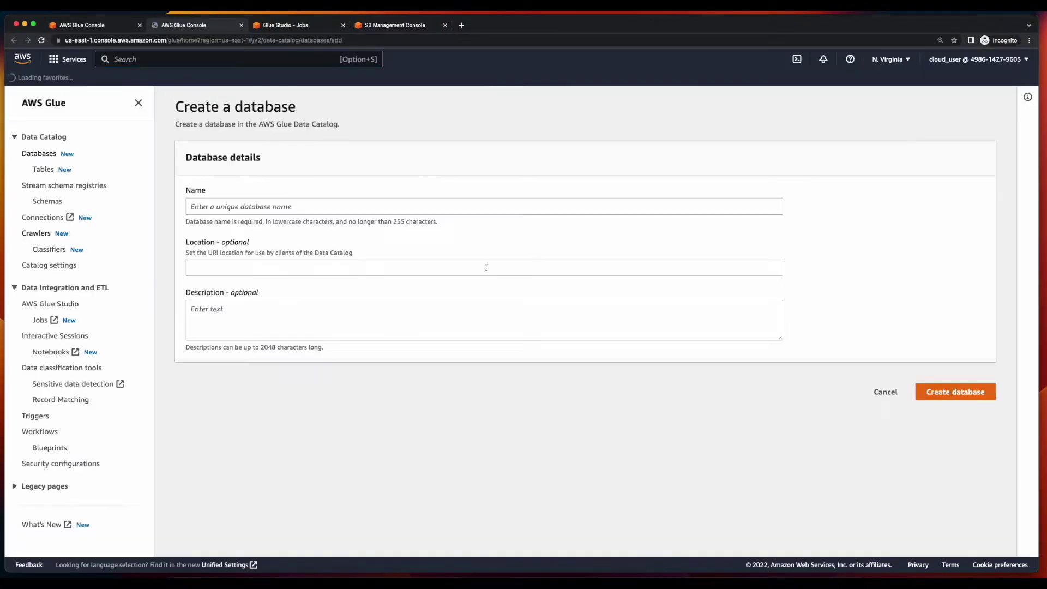
text(covid-db)
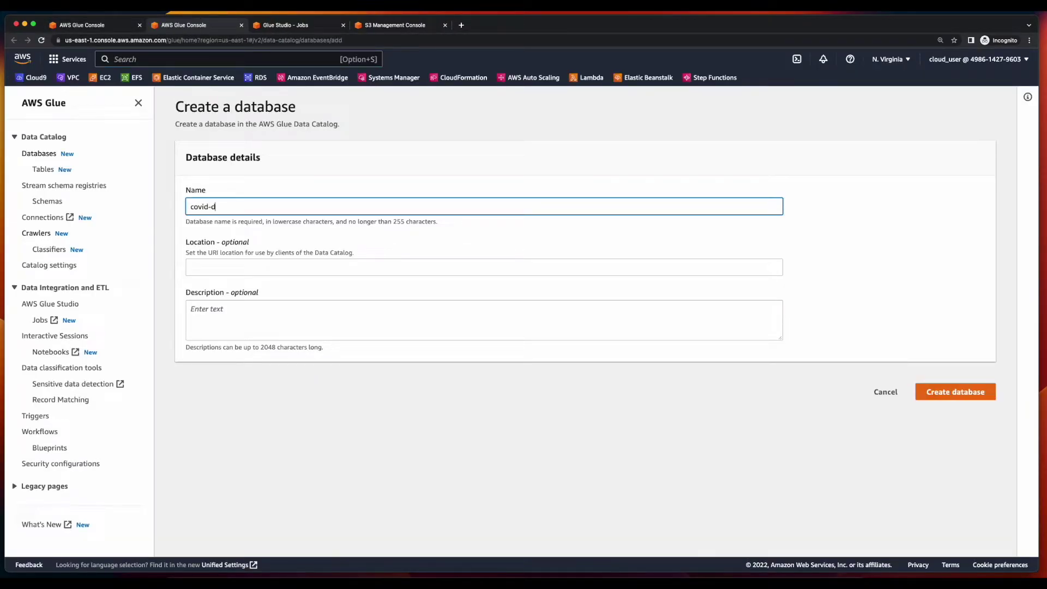
click(960, 392)
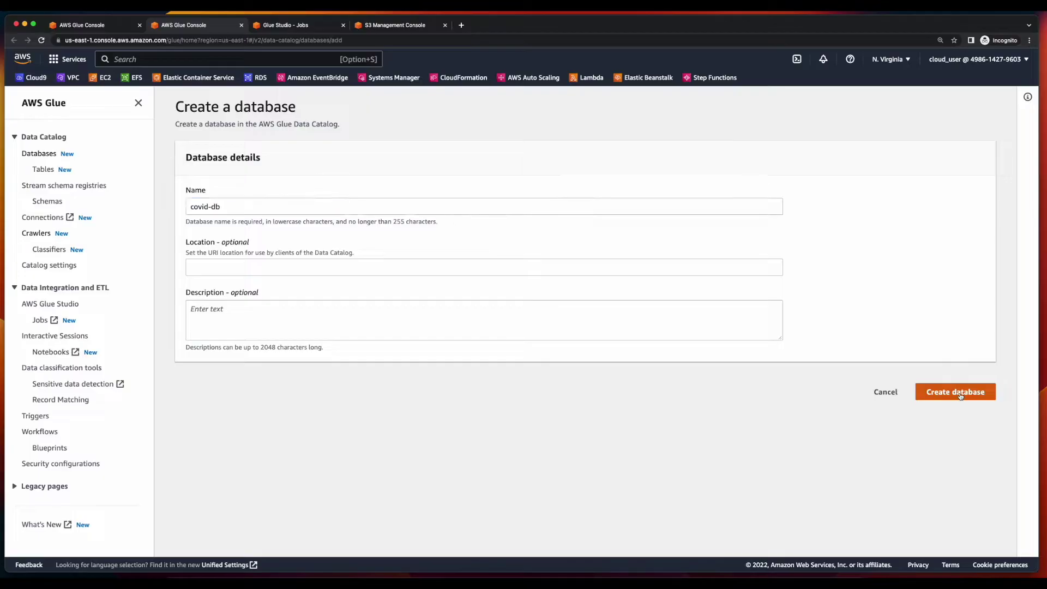
Set covid-db as the crawler's target database after refreshing the database list, and create the crawler.
key(ctrl+shift+Tab)
click(810, 244)
click(782, 243)
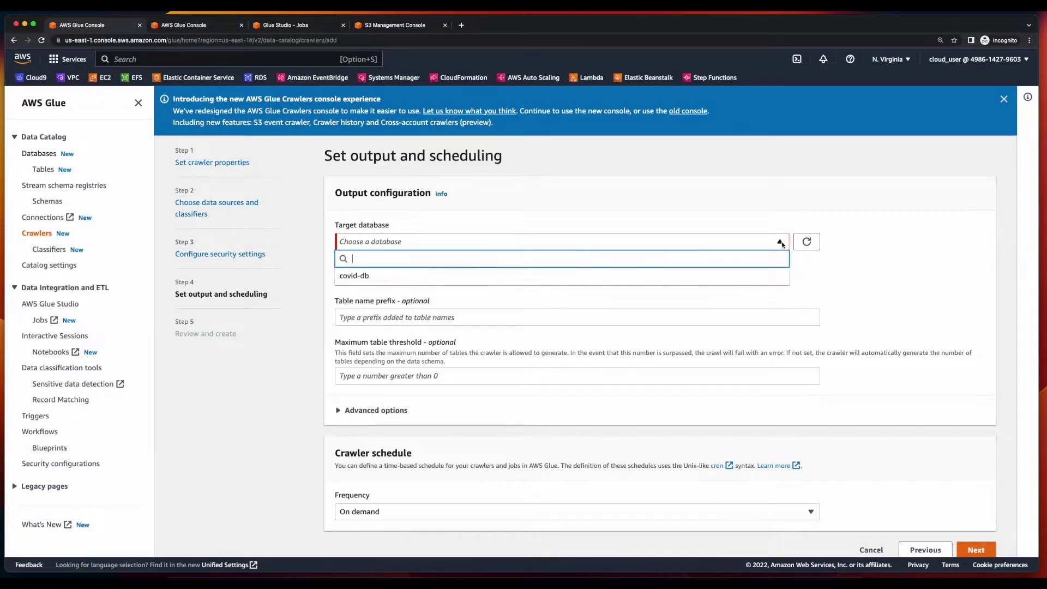
click(610, 279)
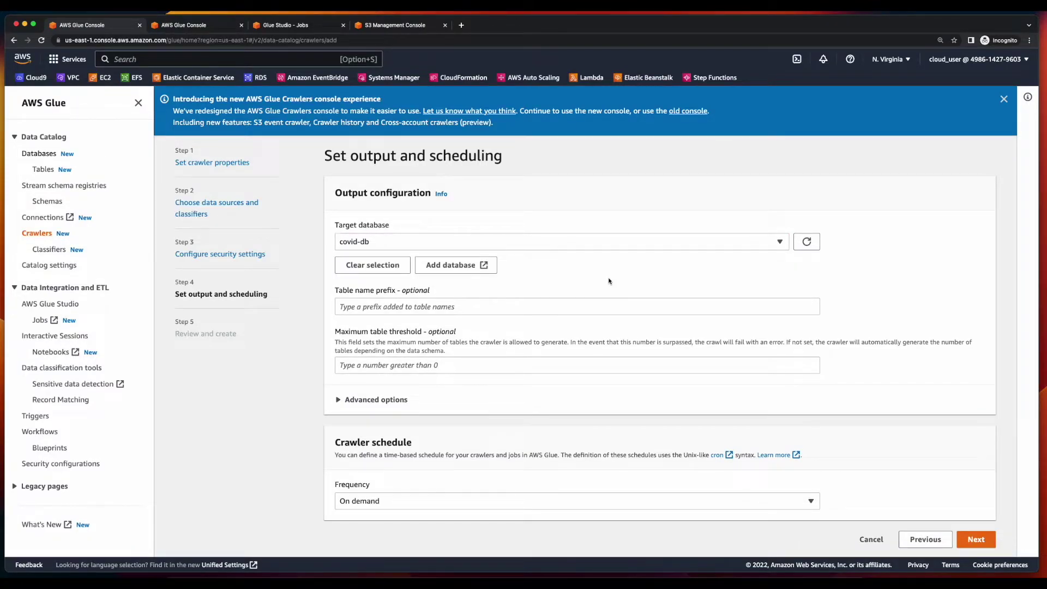
click(976, 539)
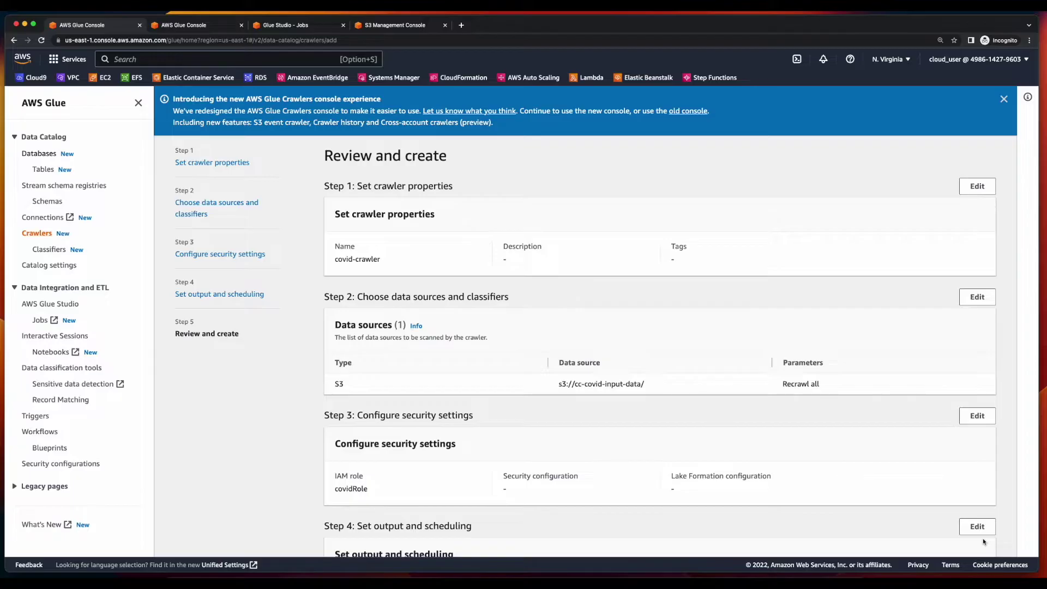
scroll(985, 541, down, 3)
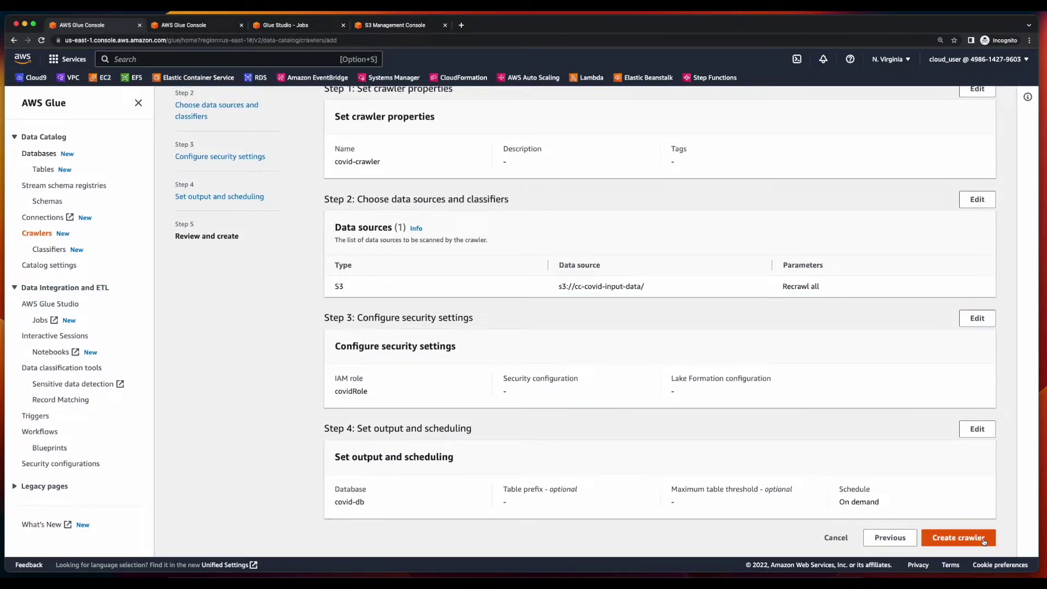
click(985, 541)
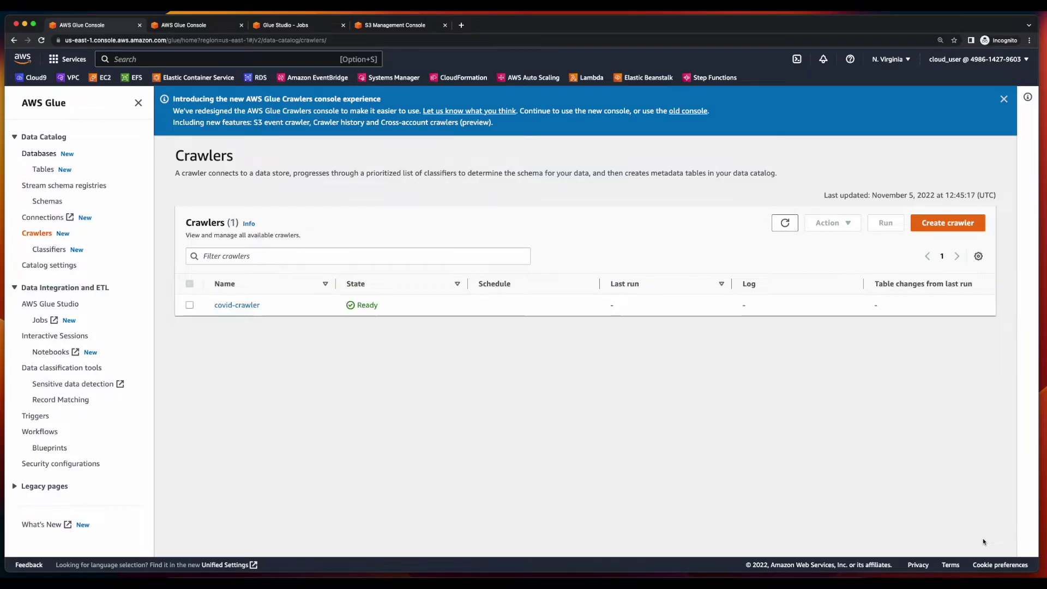
Run covid-crawler and refresh the crawlers list to check its run status.
click(190, 306)
click(885, 225)
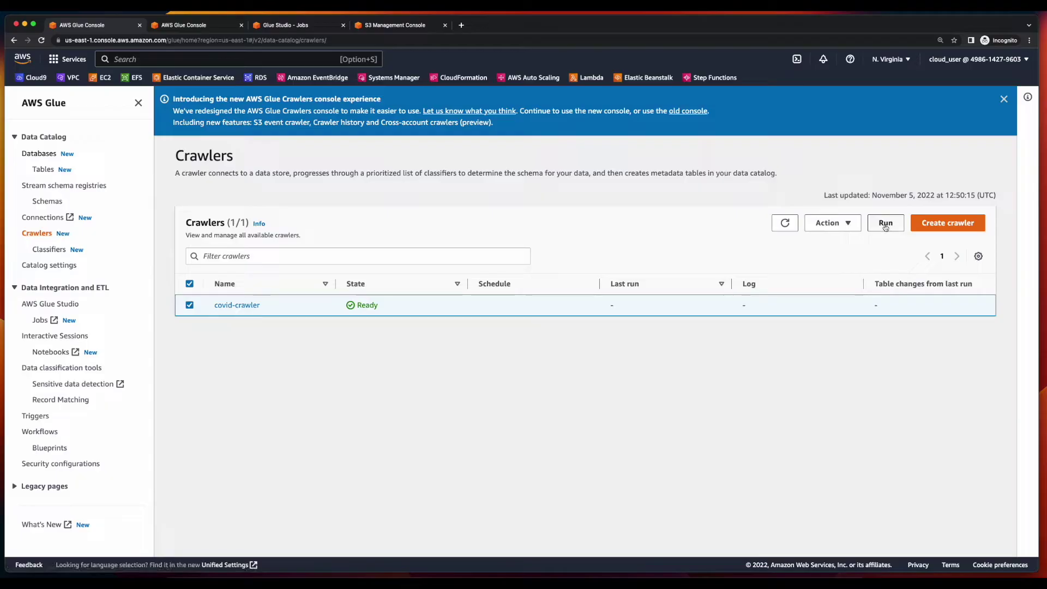
click(886, 224)
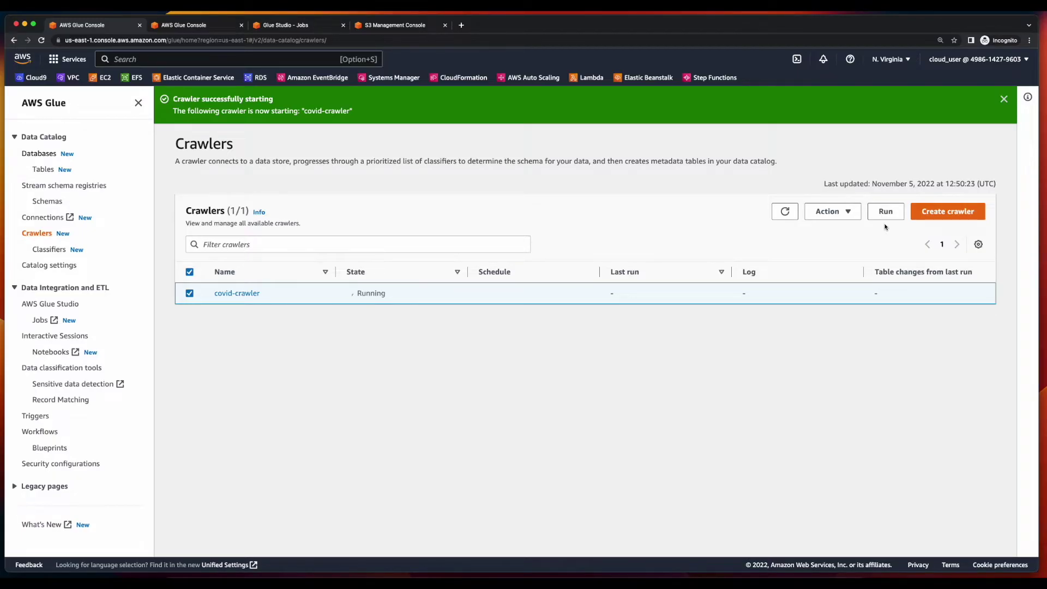
click(786, 213)
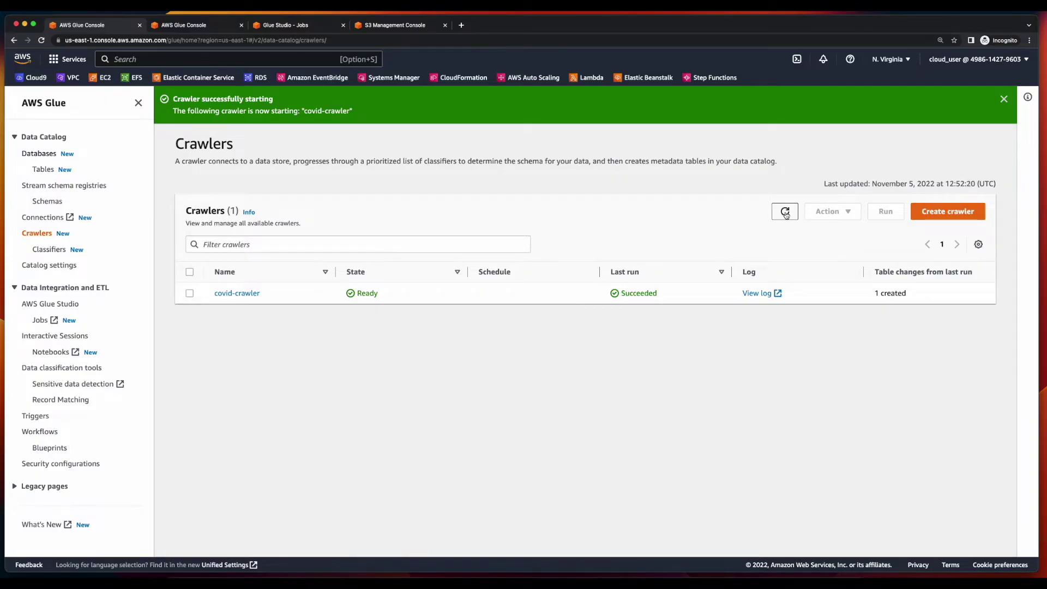
Open the cc_covid_input_data table in the covid-db database and examine its schema columns and data types.
key(ctrl+Tab)
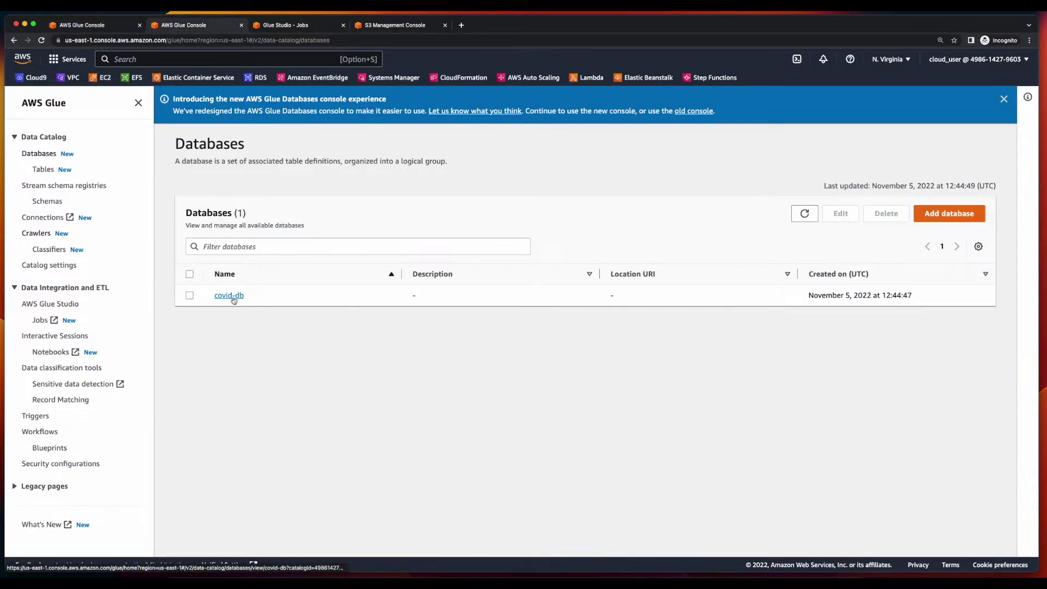
click(229, 298)
click(270, 405)
scroll(270, 408, down, 5)
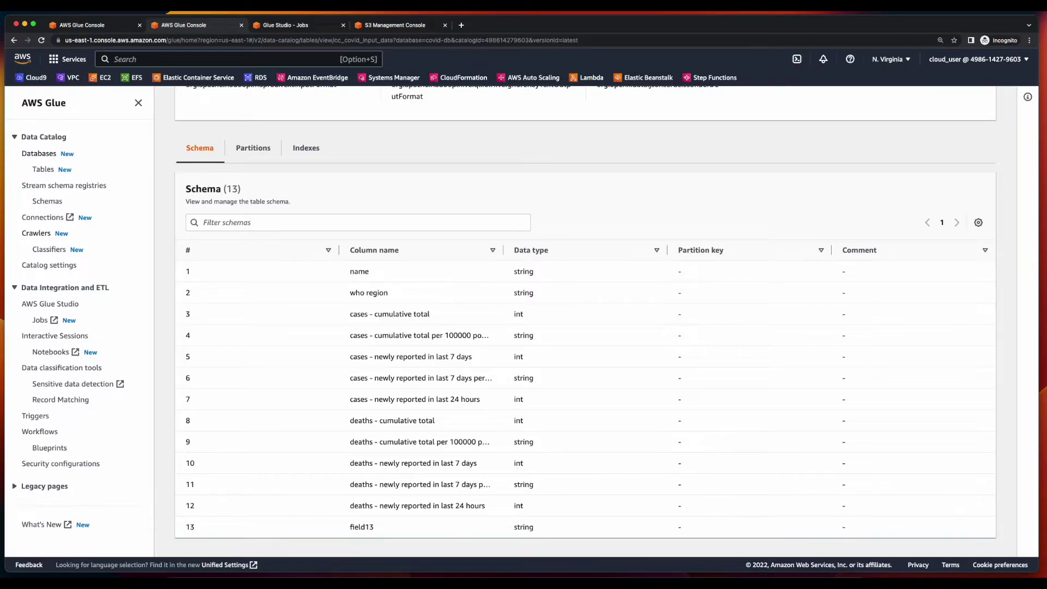
Create a Glue Studio job from a blank graph and add an AWS Glue Data Catalog source node.
key(ctrl+Tab)
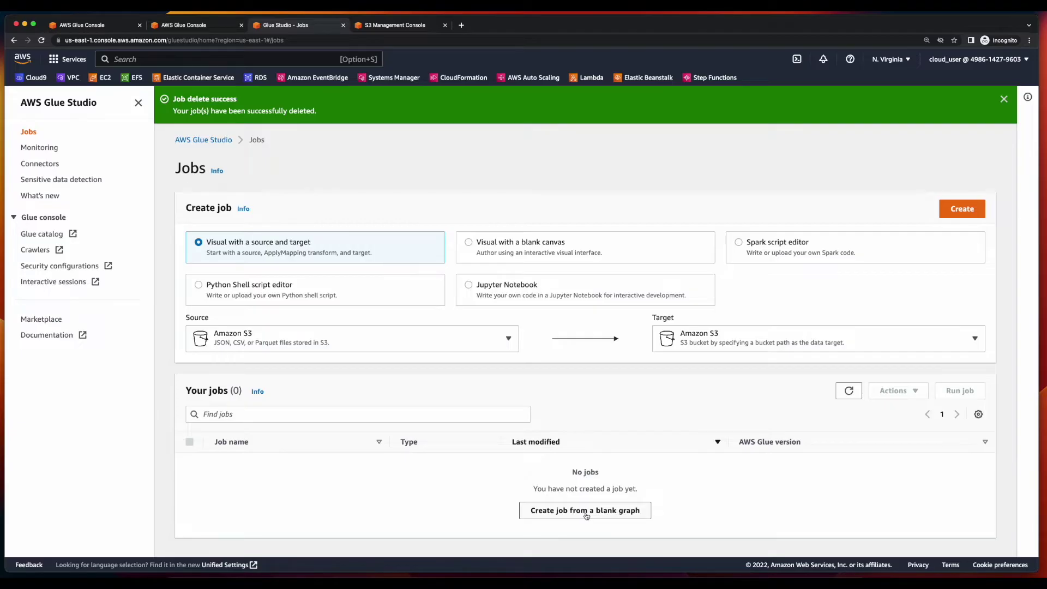
click(586, 512)
click(178, 163)
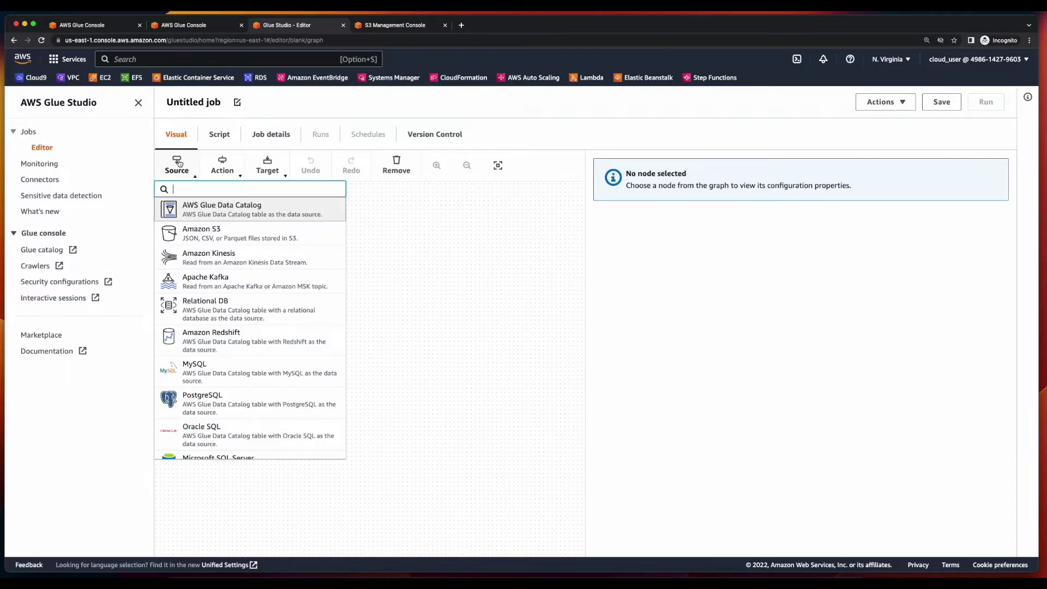
click(277, 212)
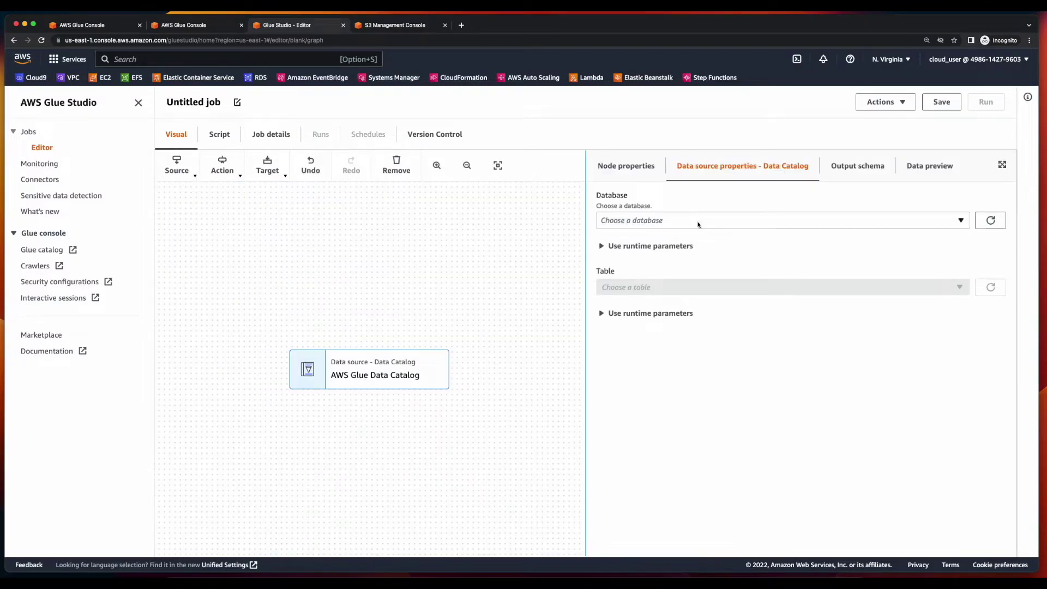
Set the Data Catalog source node to the cc_covid_input_data table in the covid-db database.
click(698, 221)
click(697, 252)
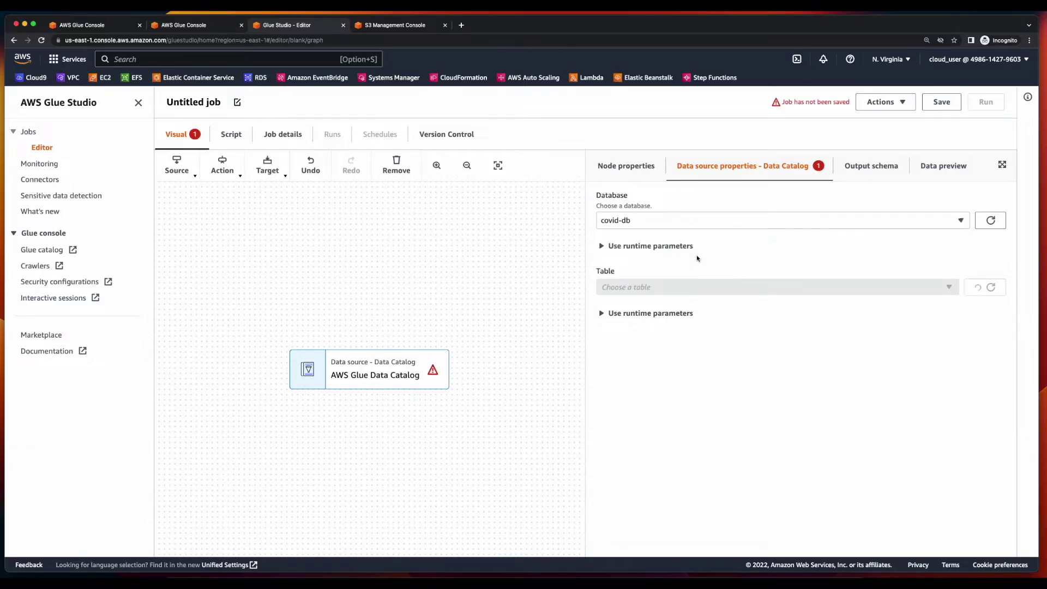
click(707, 288)
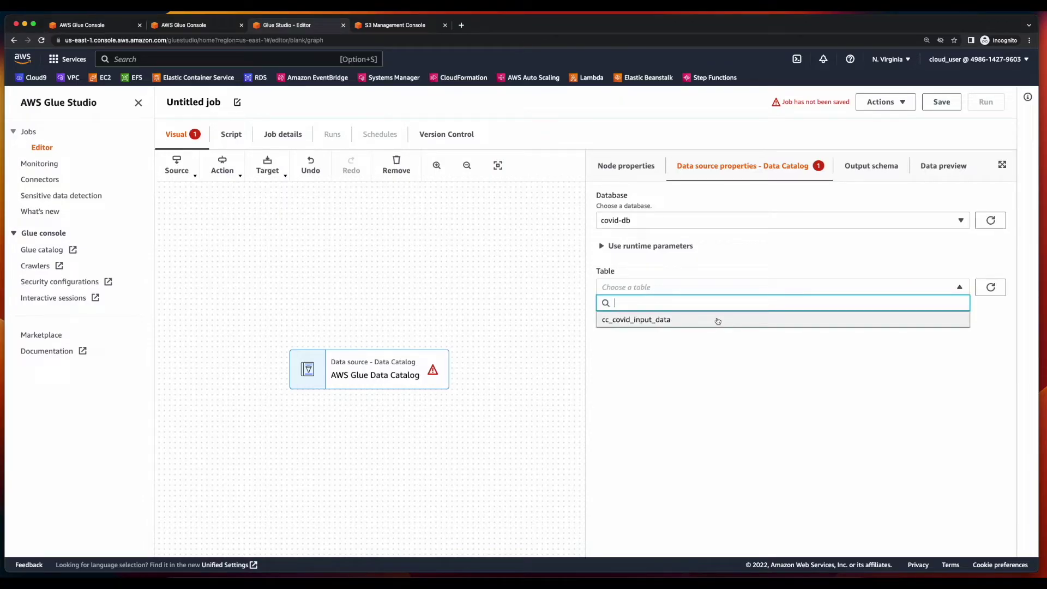
click(718, 321)
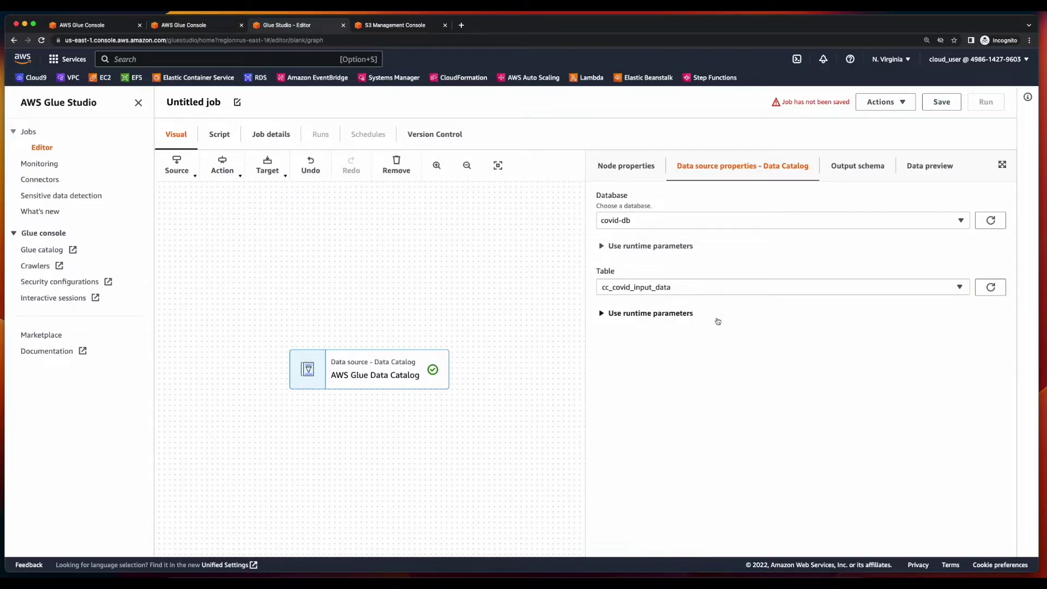
Add a Change Schema (Apply Mapping) transform that drops the four per 100000 population fields and field13.
click(223, 173)
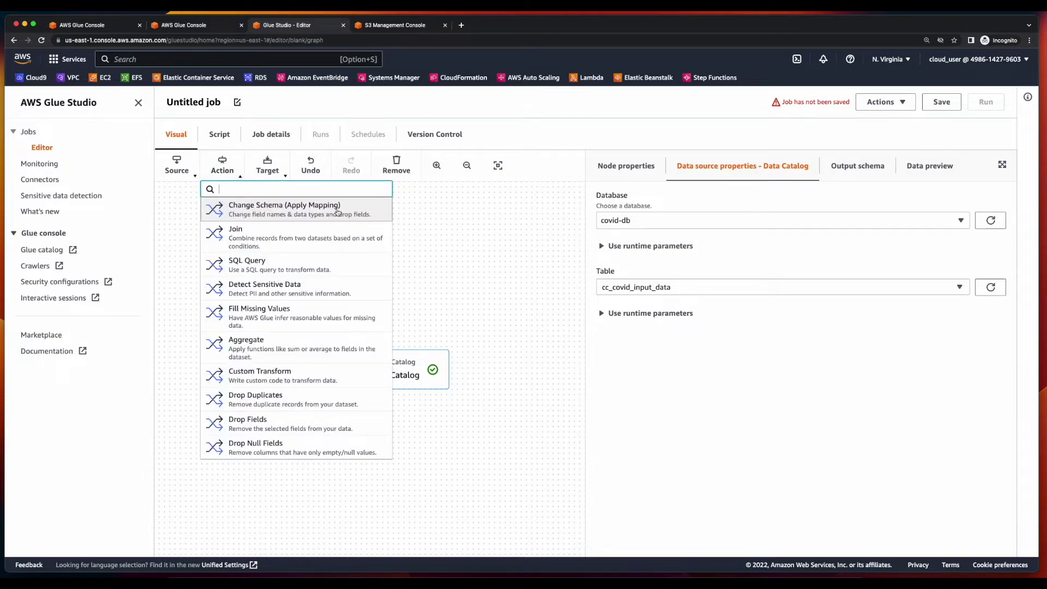
click(337, 212)
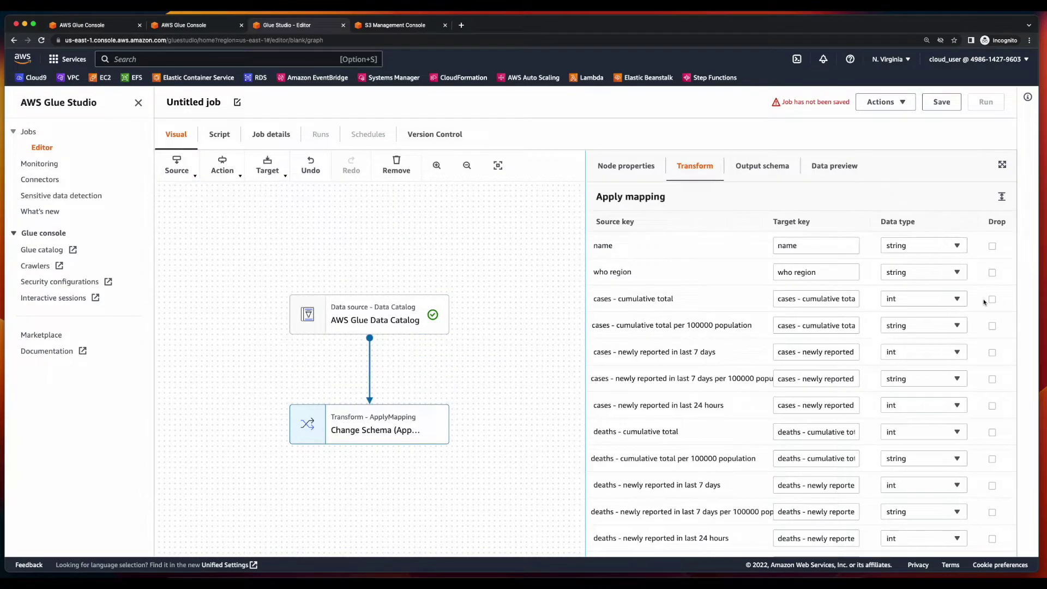
click(992, 325)
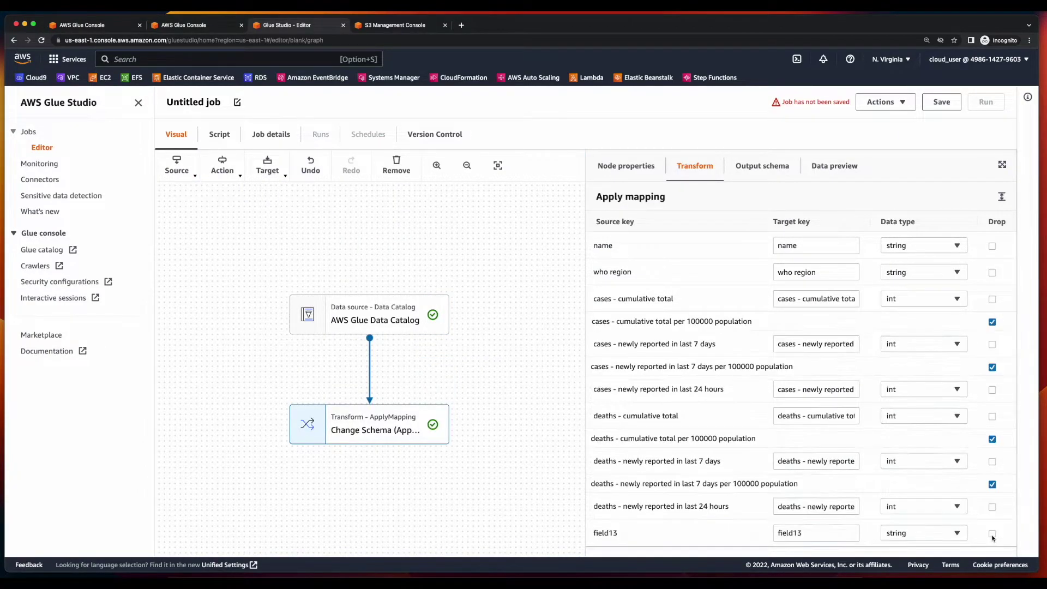
click(993, 535)
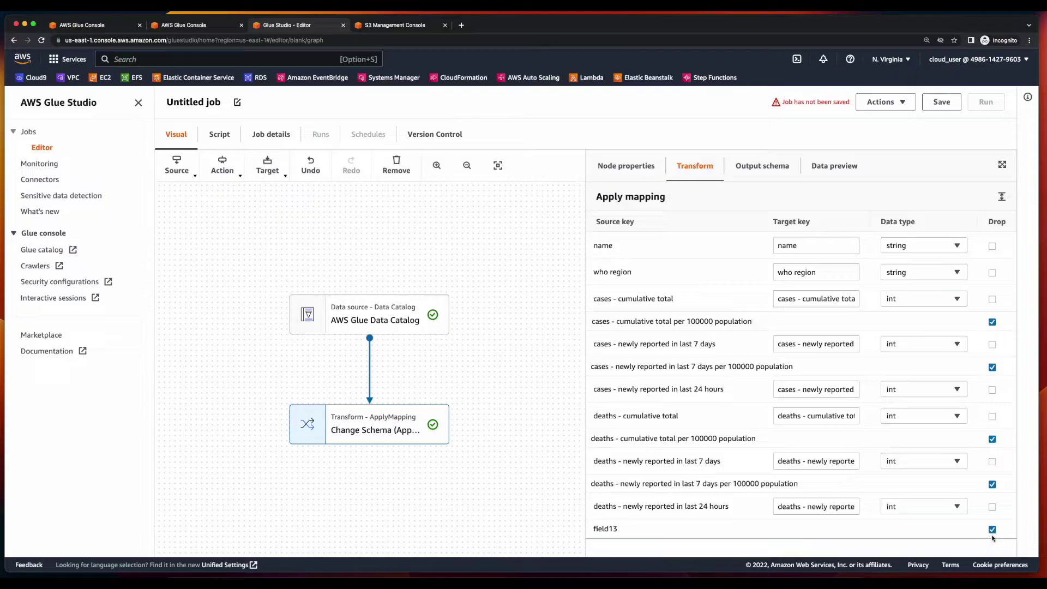
Add an Amazon S3 target node after the transform with CSV format and GZIP compression.
click(268, 167)
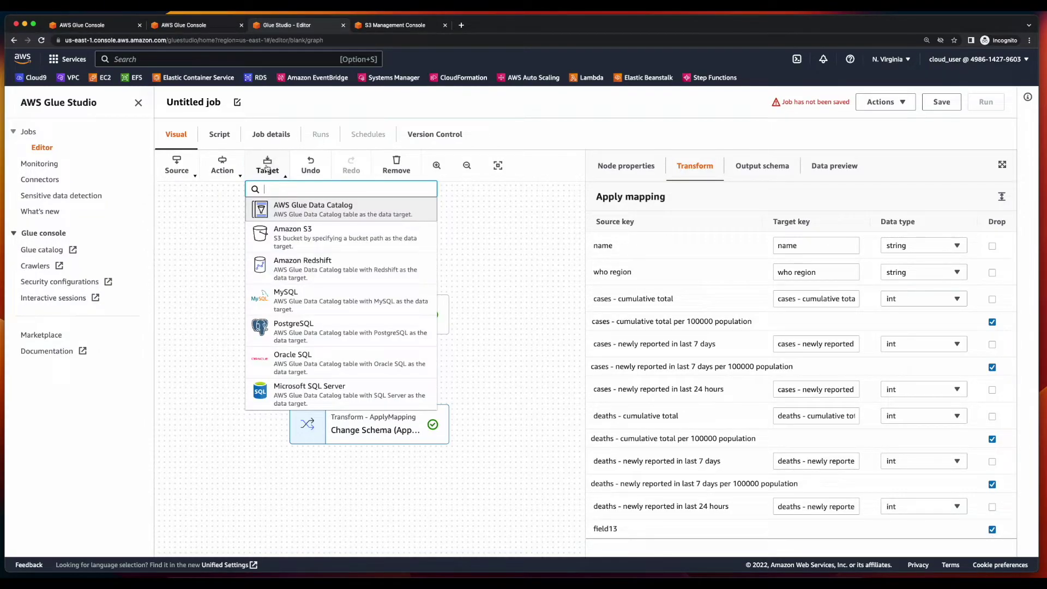
click(374, 238)
click(649, 212)
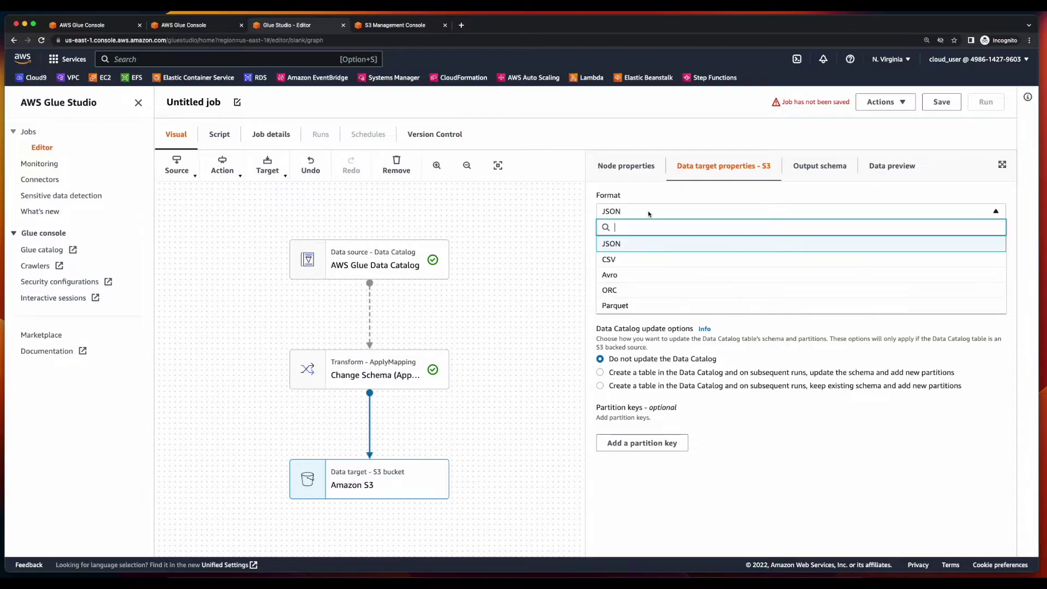
click(663, 261)
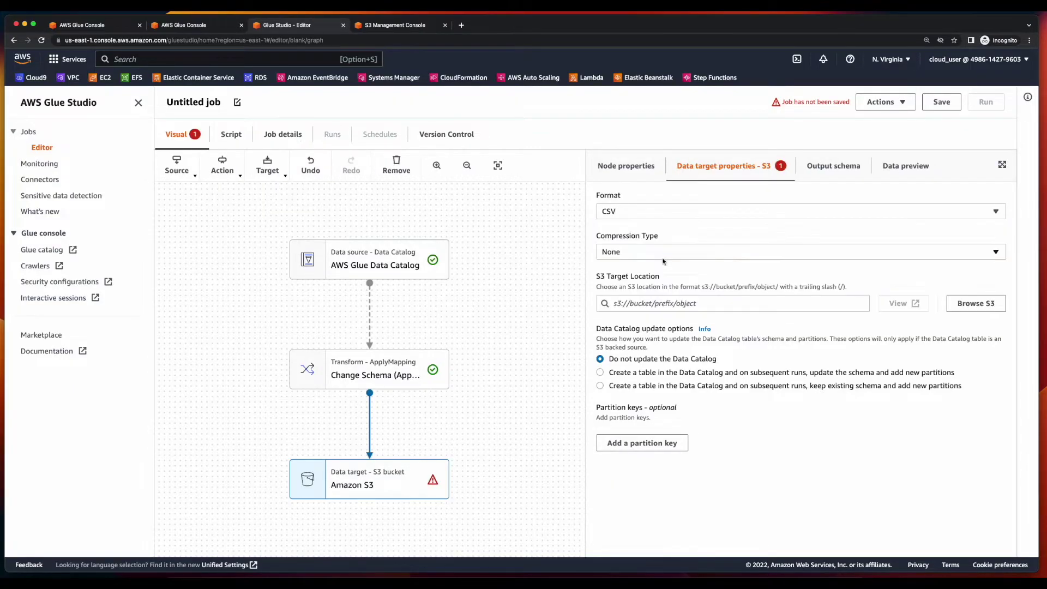
click(667, 252)
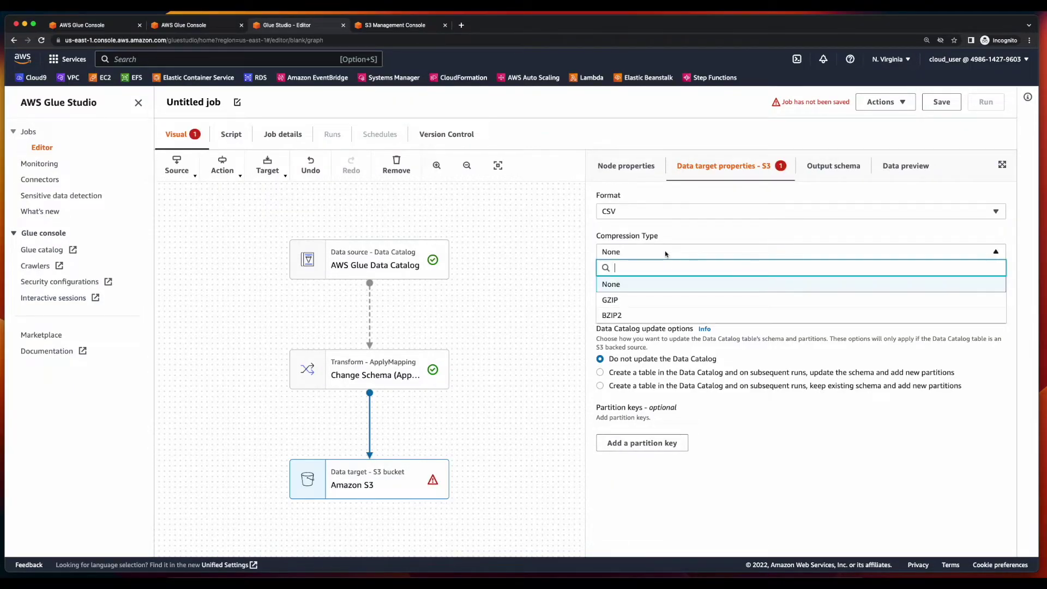
click(710, 301)
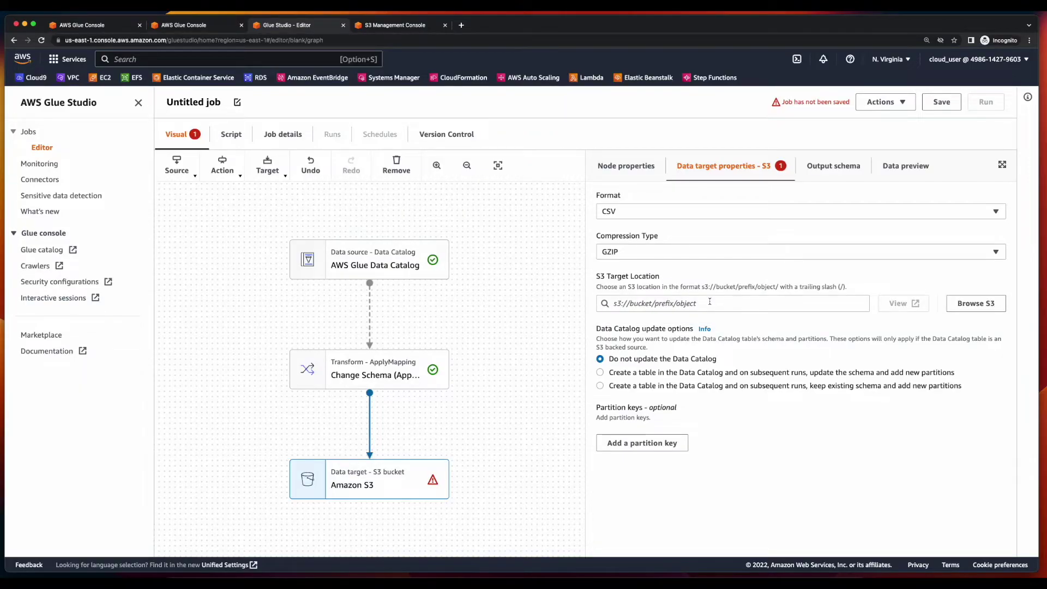
Set the cc-covid-output-data bucket as the target node's S3 location.
click(978, 304)
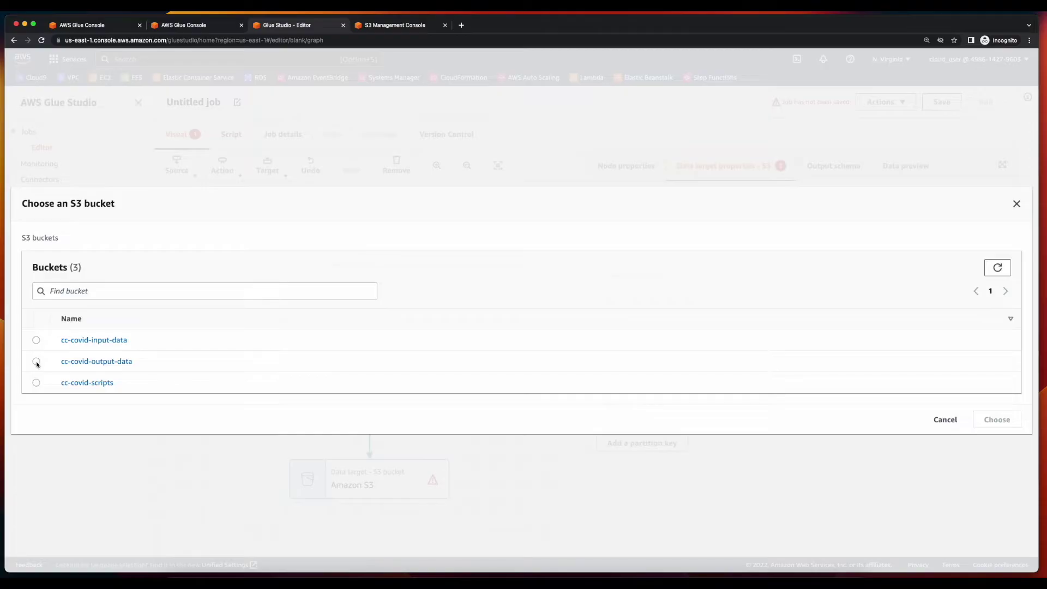
click(36, 362)
click(997, 419)
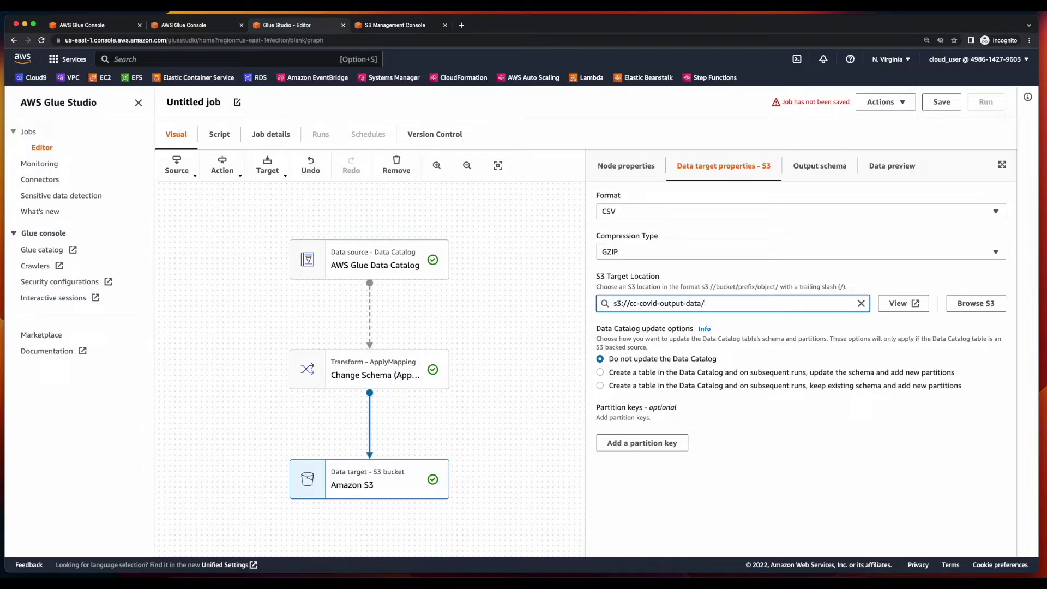
Name the job covid-job and assign it the covidRole IAM role in the job details.
click(277, 139)
text(cov)
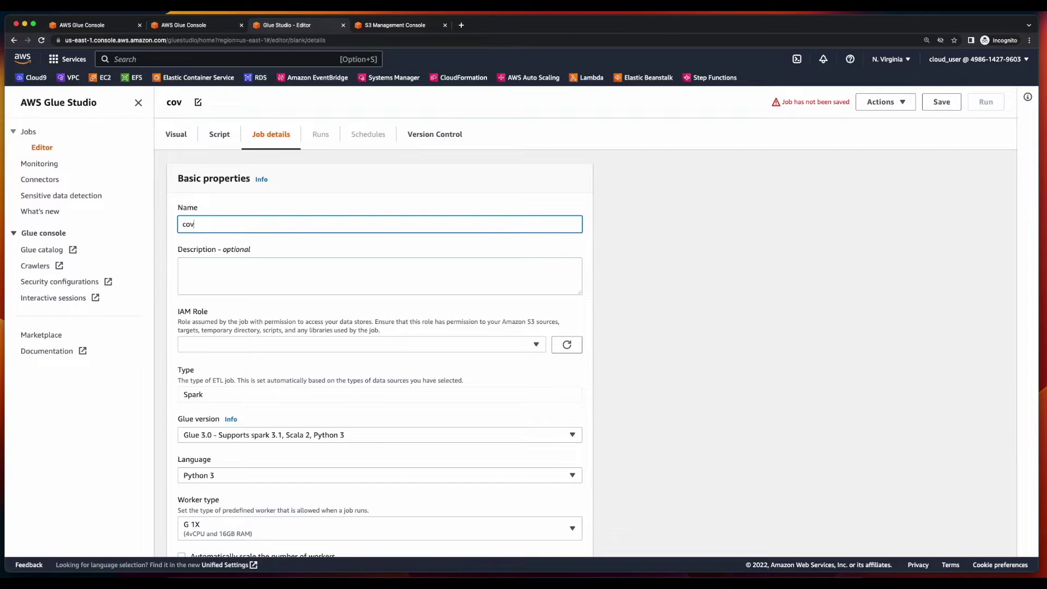
text(id-job)
click(318, 345)
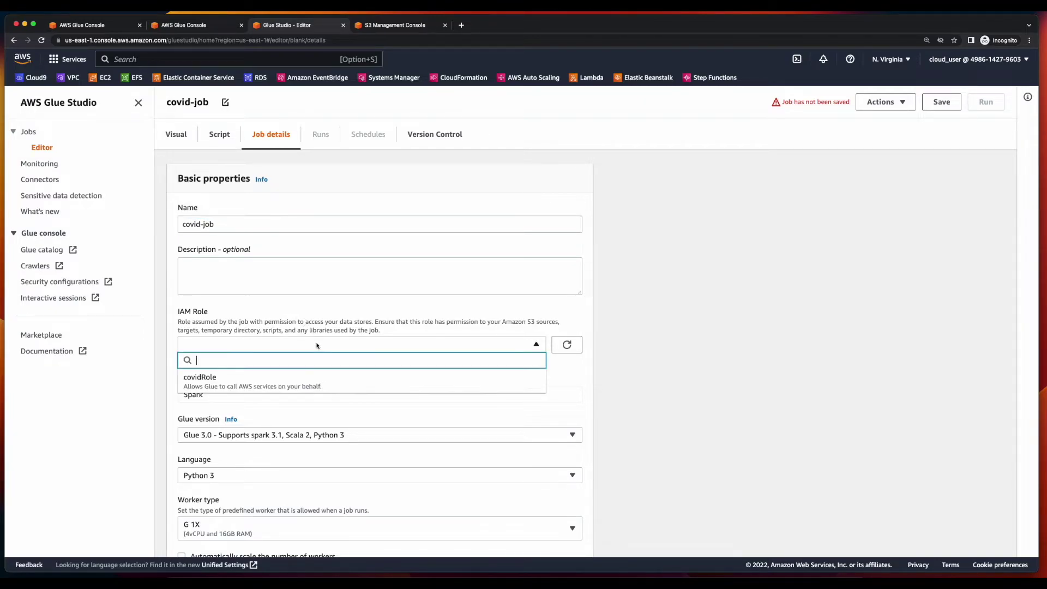
click(323, 378)
Set the job's script path to the cc-covid-scripts bucket in the advanced properties.
scroll(486, 332, down, 10)
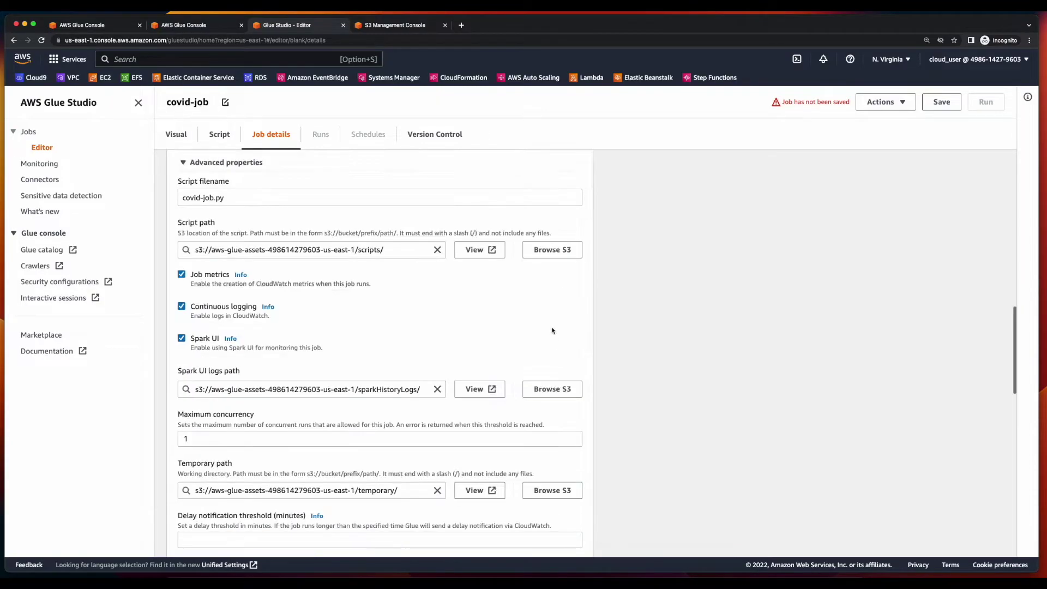
click(561, 254)
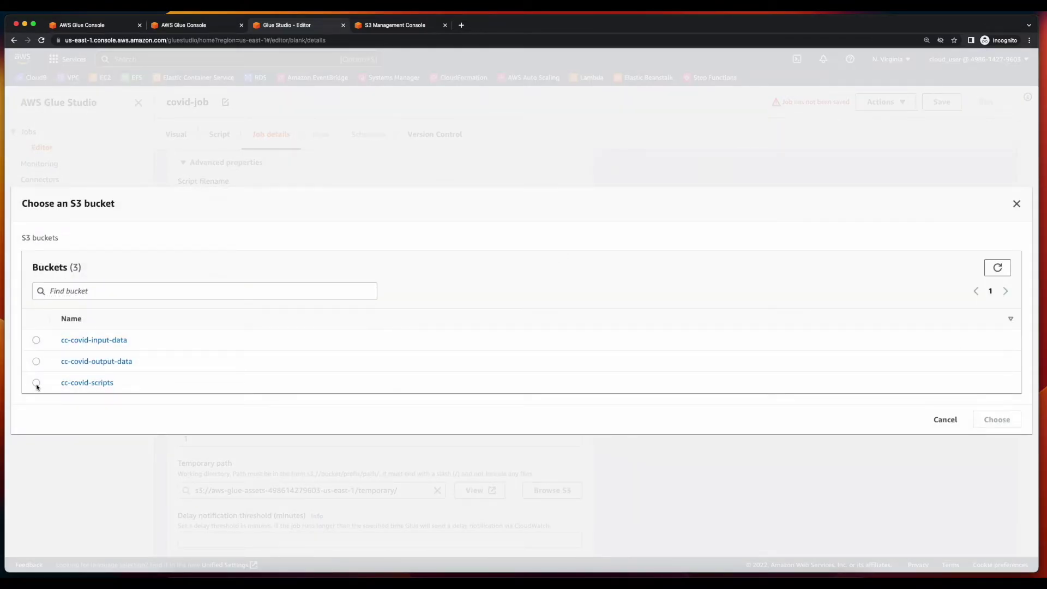
click(36, 383)
click(988, 420)
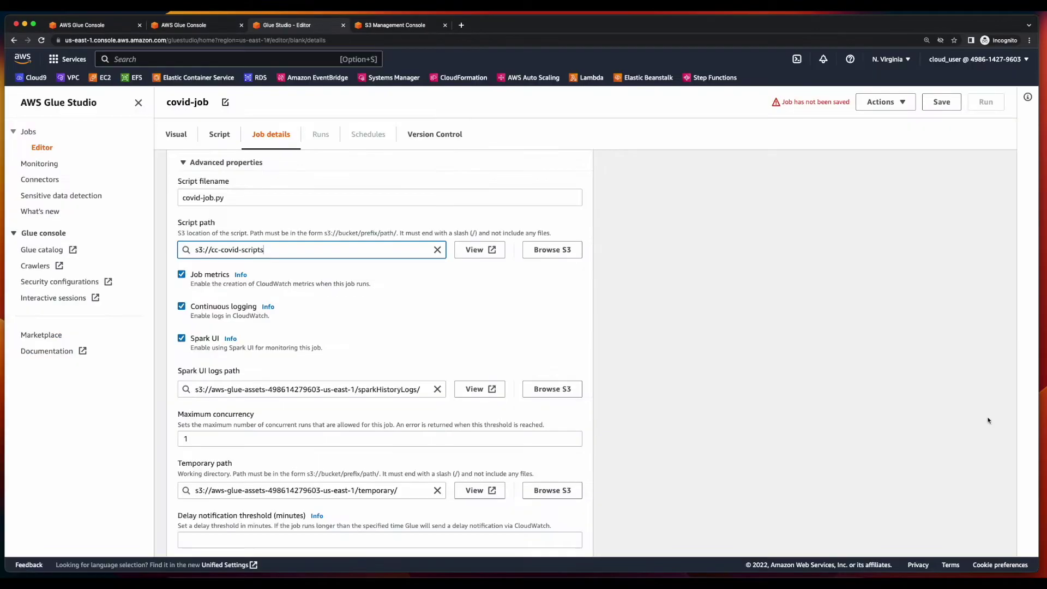
Save covid-job and run it.
click(940, 103)
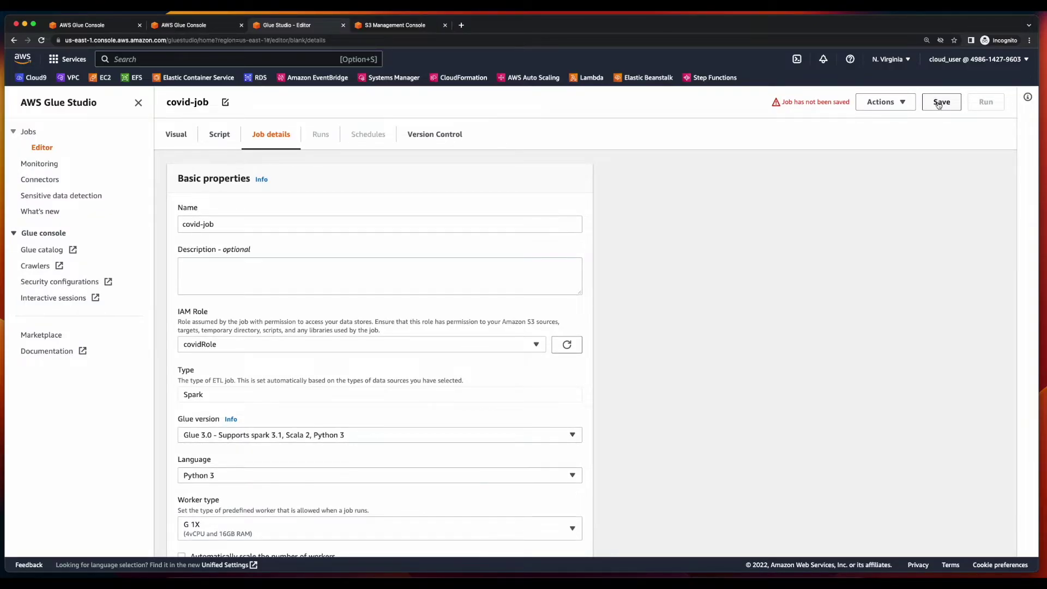
click(940, 104)
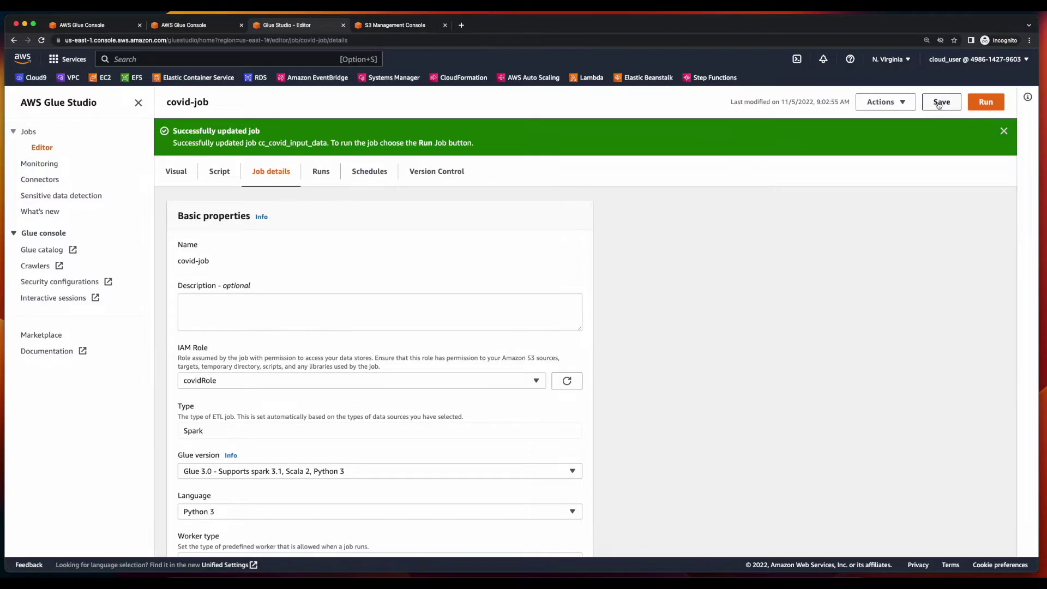
click(986, 103)
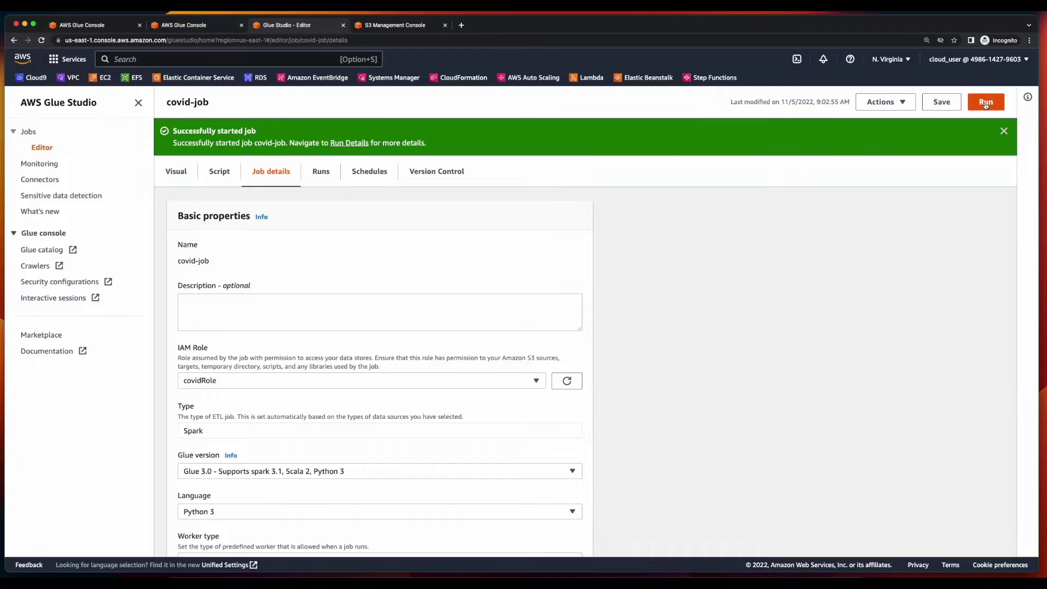
View the job's generated script, and check the run status of covid-job in the monitoring job runs list.
click(220, 172)
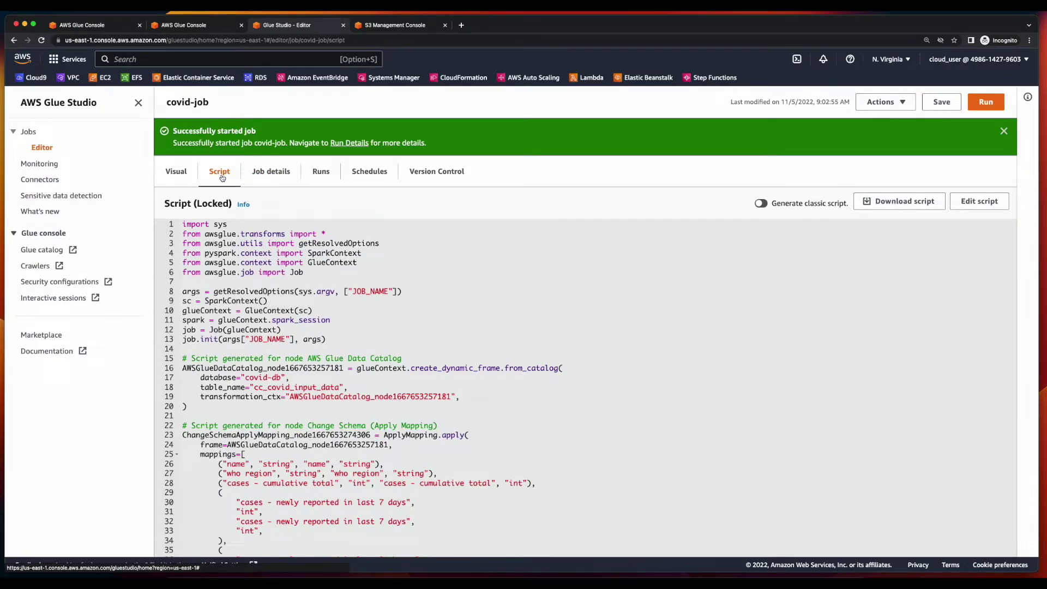
click(55, 165)
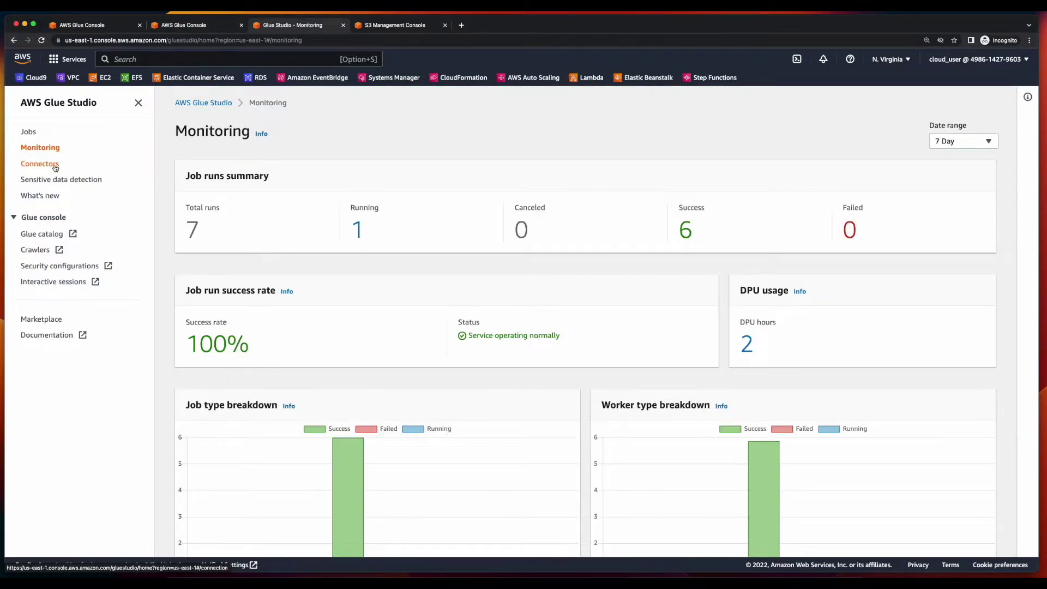
scroll(664, 408, down, 10)
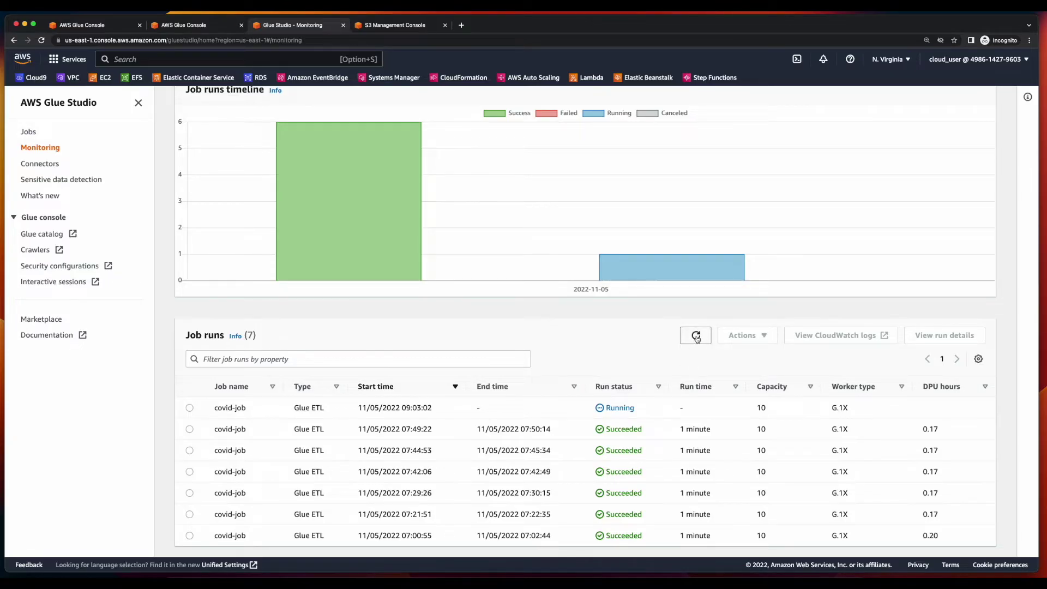
scroll(697, 338, up, 1)
scroll(697, 339, up, 1)
click(697, 342)
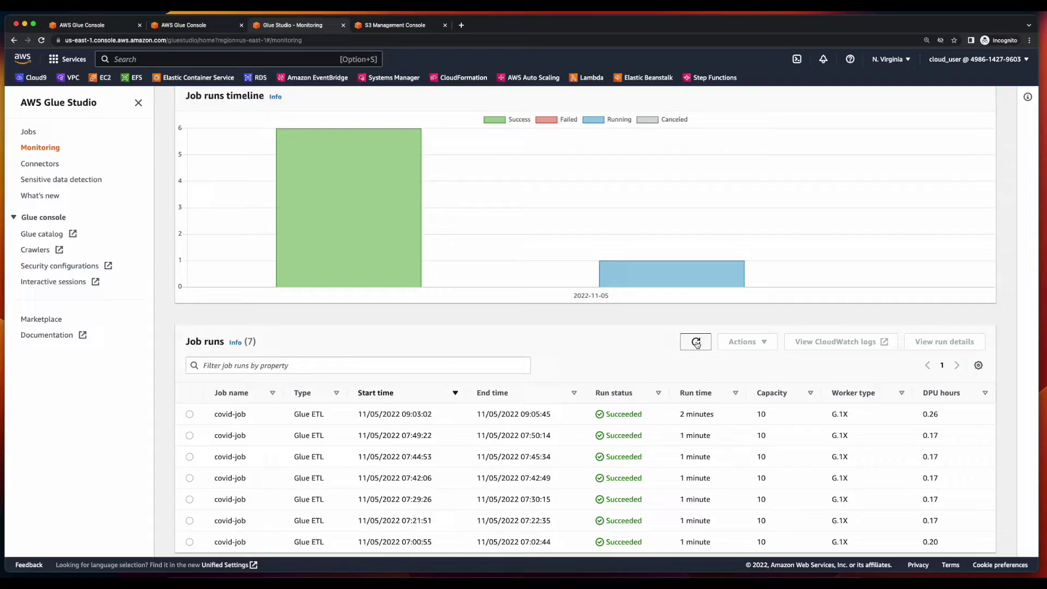
Open the cc-covid-output-data bucket in the S3 console, refresh its objects and download the gz output file.
key(ctrl+Tab)
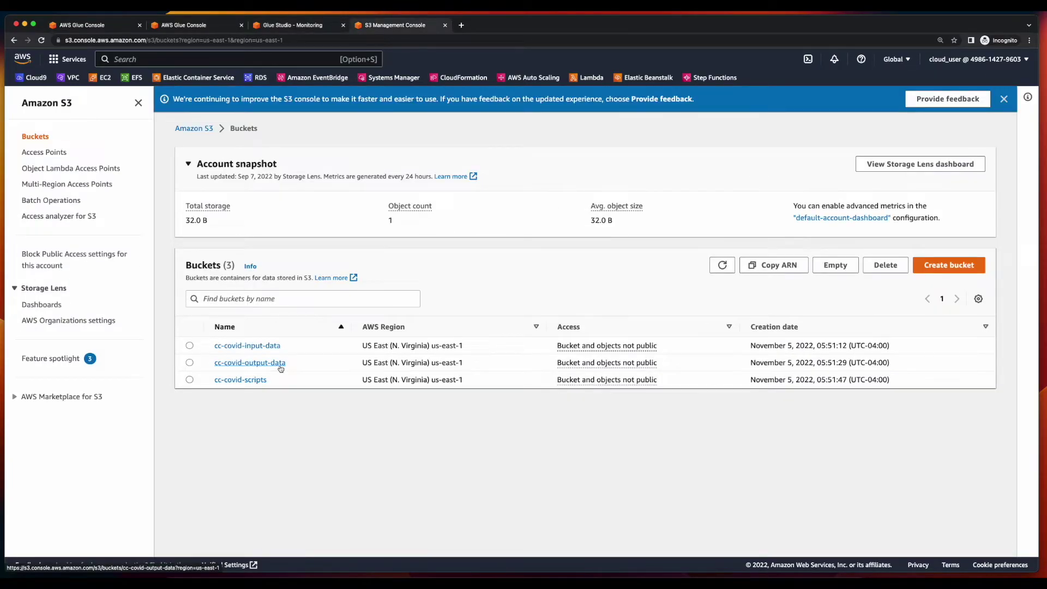
click(281, 363)
click(198, 274)
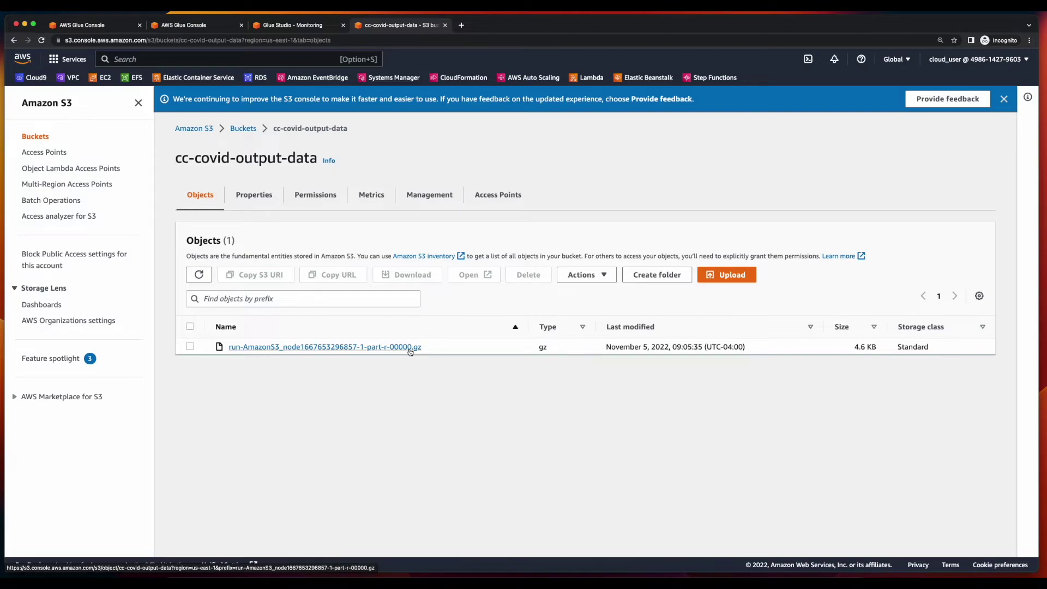
click(410, 348)
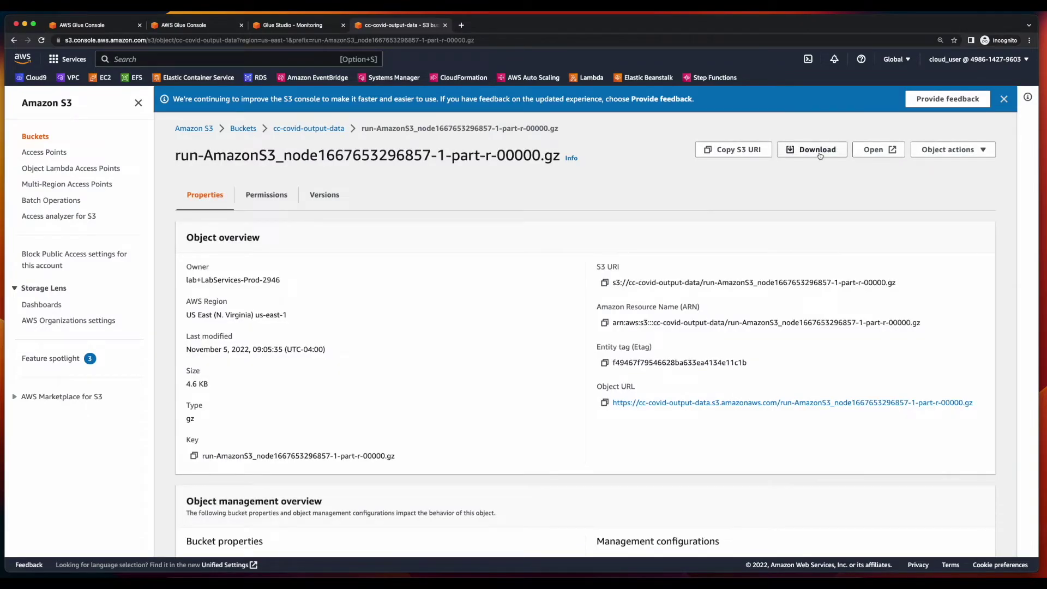
click(819, 155)
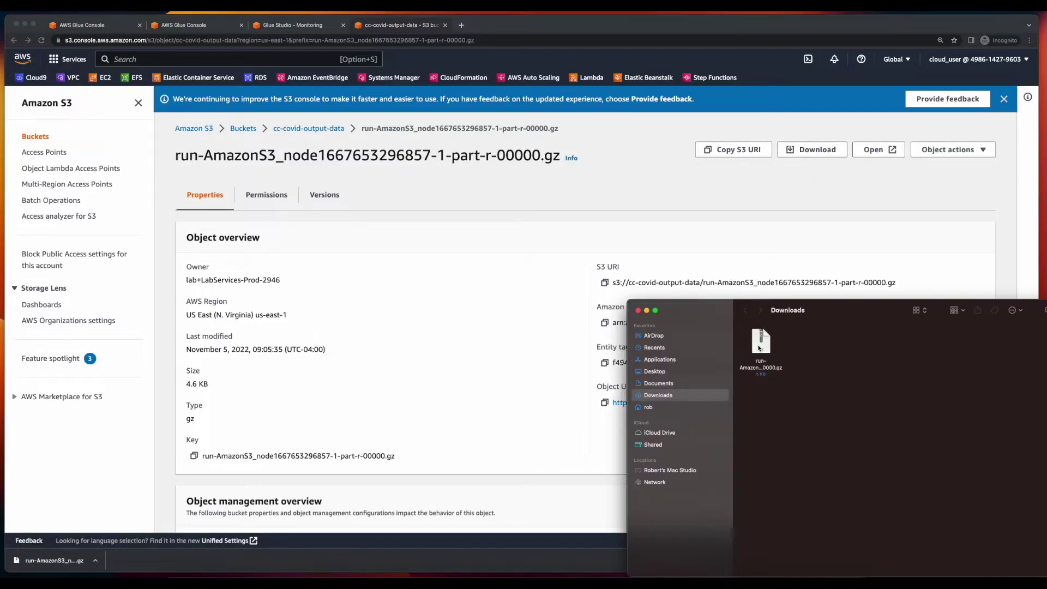
Extract the downloaded gz file in the Downloads folder and open the extracted file with a .csv extension added to its name.
double_click(761, 342)
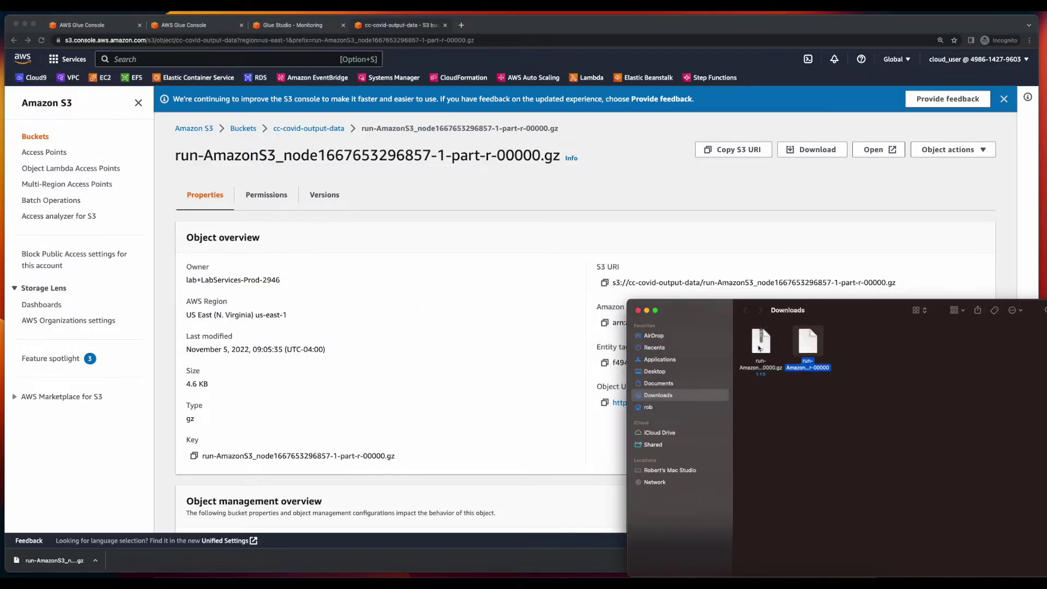
text(csv)
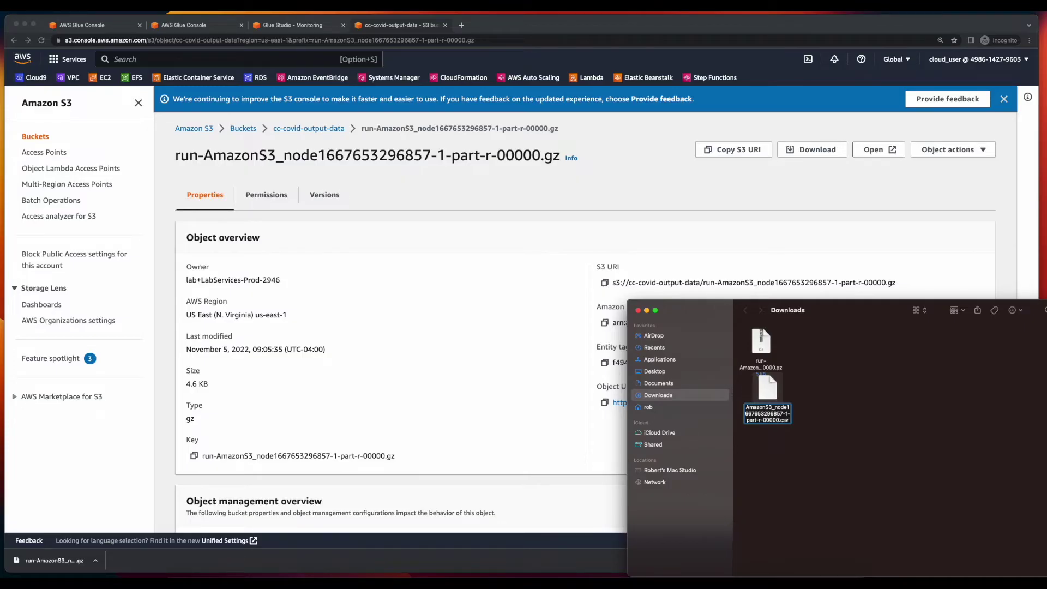
key(Return)
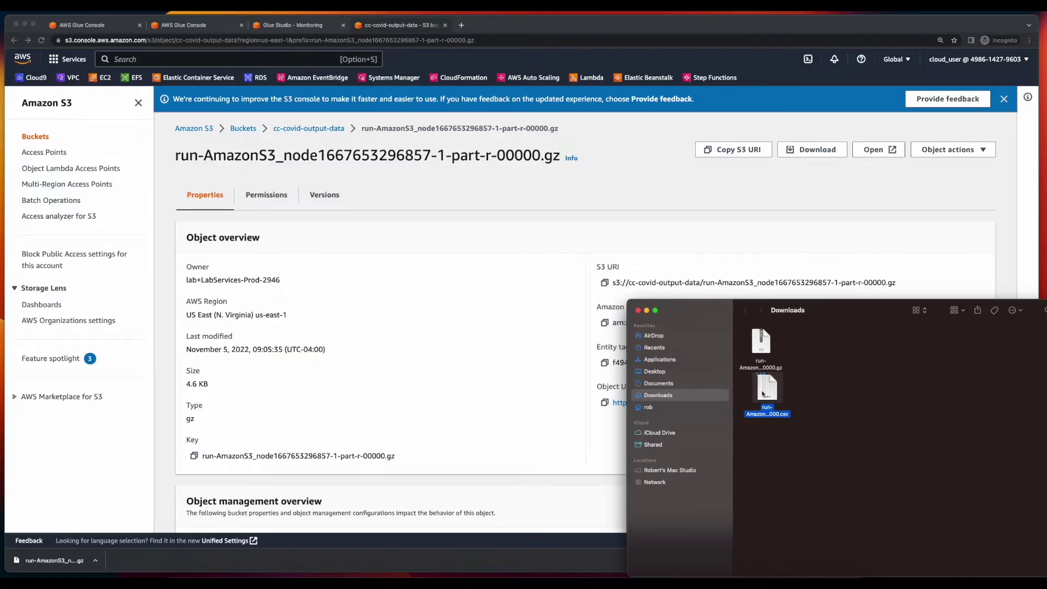
double_click(766, 394)
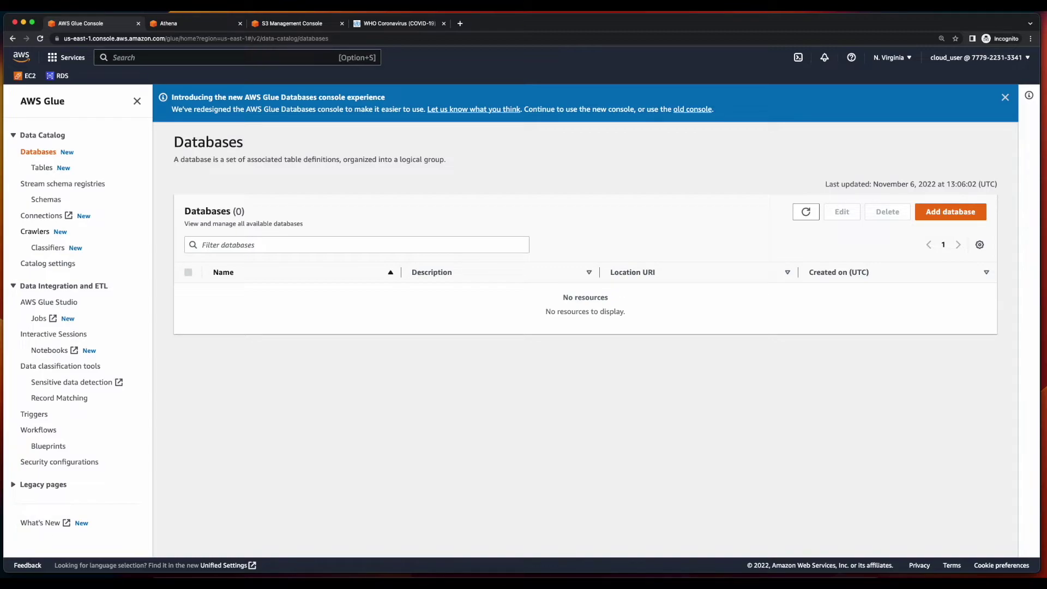
Switch to the S3 console and open the who-covid-input-data bucket.
key(super+3)
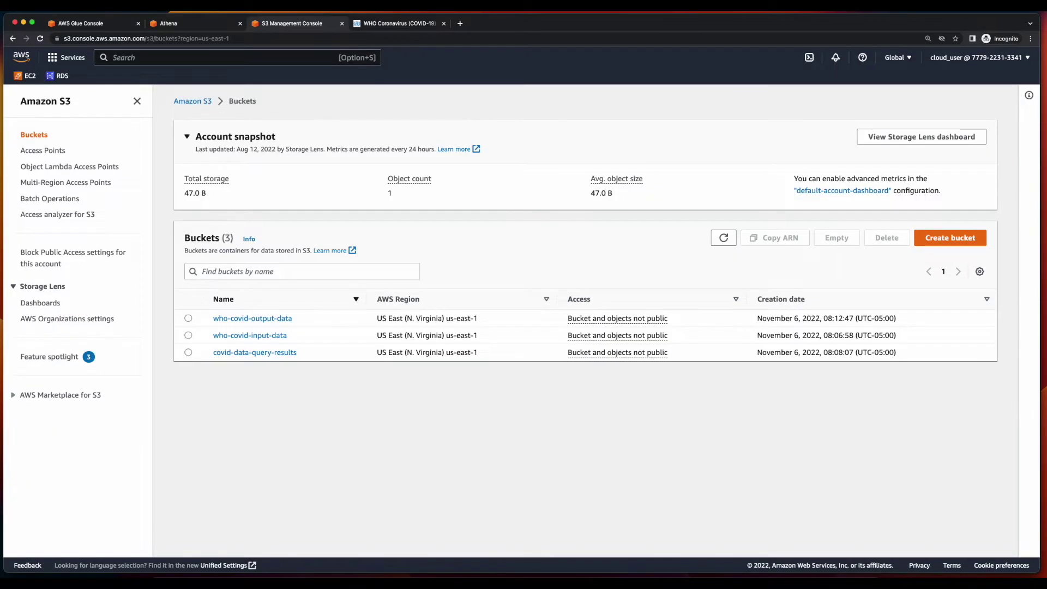
click(280, 336)
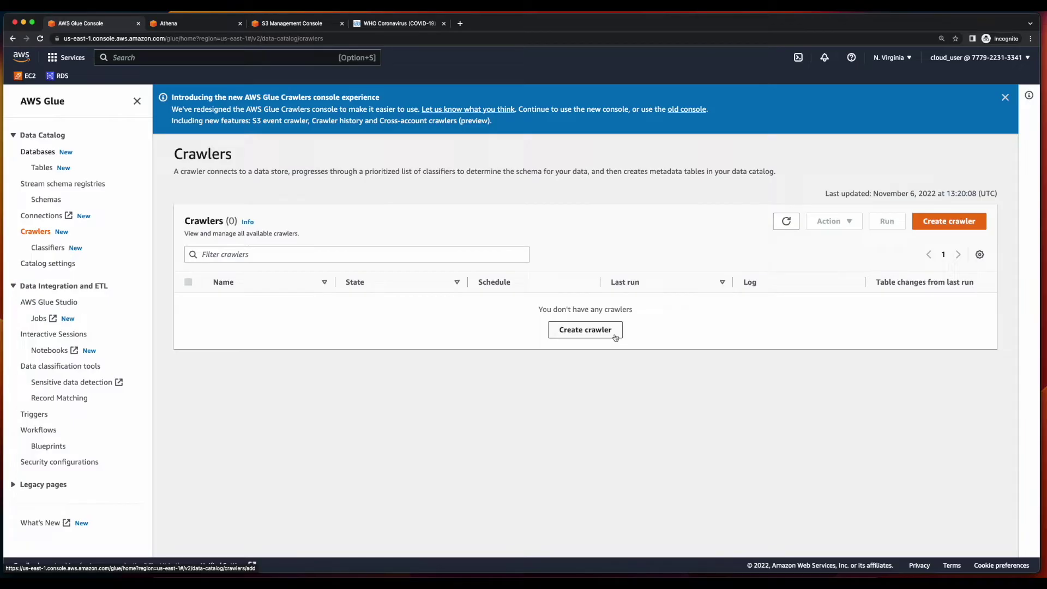
Start creating a Glue crawler named covid-crawler and continue to the data source settings.
click(616, 338)
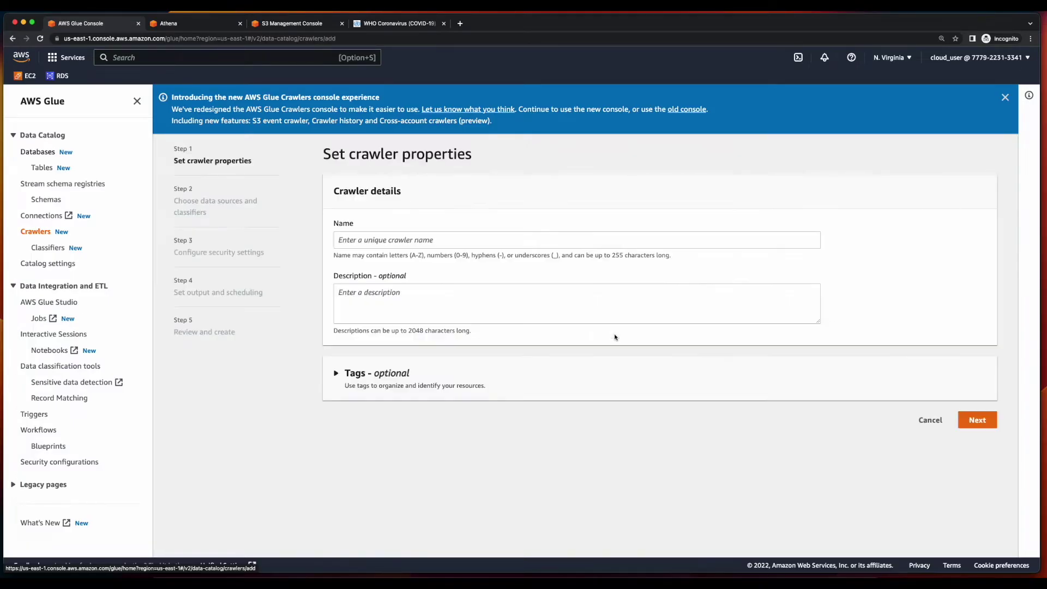
click(598, 239)
text(covid-crawler)
click(979, 421)
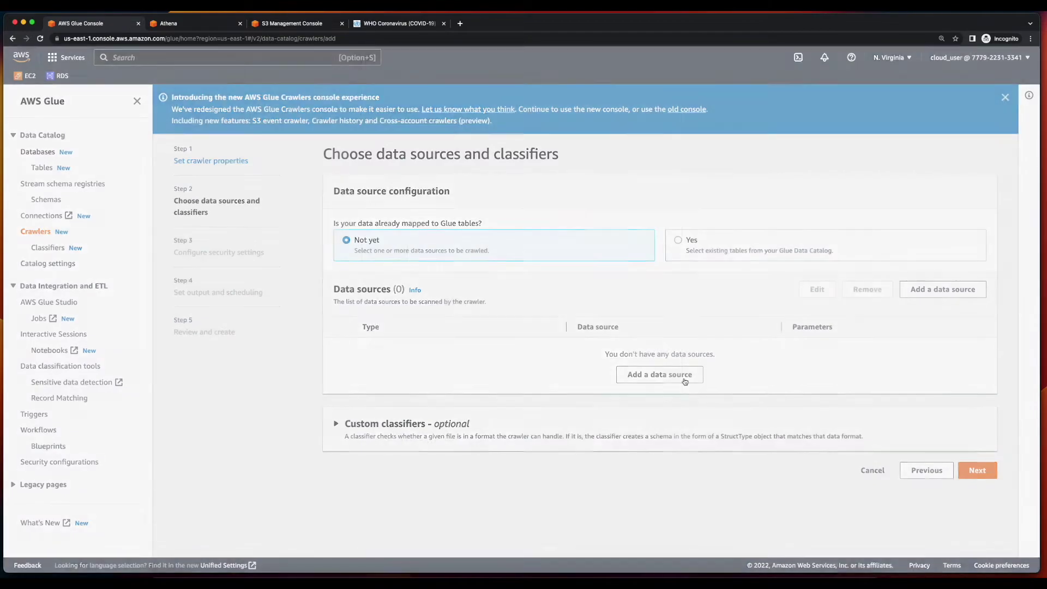
Add an S3 data source for the crawler with the path s3://who-covid-input-data/ and continue to the security settings.
click(685, 378)
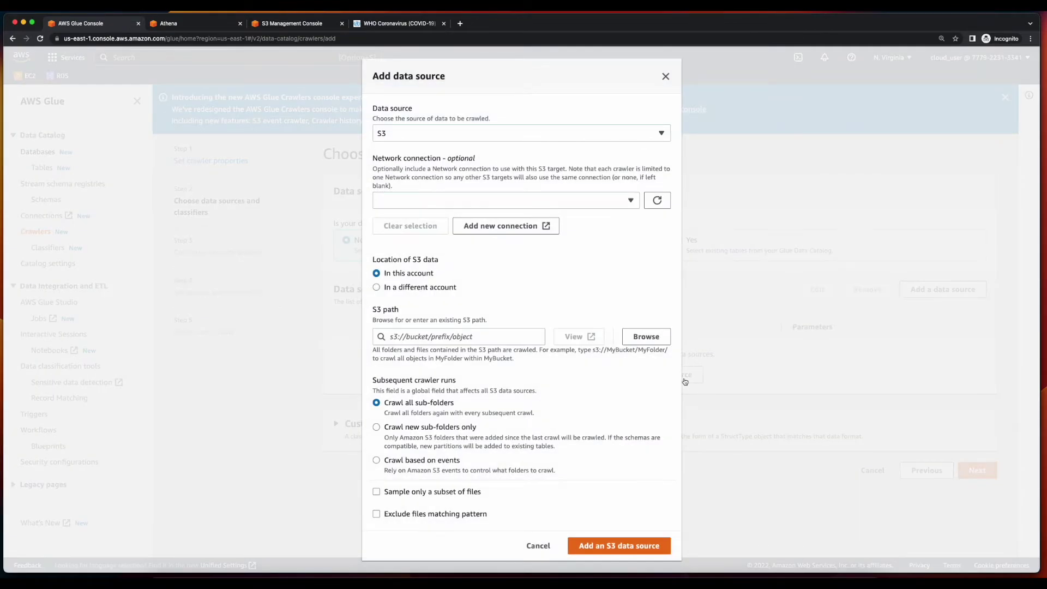
click(646, 341)
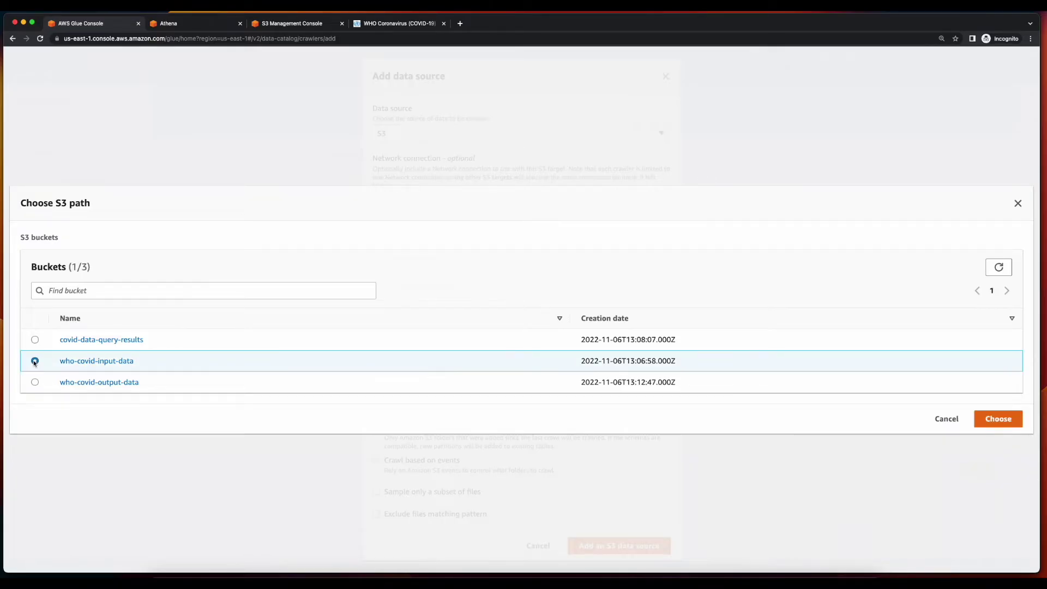
click(986, 420)
click(513, 332)
text(//who-covid-input-data/)
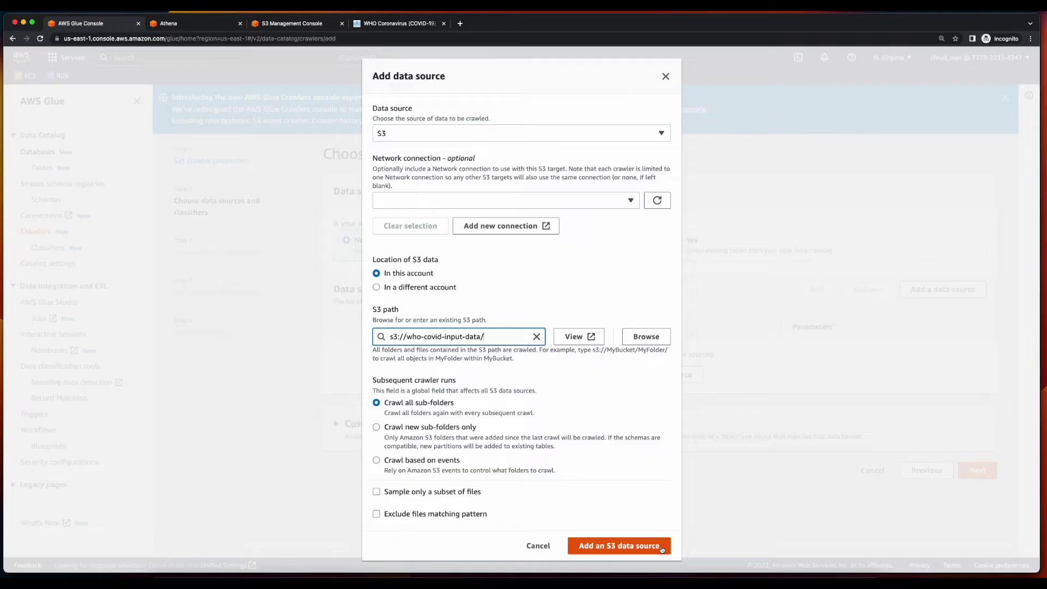
click(619, 546)
click(977, 436)
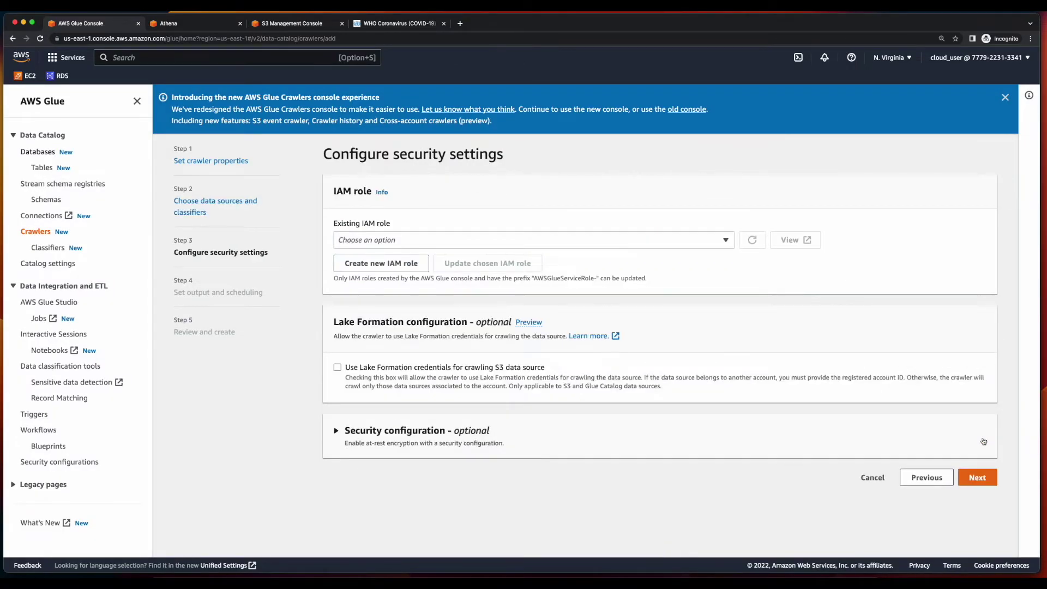
Assign the existing IAM role covidRole to the crawler and continue to the output and scheduling settings.
click(728, 241)
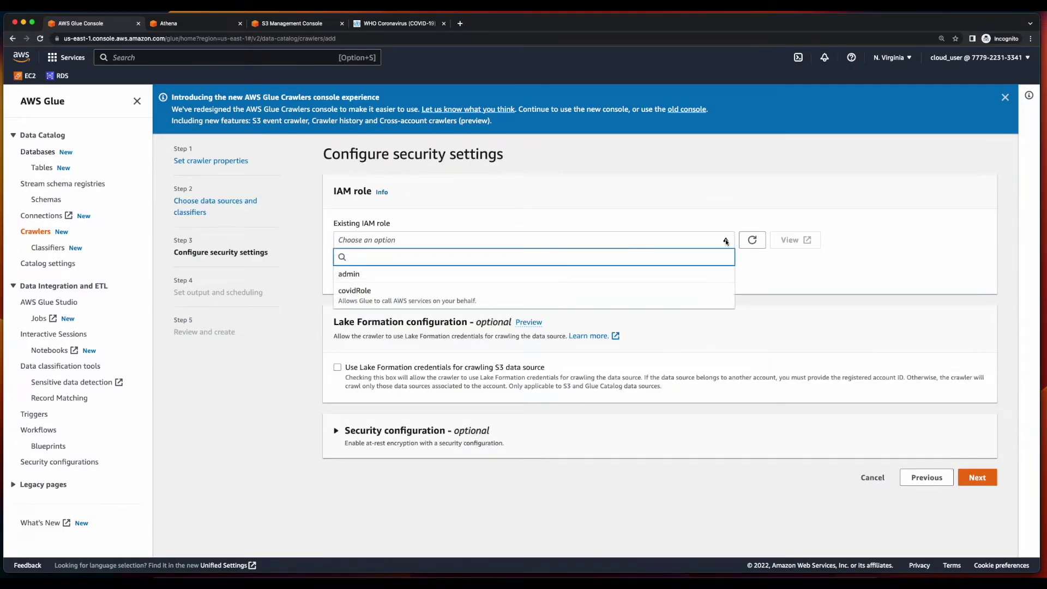
click(693, 300)
click(978, 477)
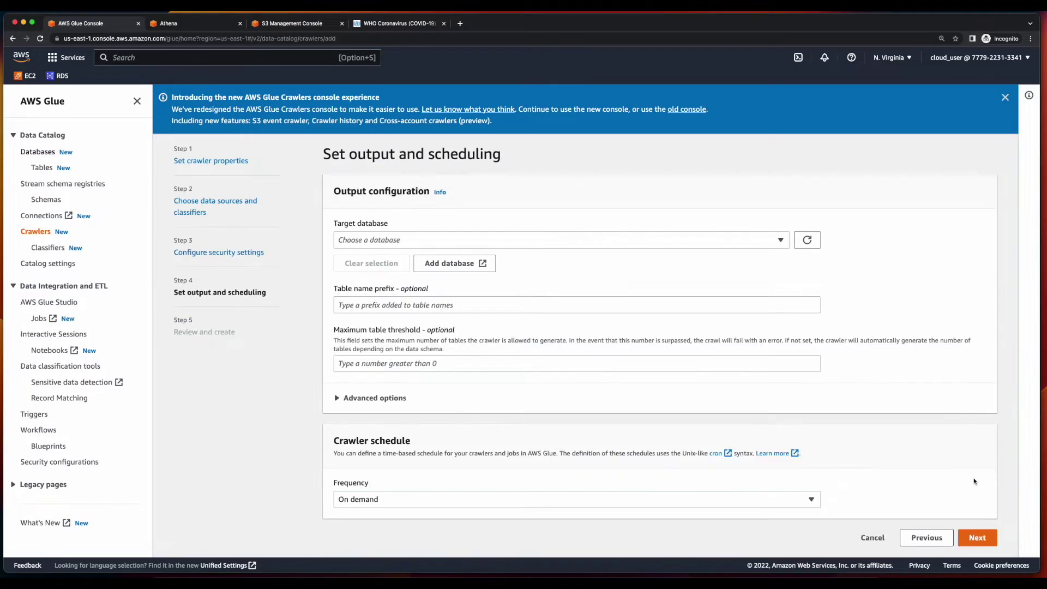
Create a new Glue database named covid-db from the crawler's output settings.
click(483, 264)
text(covid-db)
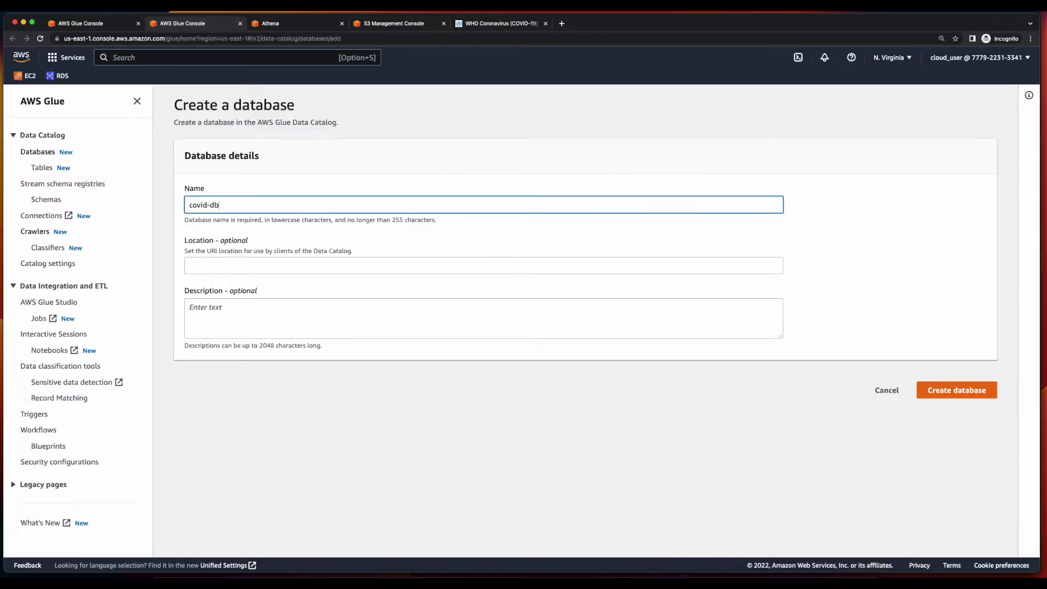
click(941, 393)
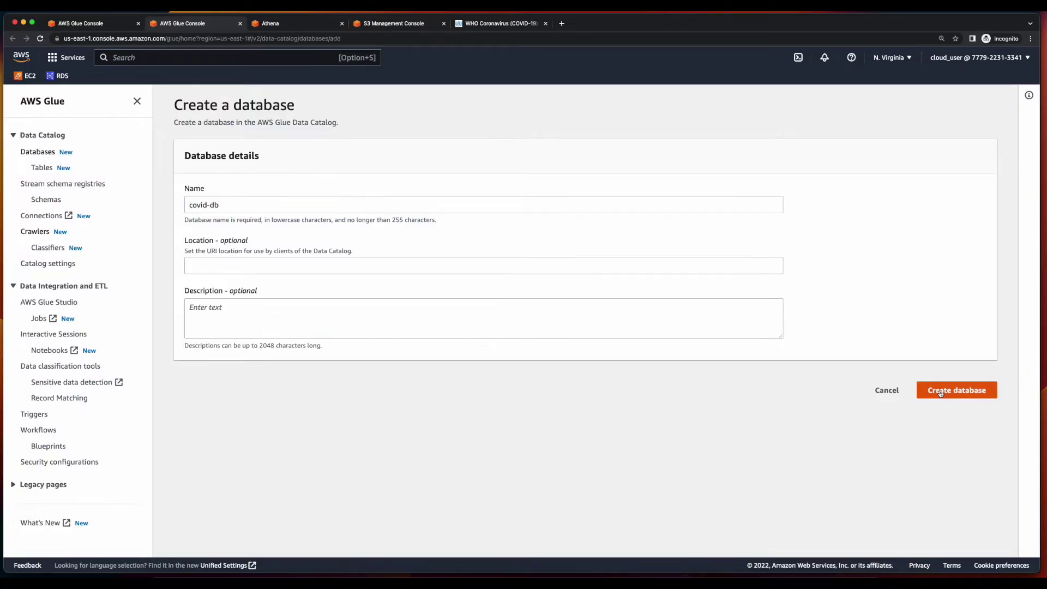
Return to the crawler setup and set covid-db as its target database, continuing to the review.
key(ctrl+shift+Tab)
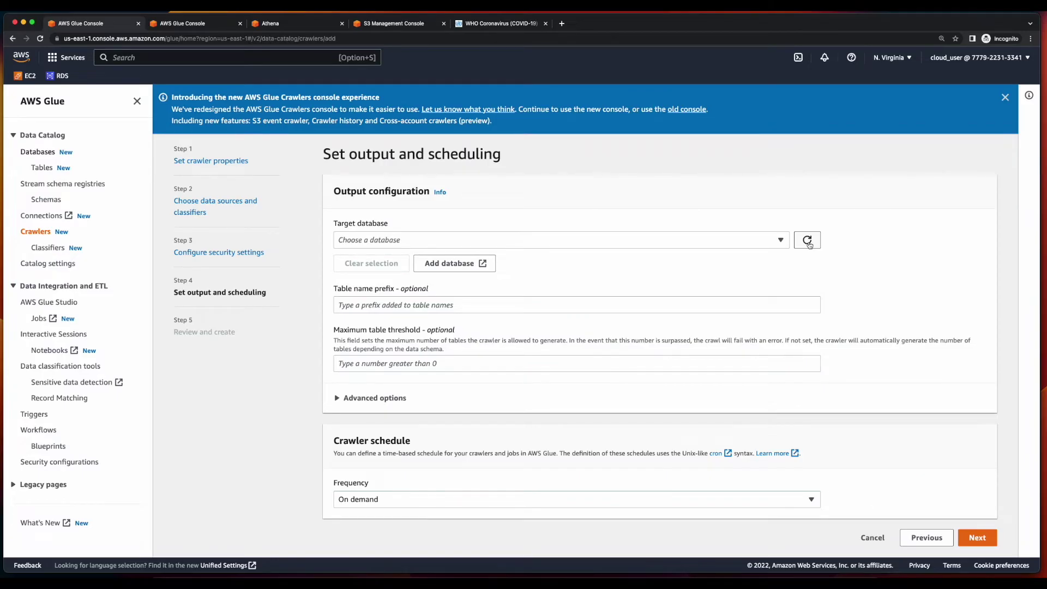
click(781, 240)
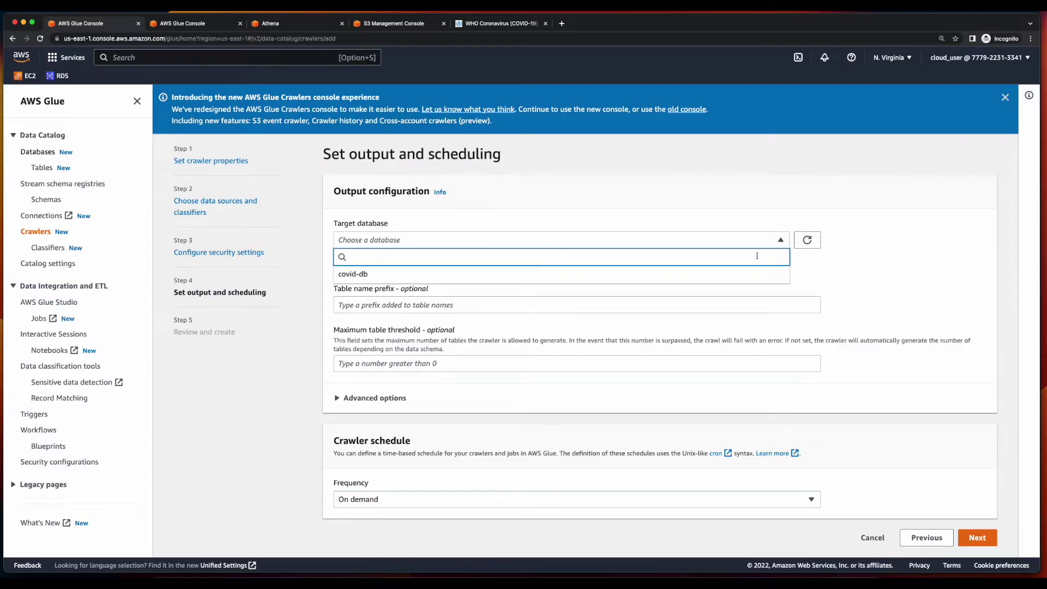
click(756, 277)
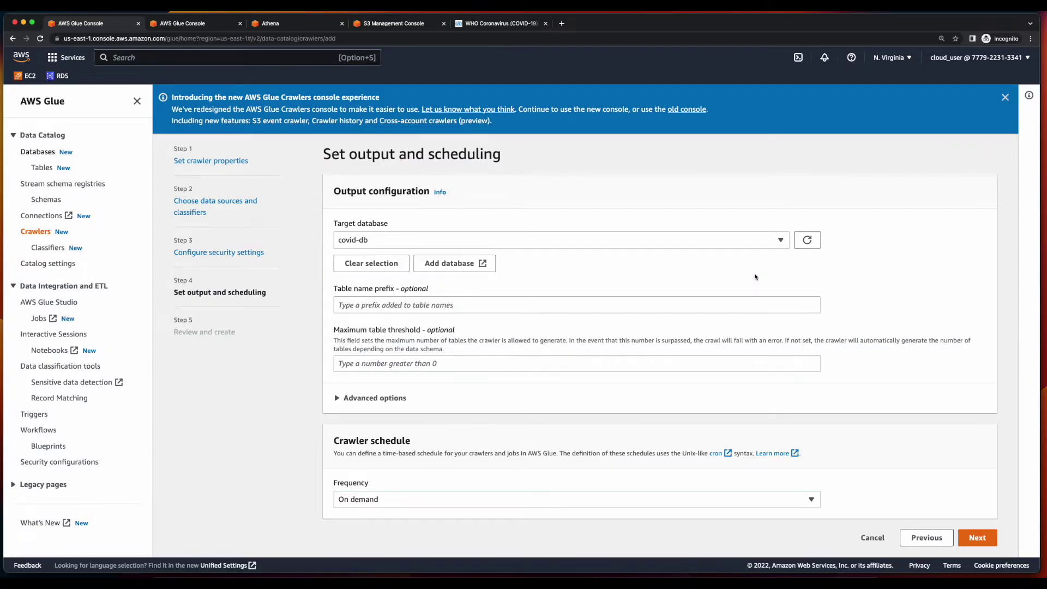
click(978, 538)
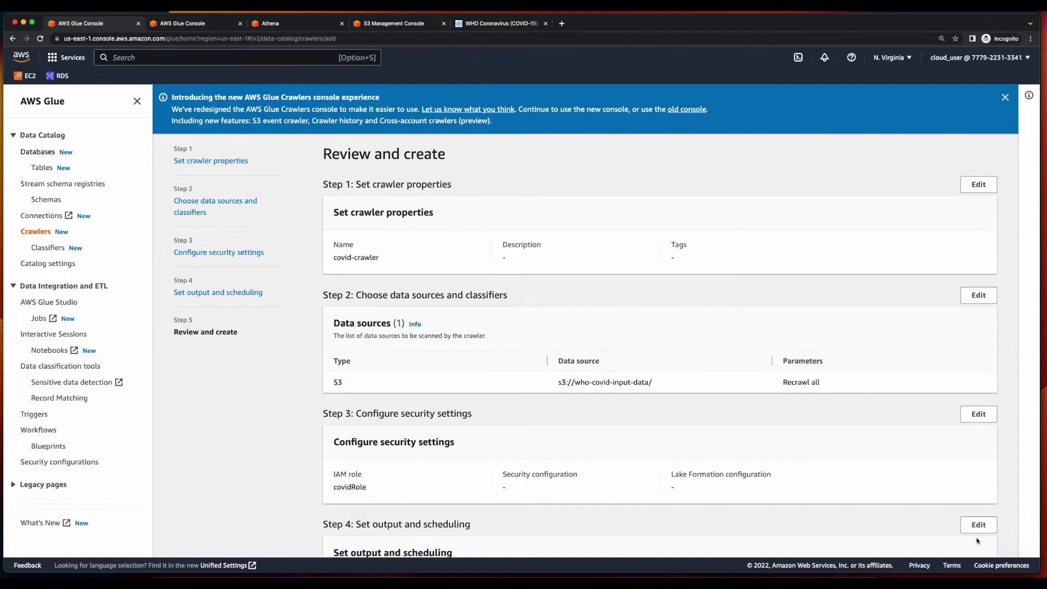
Finish creating covid-crawler from the review page and run it.
scroll(977, 537, down, 3)
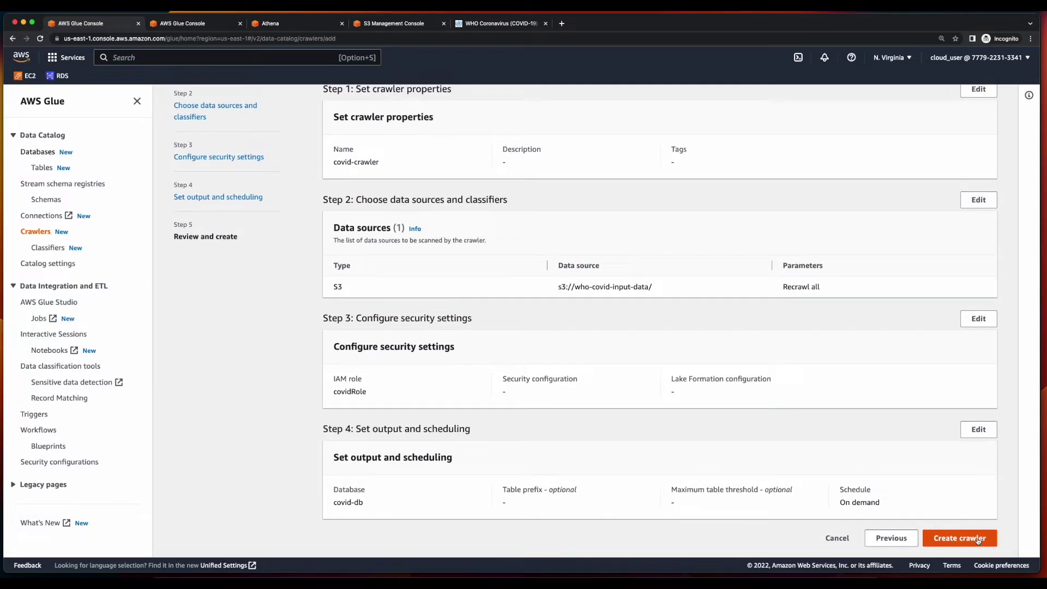
click(978, 539)
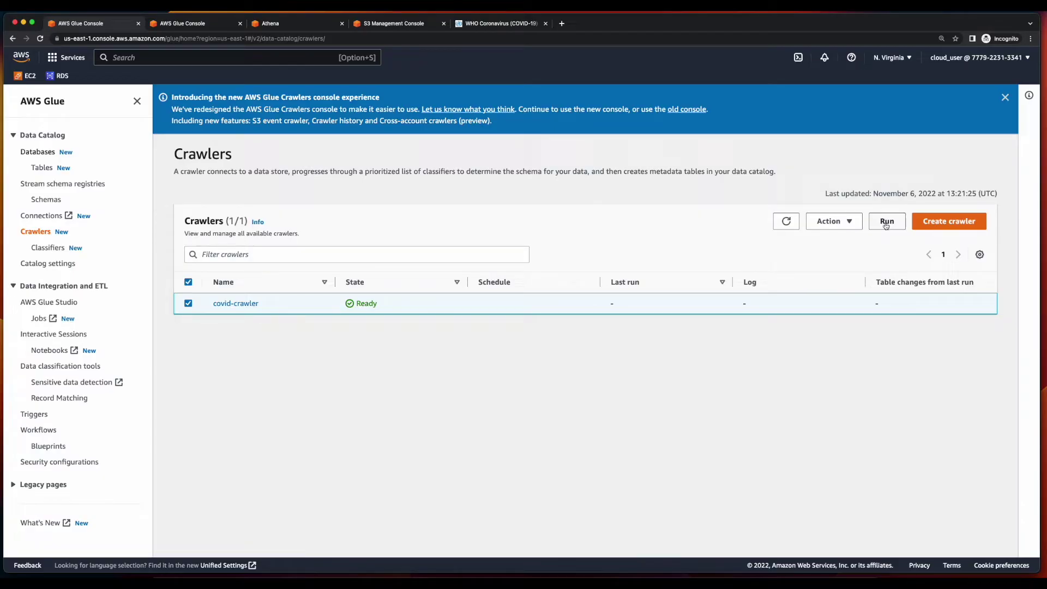
click(885, 222)
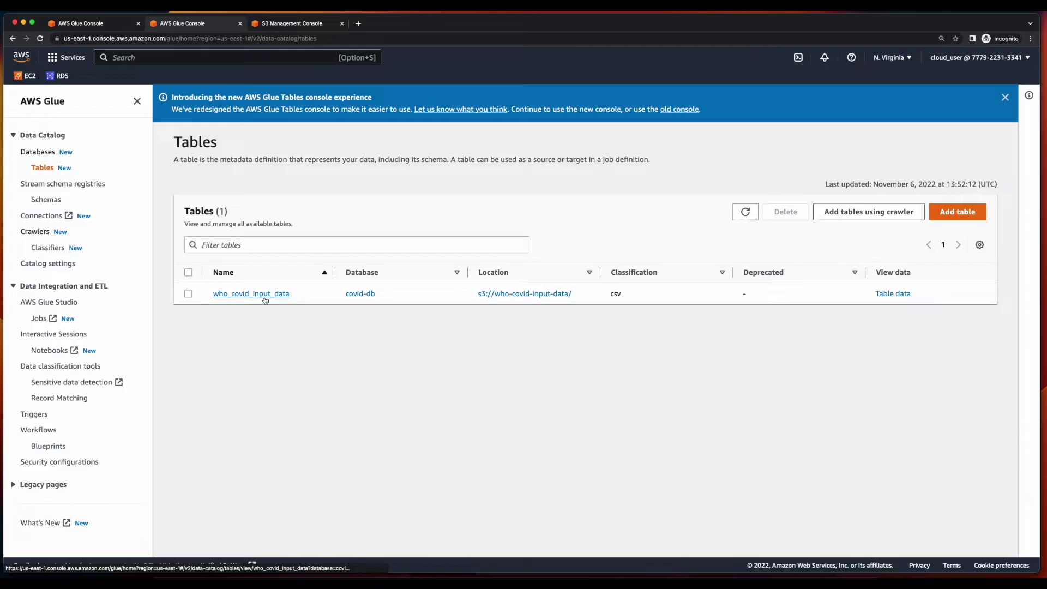
Open the who_covid_input_data table in the Glue Data Catalog and examine its details and schema columns.
click(267, 298)
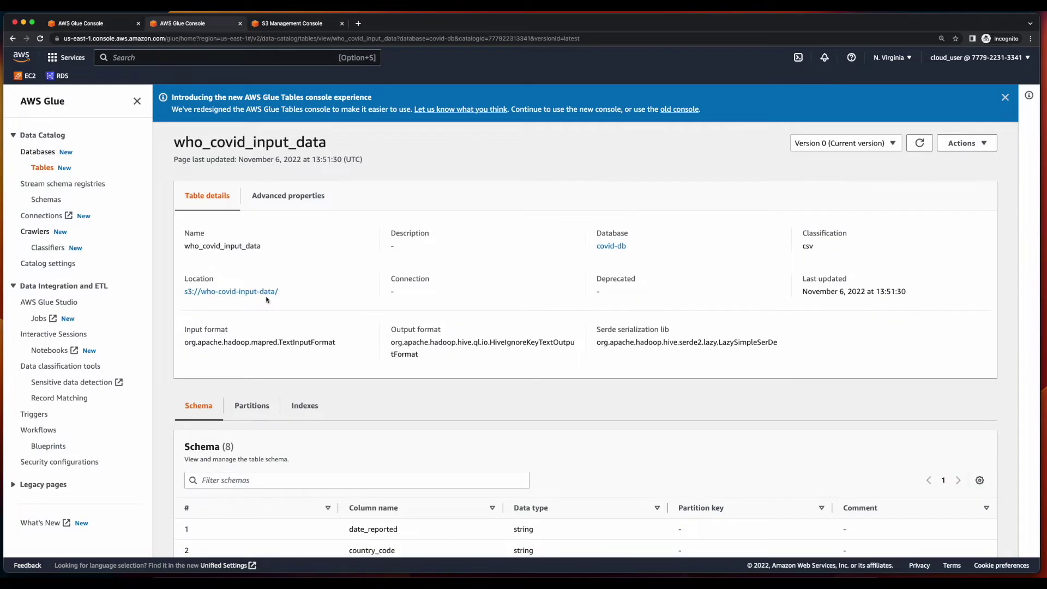
scroll(266, 299, down, 5)
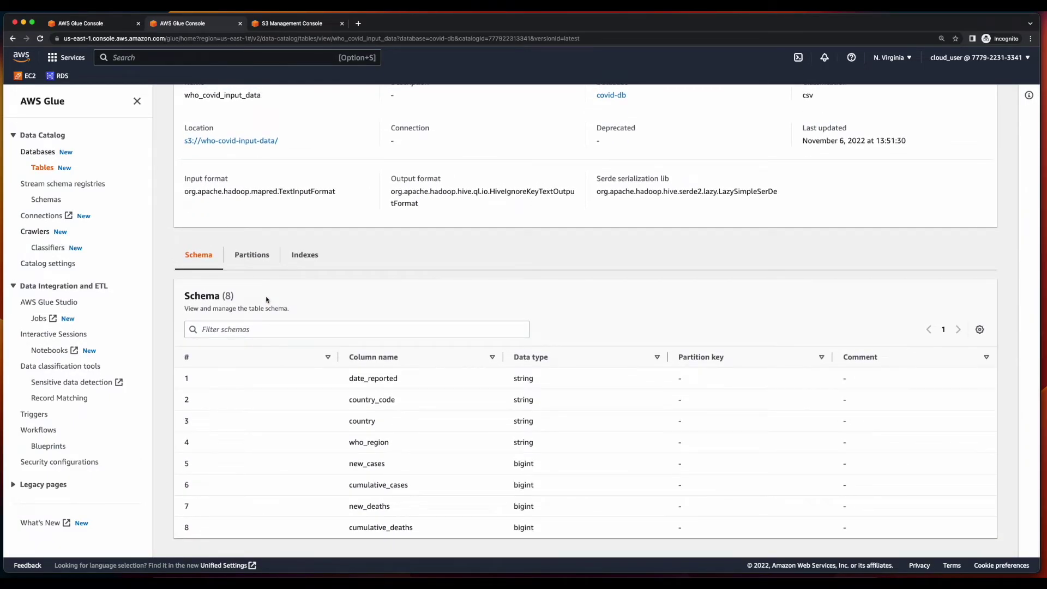
scroll(267, 299, up, 3)
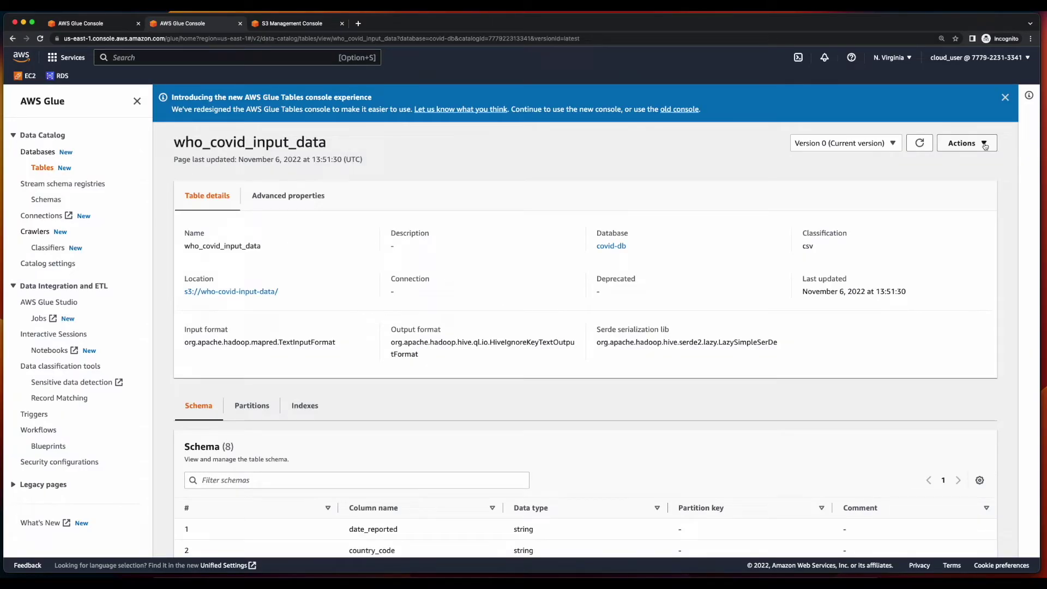
View the who_covid_input_data table's data in Athena and review the preview query and its result rows.
click(985, 145)
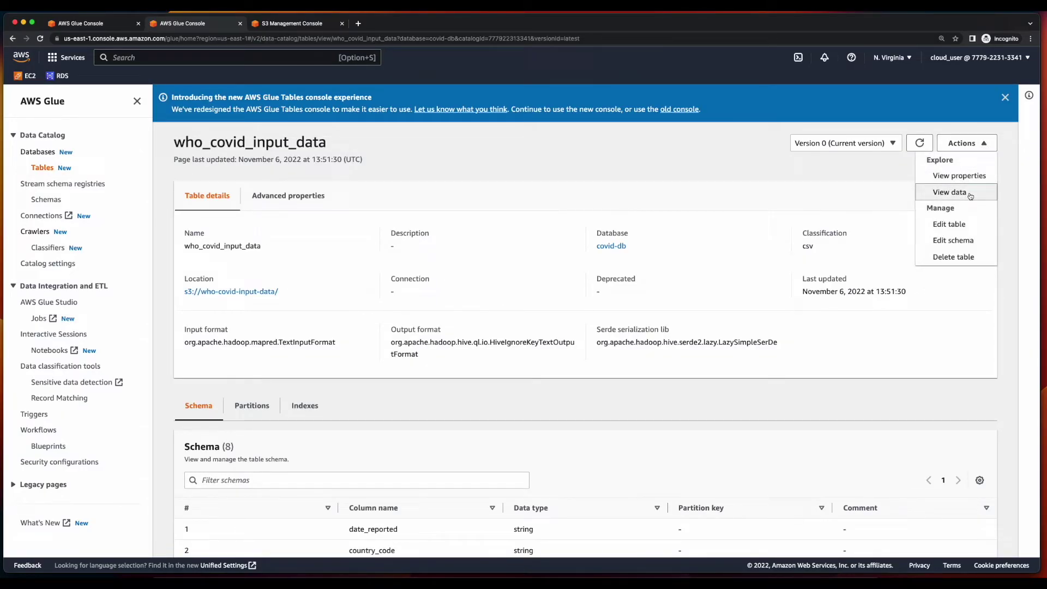
click(971, 194)
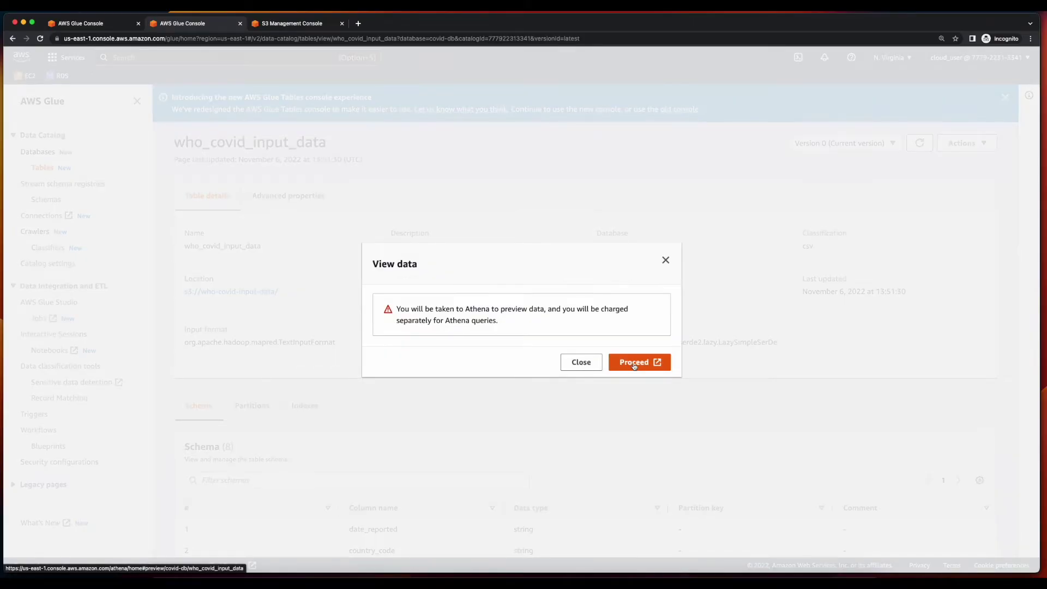
click(634, 363)
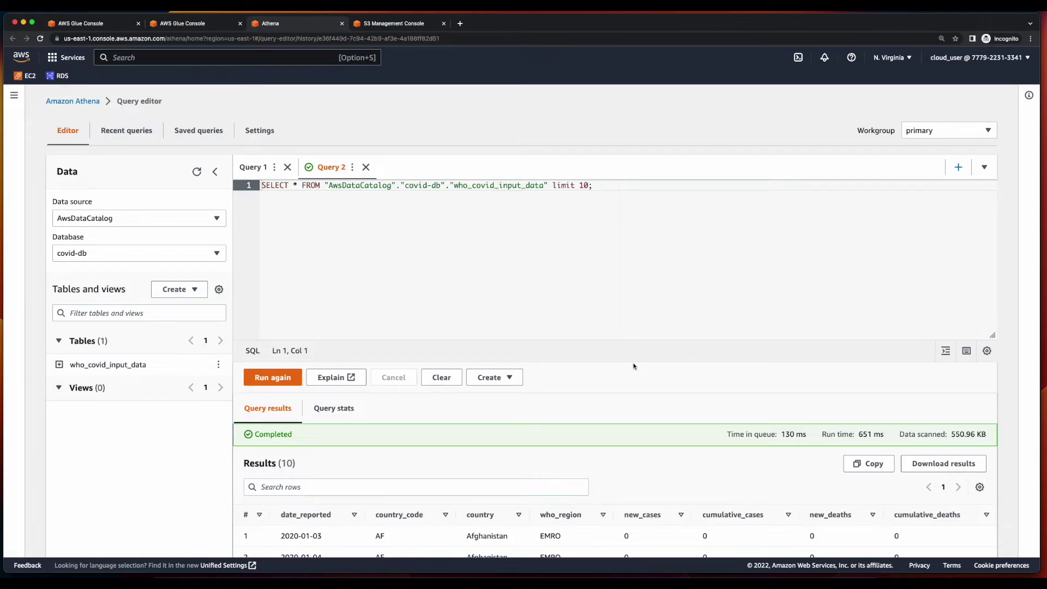
drag(605, 185, 251, 184)
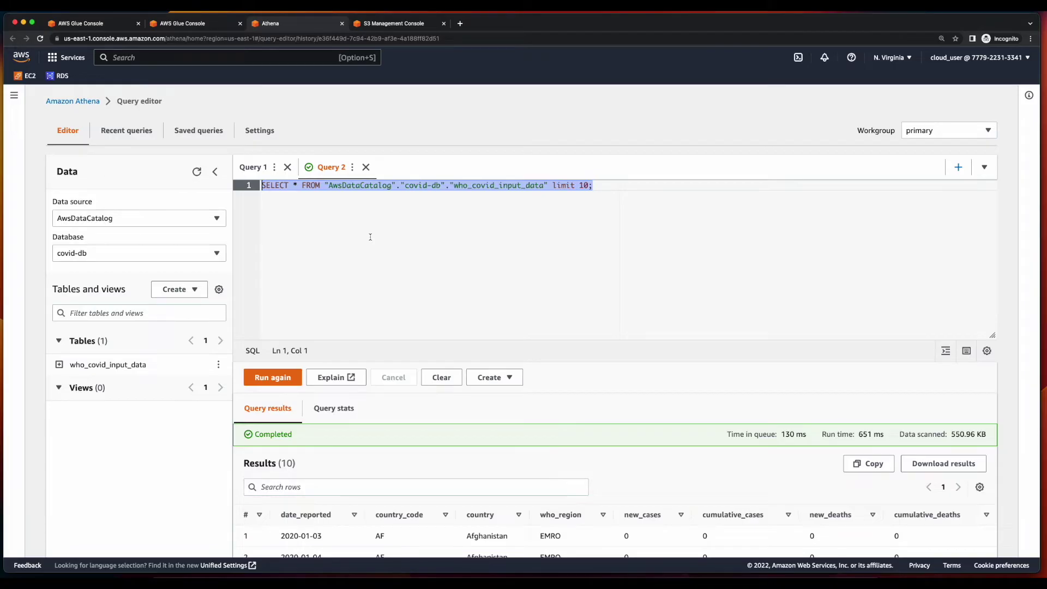
scroll(371, 237, down, 5)
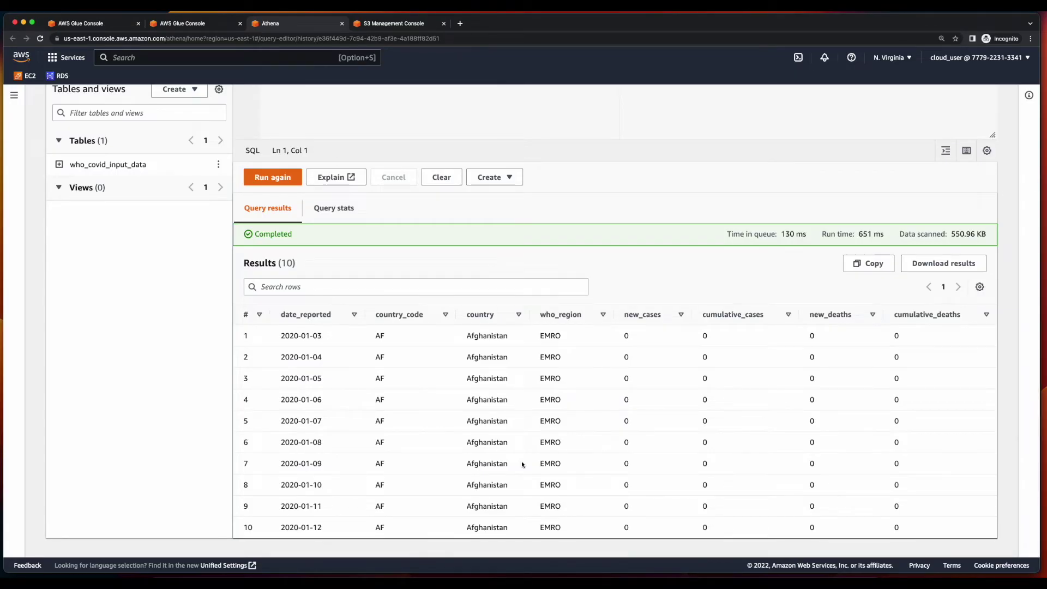
scroll(522, 460, up, 5)
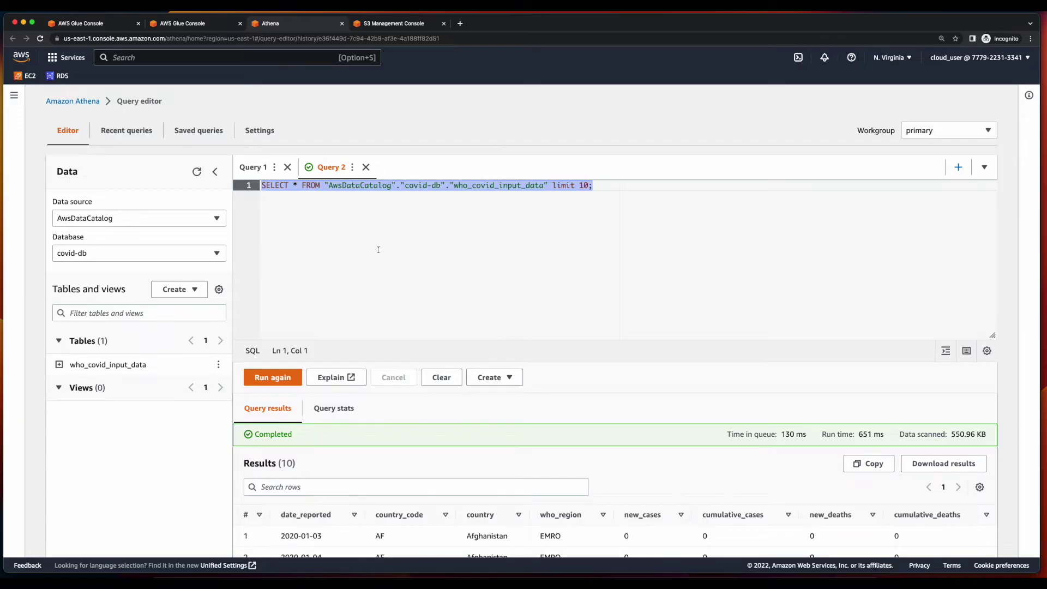
Open Athena's query result settings for editing and check the S3 location where query results are saved.
click(268, 134)
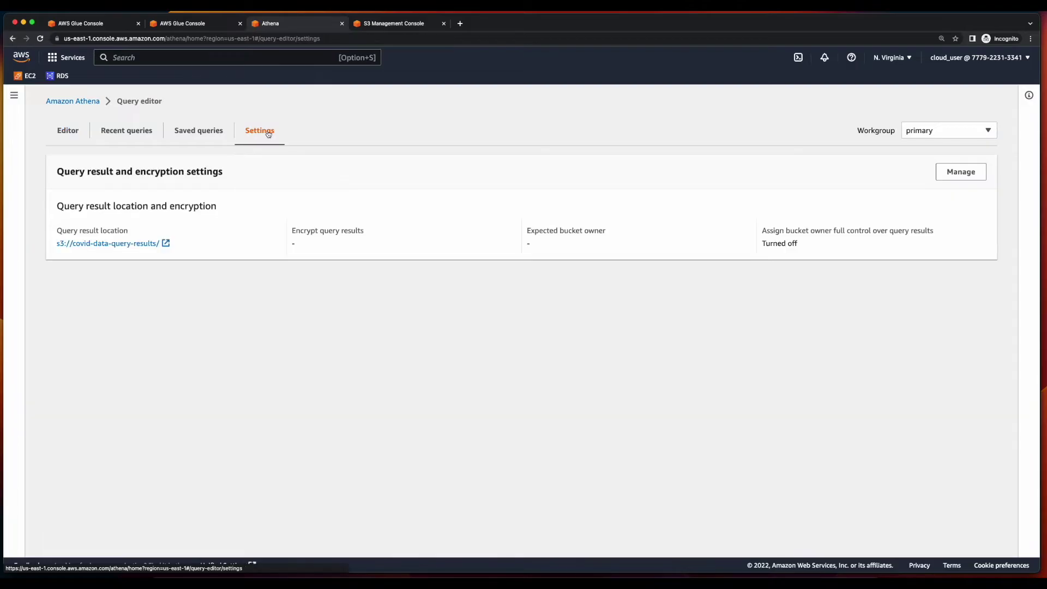
click(974, 173)
triple_click(135, 208)
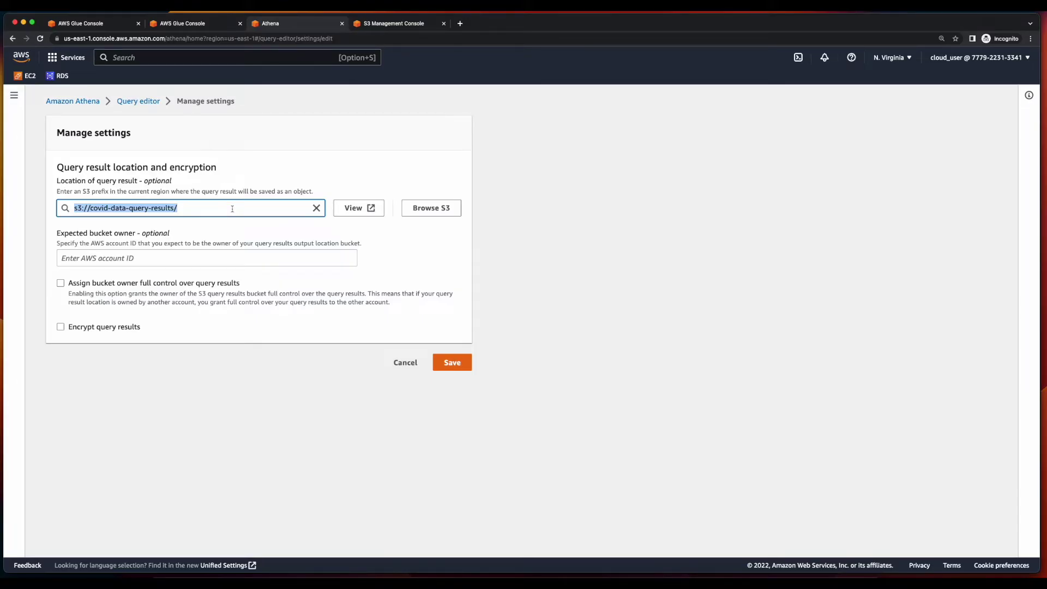
Open the covid-data-query-results bucket in the S3 console and browse to the Unsaved/2022/11/06 folder.
key(ctrl+Tab)
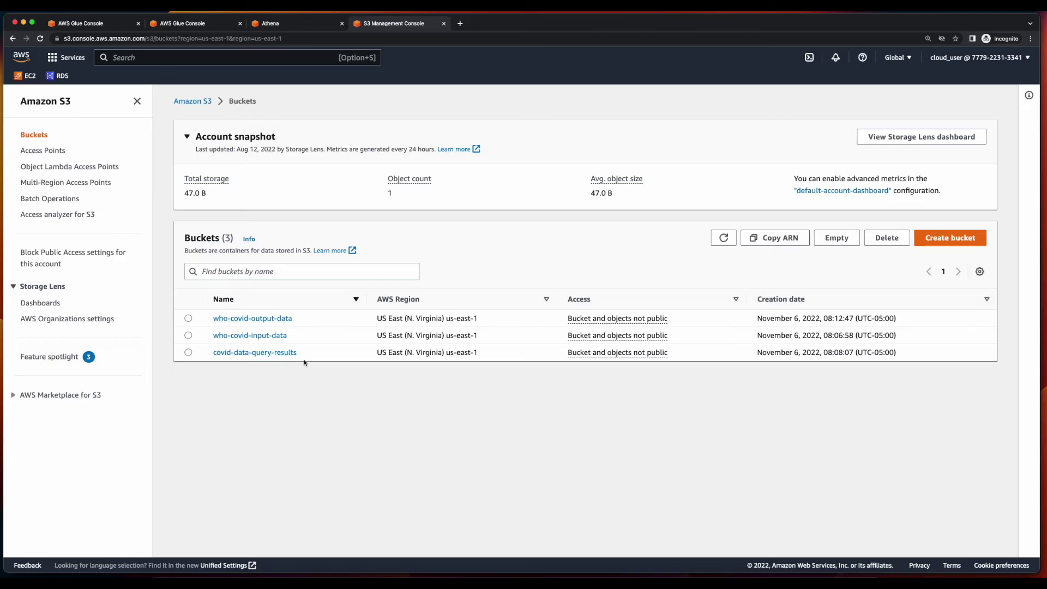
click(277, 353)
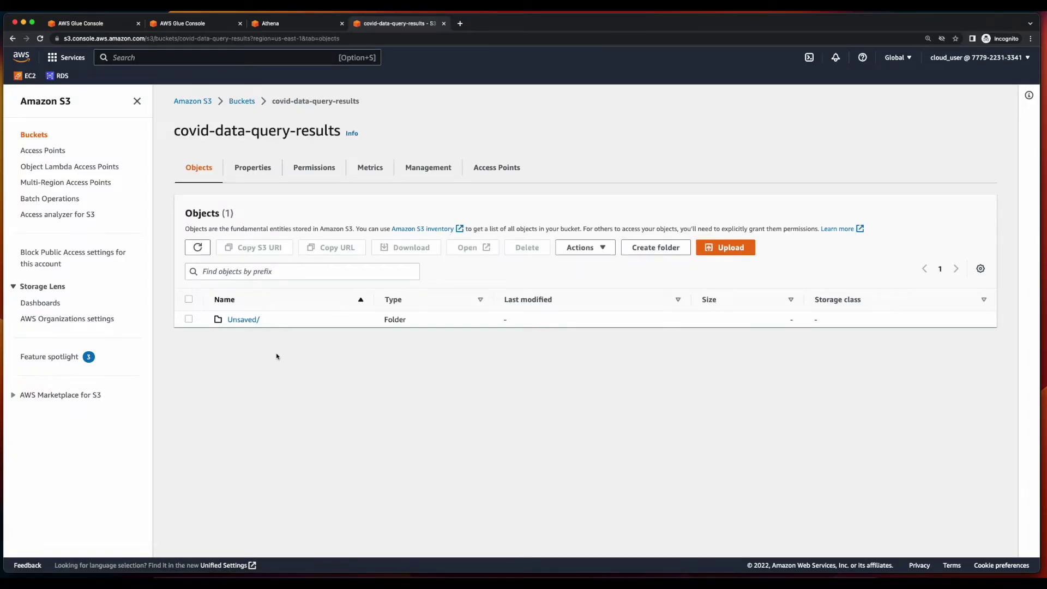
click(240, 320)
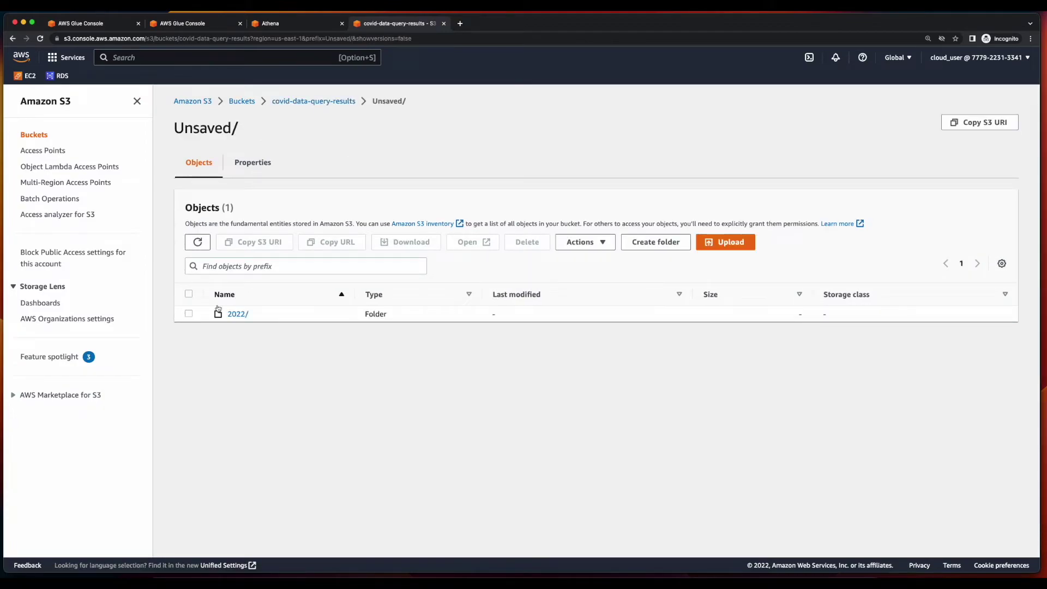
click(239, 315)
click(235, 315)
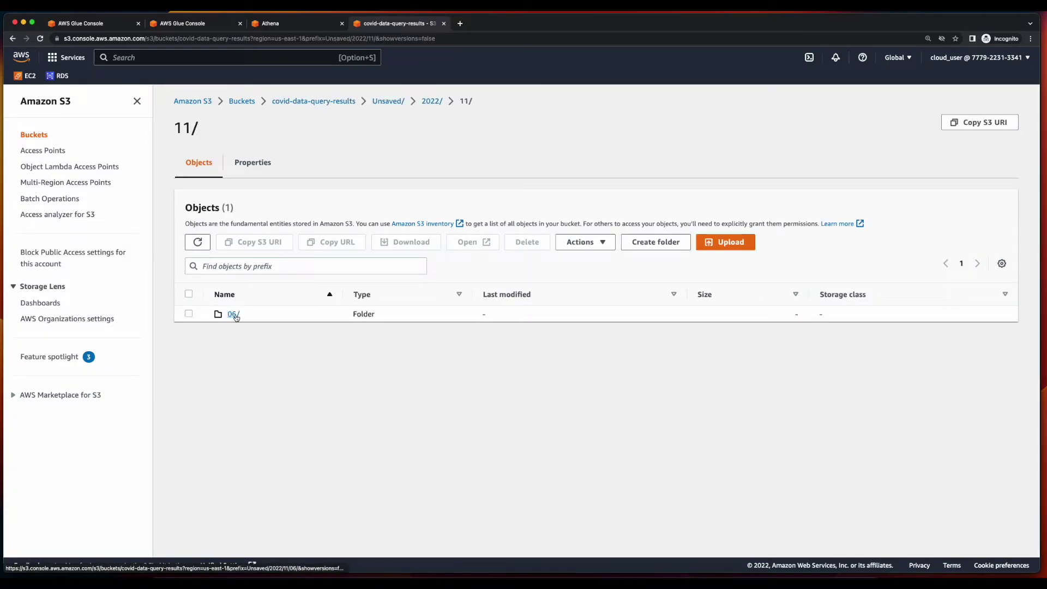
click(234, 315)
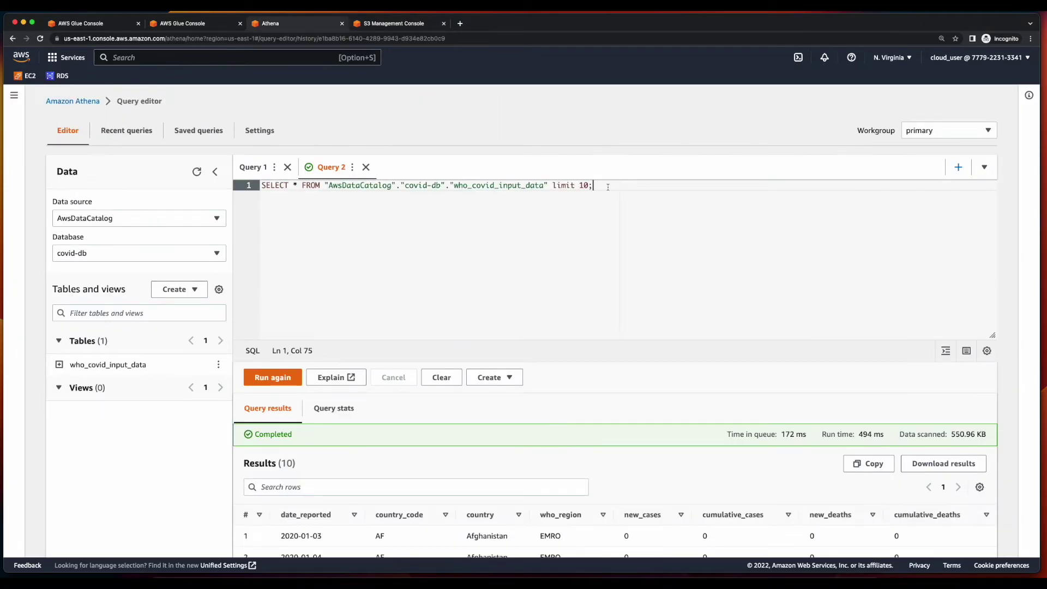
Replace the Athena query with one returning who_covid_input_data rows where new_cases > 0 and new_deaths > 0, run it and review the results.
drag(608, 187, 259, 187)
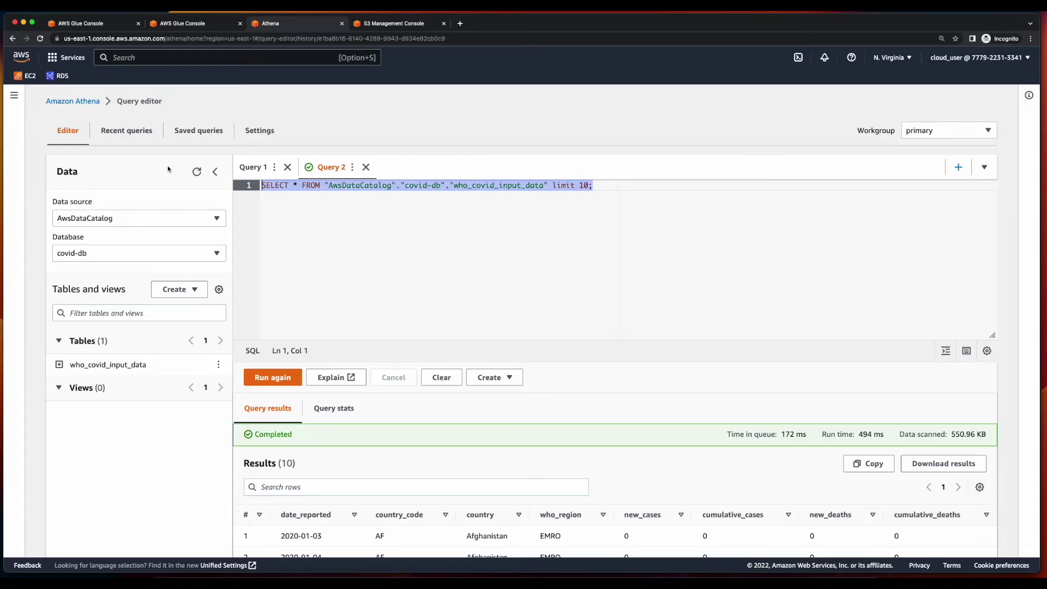
text(SELECT * FROM "AwsDataCatalog"."covid-db"."who_covid_input_data" WHERE new_cases > 0 AND new_deaths > 0;)
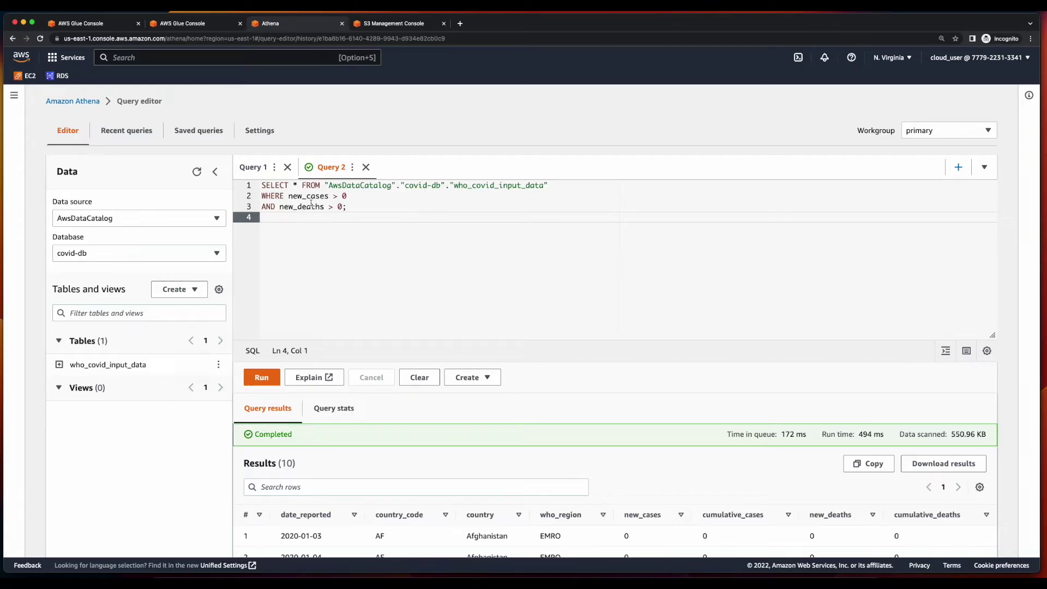
mouse_move(288, 196)
mouse_down()
mouse_move(329, 197)
mouse_move(289, 207)
mouse_up()
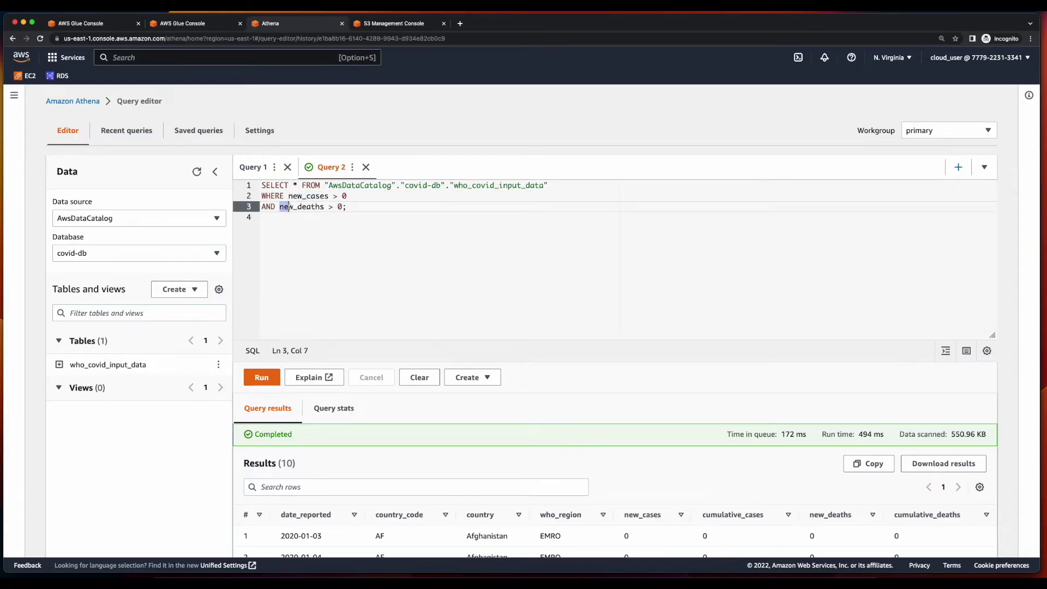
click(366, 209)
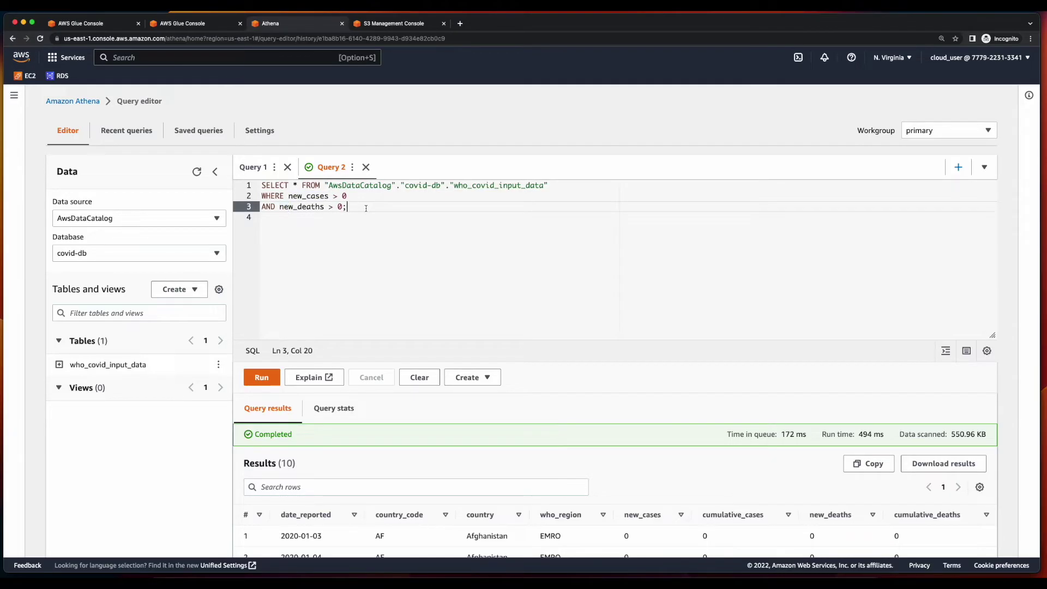
click(269, 380)
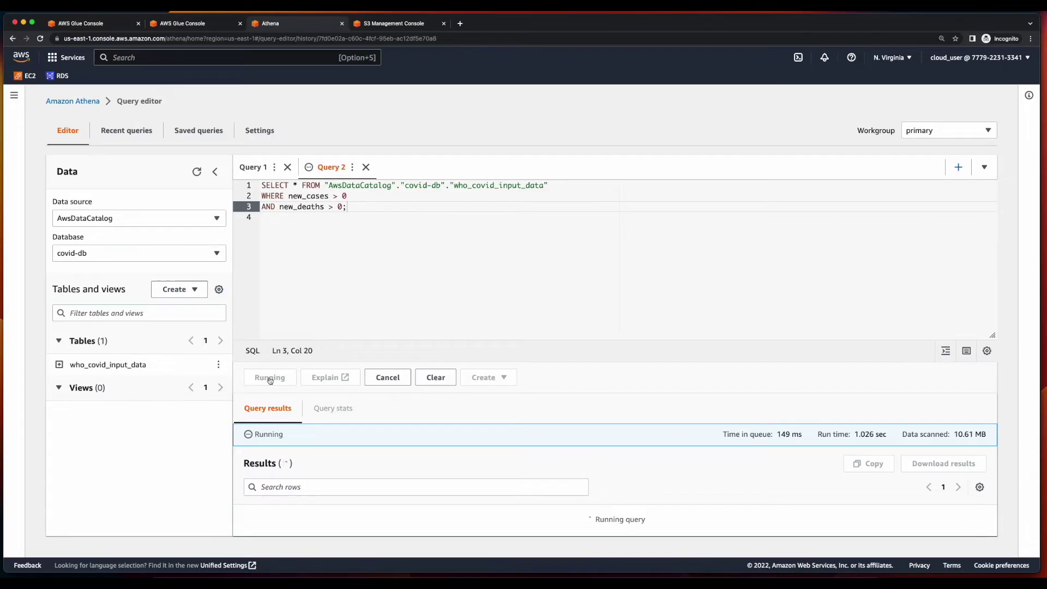
scroll(730, 378, down, 5)
scroll(730, 380, down, 1)
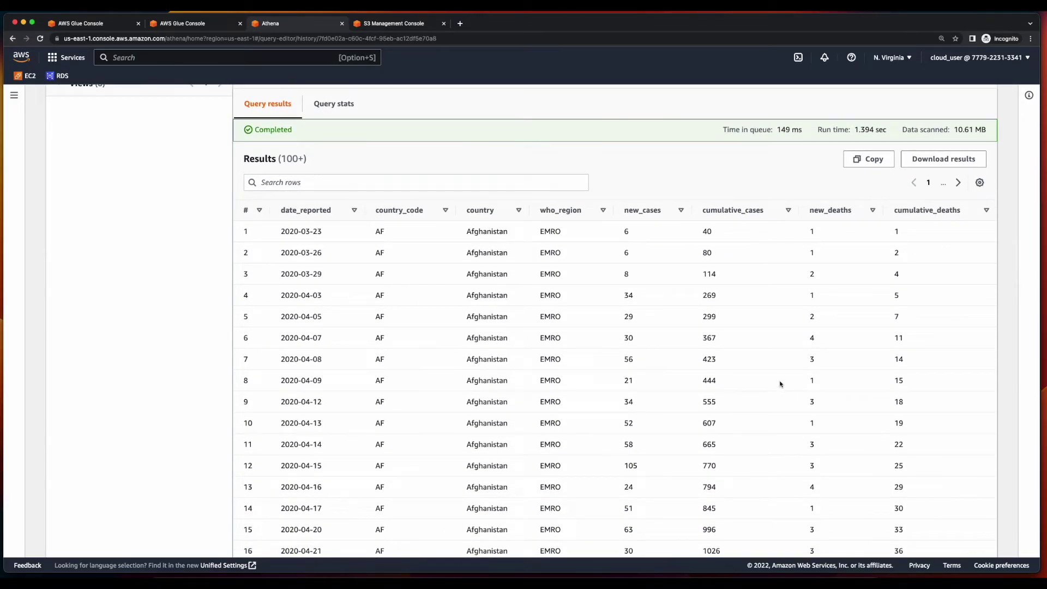
Download the filtered query results as a CSV file, open it in a spreadsheet and look through its rows.
click(951, 162)
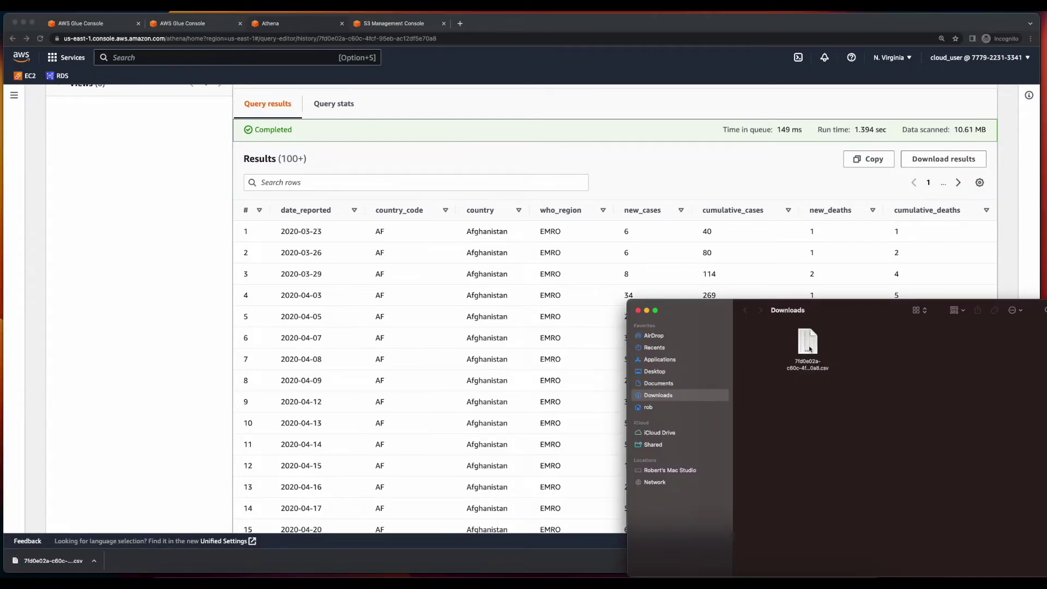
double_click(809, 344)
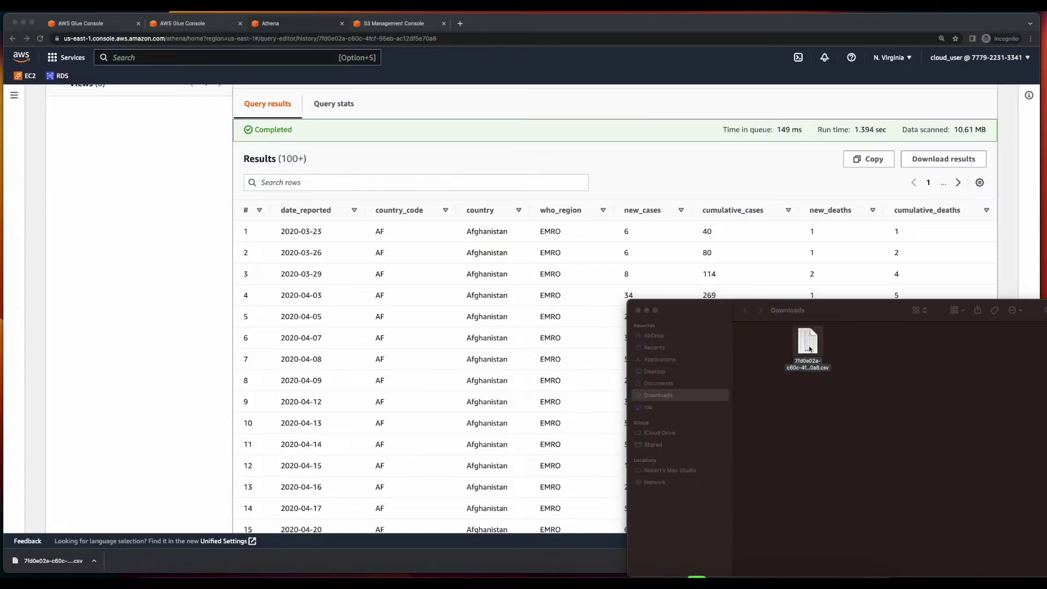
scroll(639, 199, down, 10)
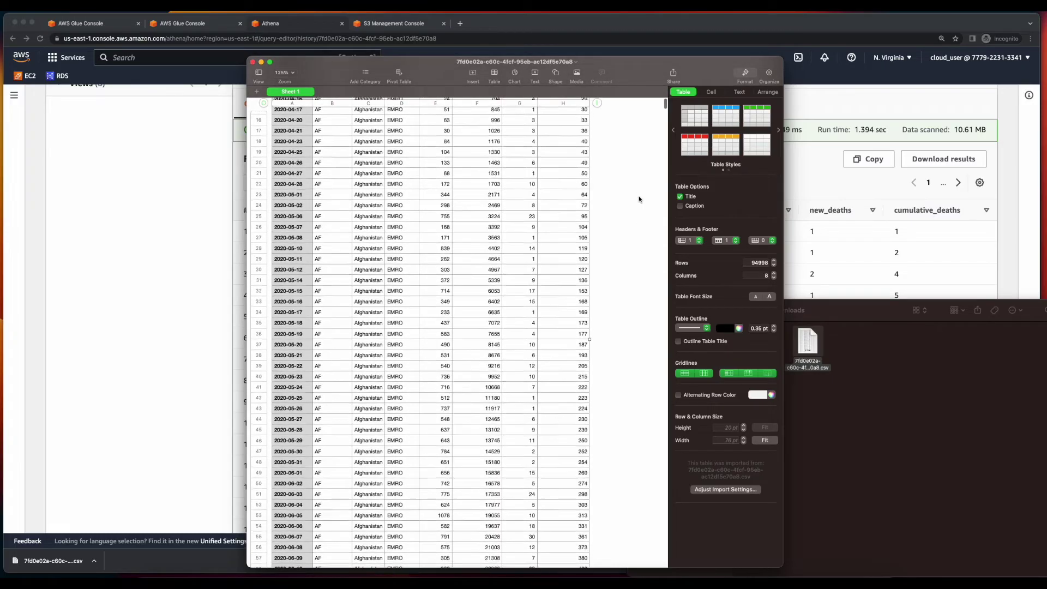
scroll(639, 200, up, 10)
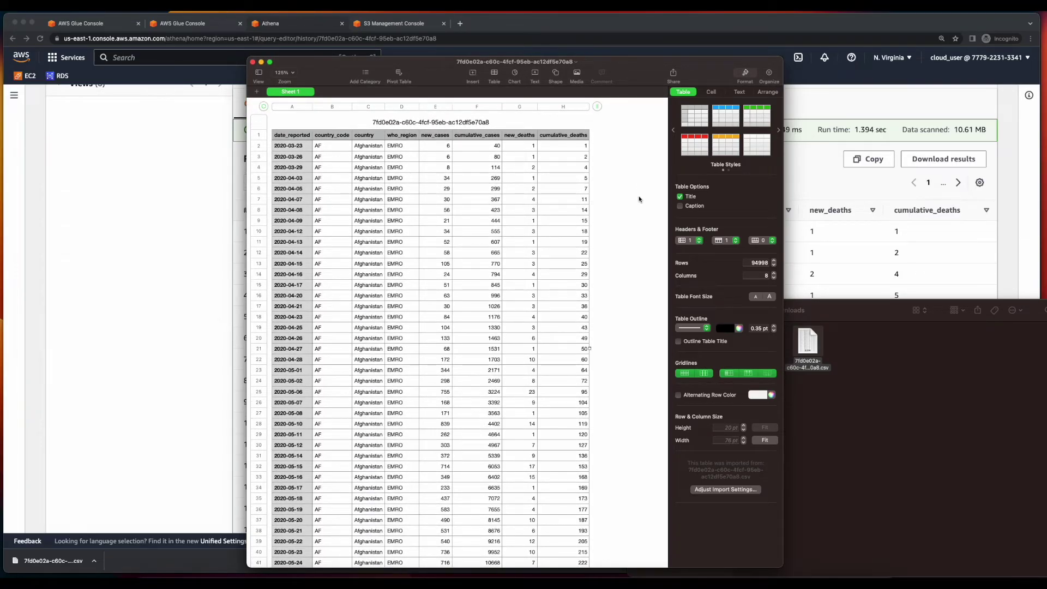
Return to Athena, run the SELECT query on who_covid_input_data with limit 10 and view the result rows.
key(super+Tab)
scroll(607, 138, up, 5)
key(super+a)
key(super+Return)
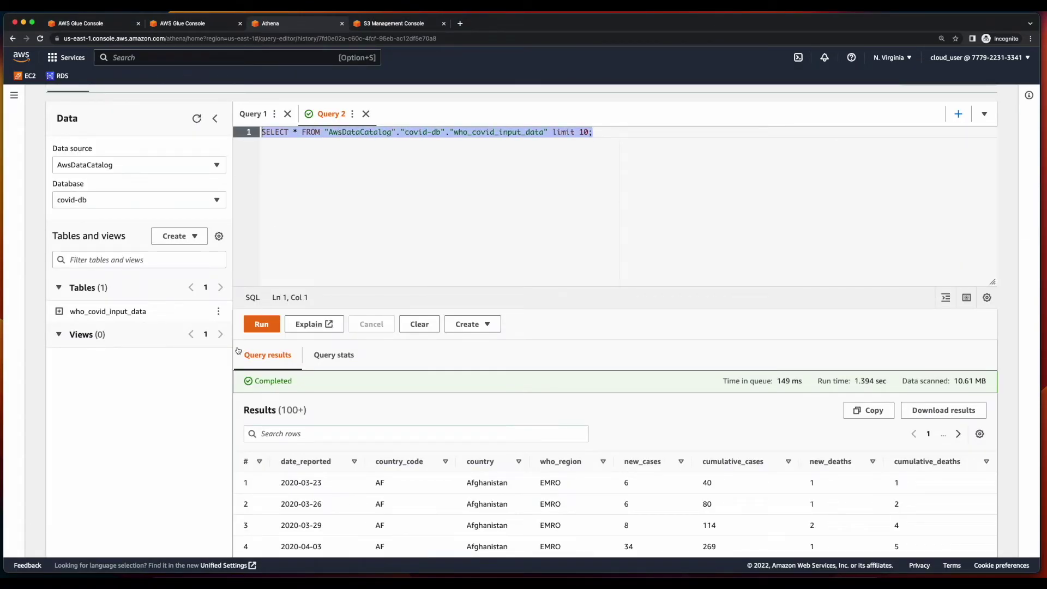
scroll(627, 409, down, 2)
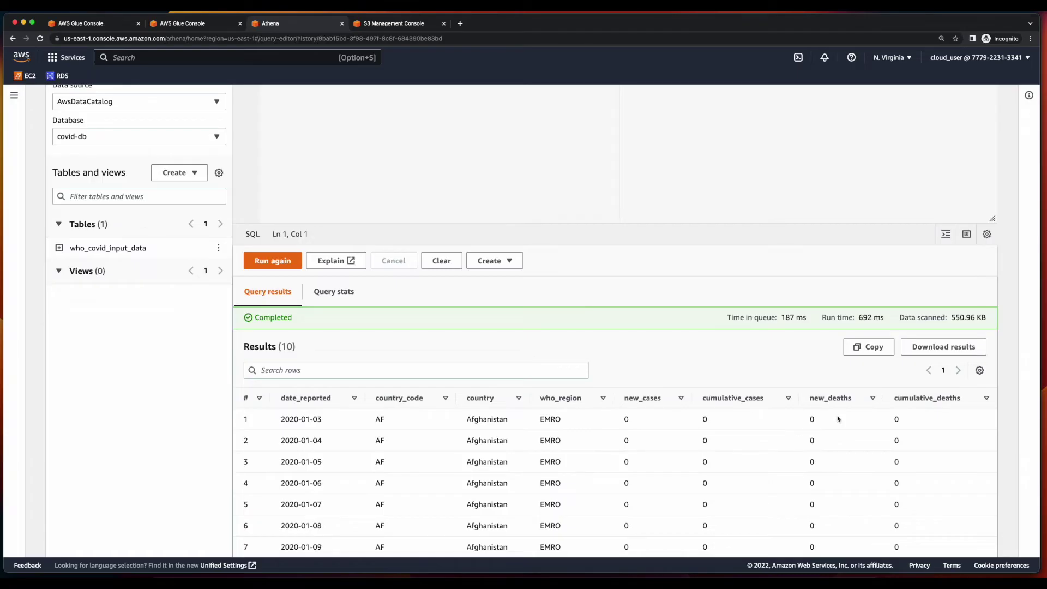
Start a new blank visual job in Glue Studio named covid-job, using the covidRole IAM role.
key(super+1)
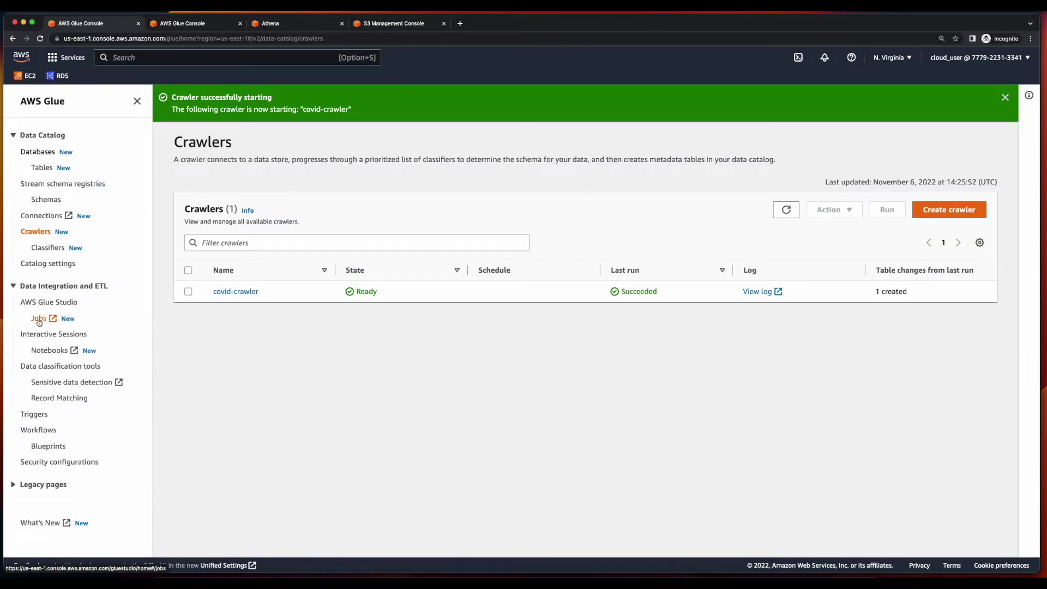
click(38, 319)
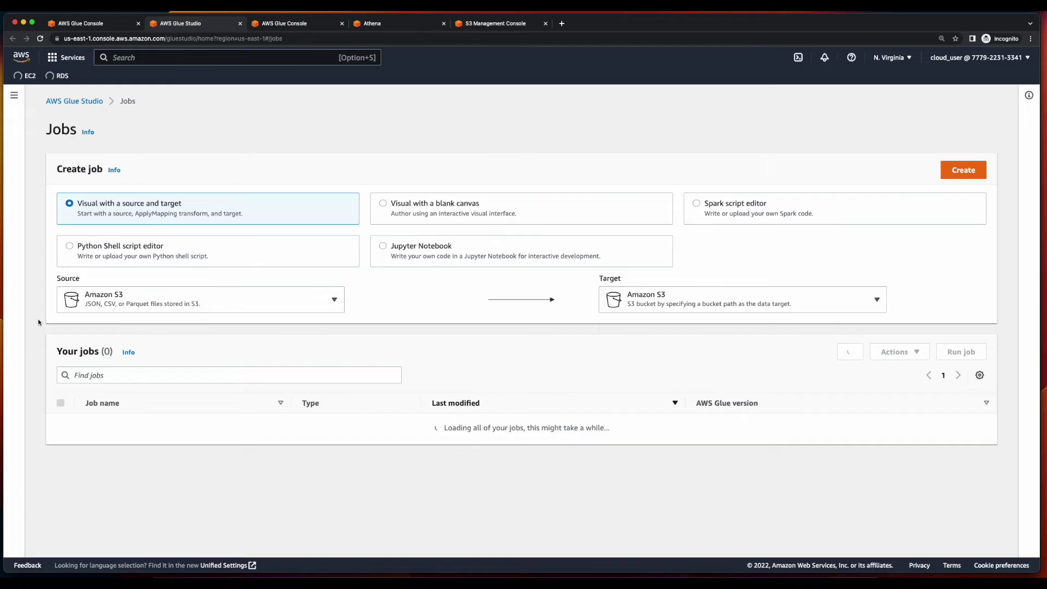
click(562, 476)
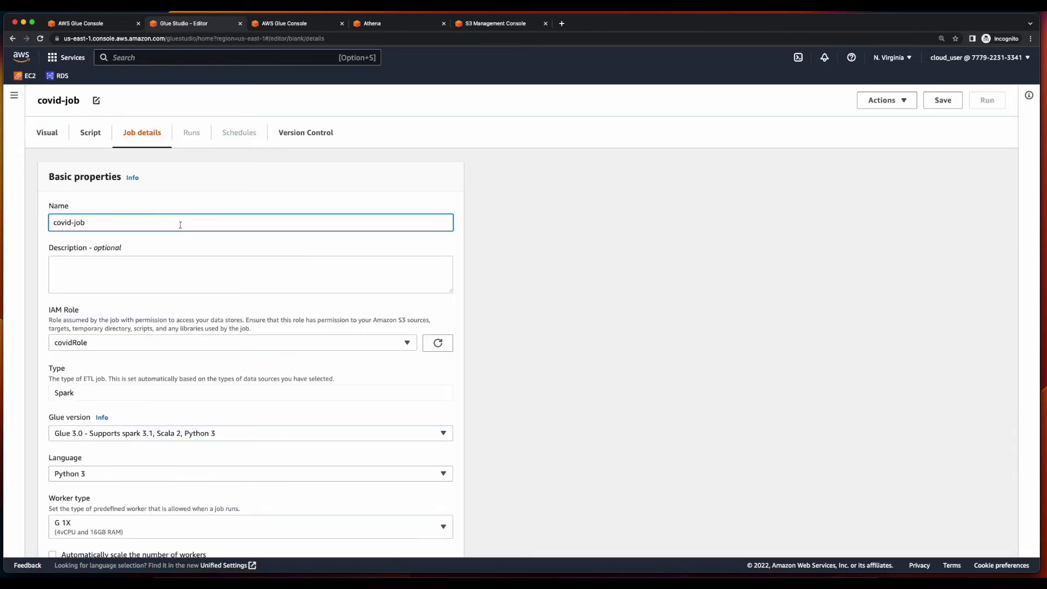
triple_click(180, 225)
click(130, 348)
click(130, 347)
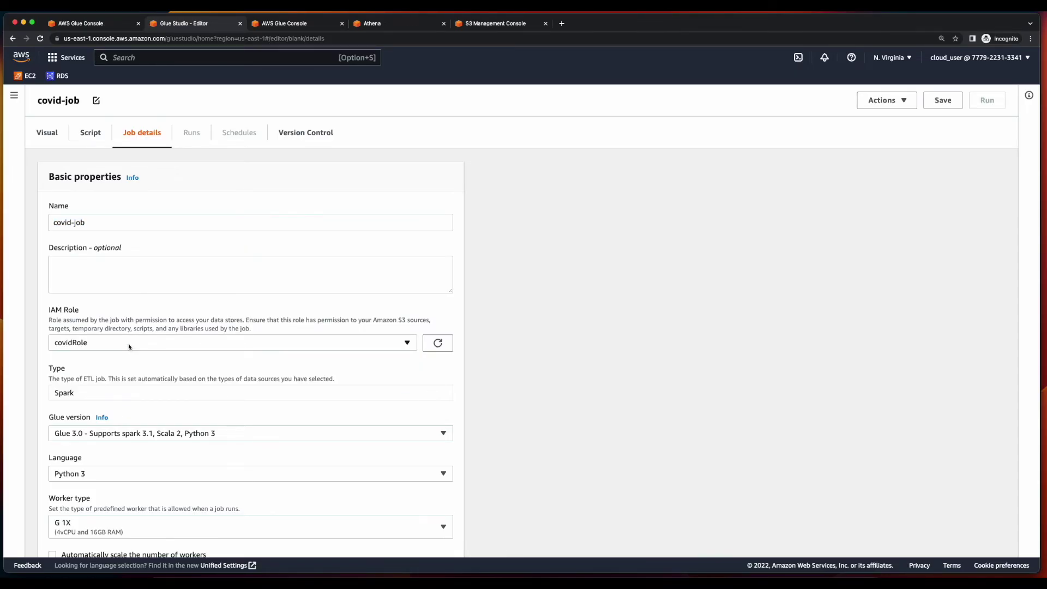
Check the script path in covid-job's advanced properties.
scroll(136, 338, down, 15)
drag(186, 249, 65, 249)
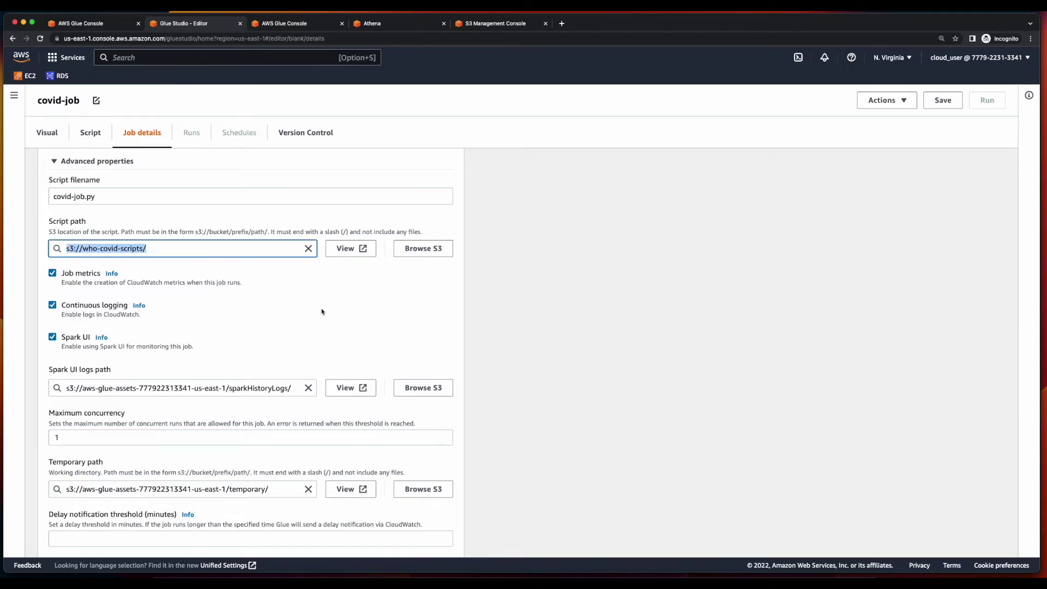
scroll(322, 311, up, 15)
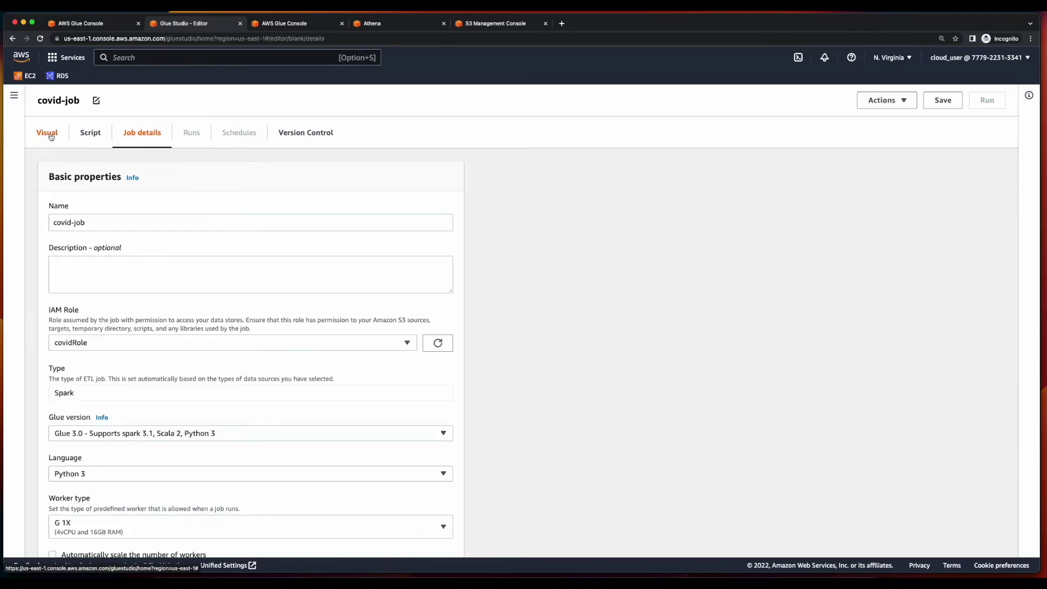
Add an Amazon S3 source node to the job's visual canvas and set its source type to S3 location.
click(51, 136)
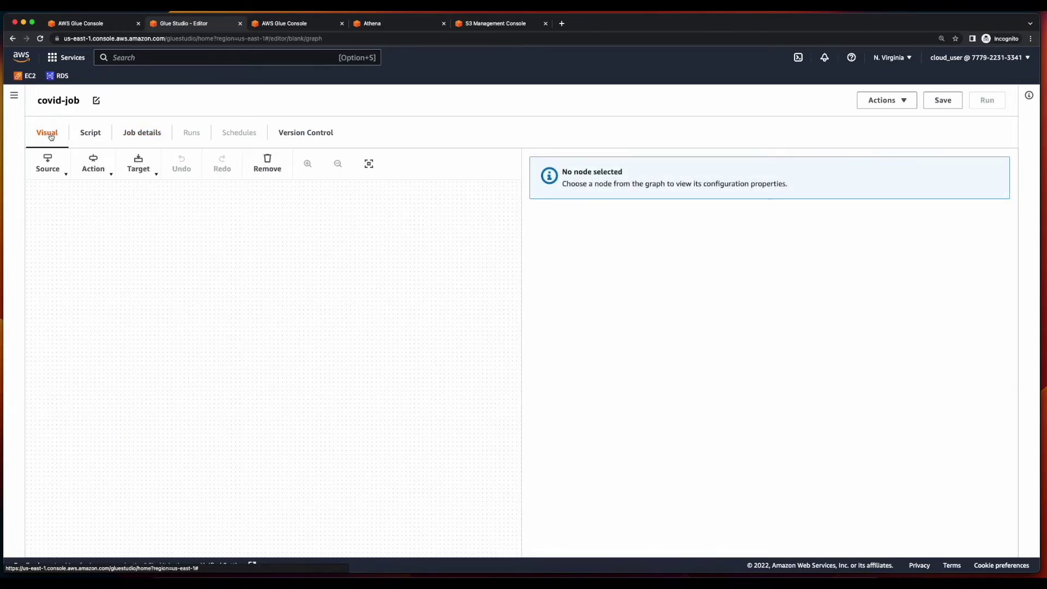
click(50, 168)
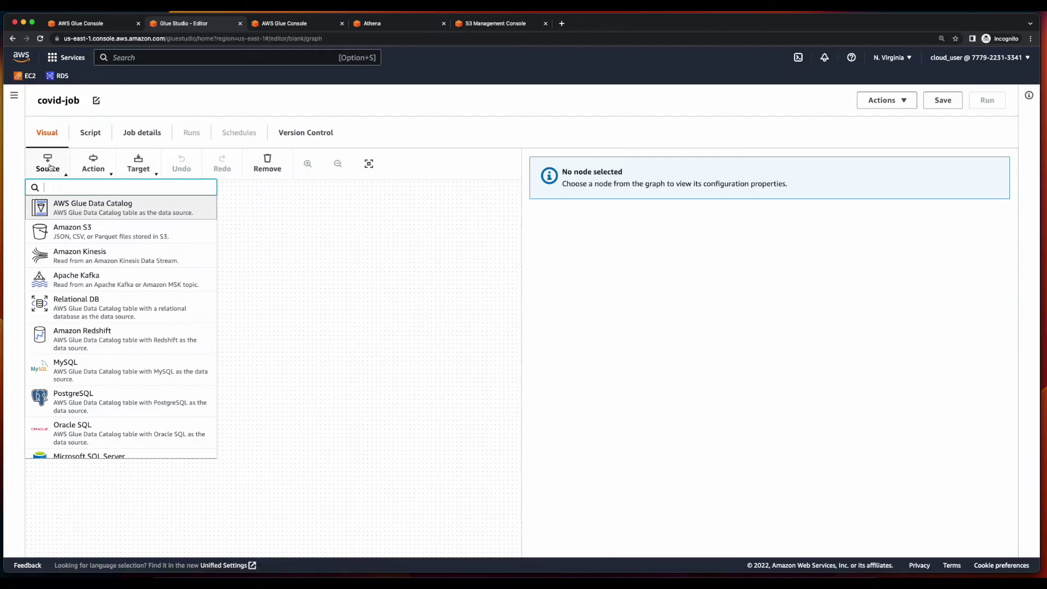
click(174, 235)
click(543, 222)
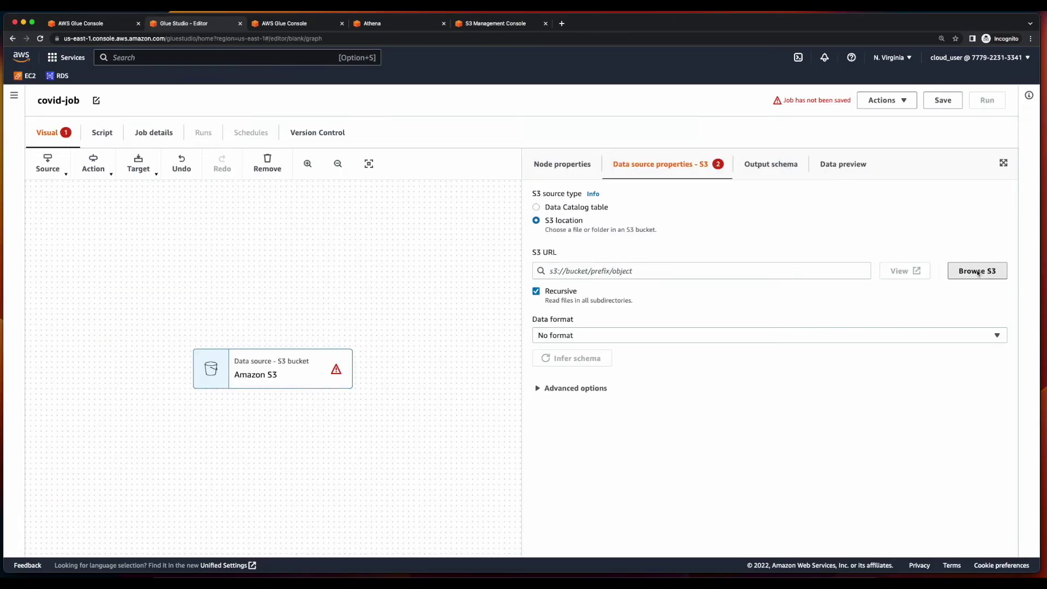
Point the S3 source at the who-covid-input-data bucket, set its data format to CSV and check the delimiter and header options.
click(976, 272)
click(35, 350)
click(999, 429)
click(627, 335)
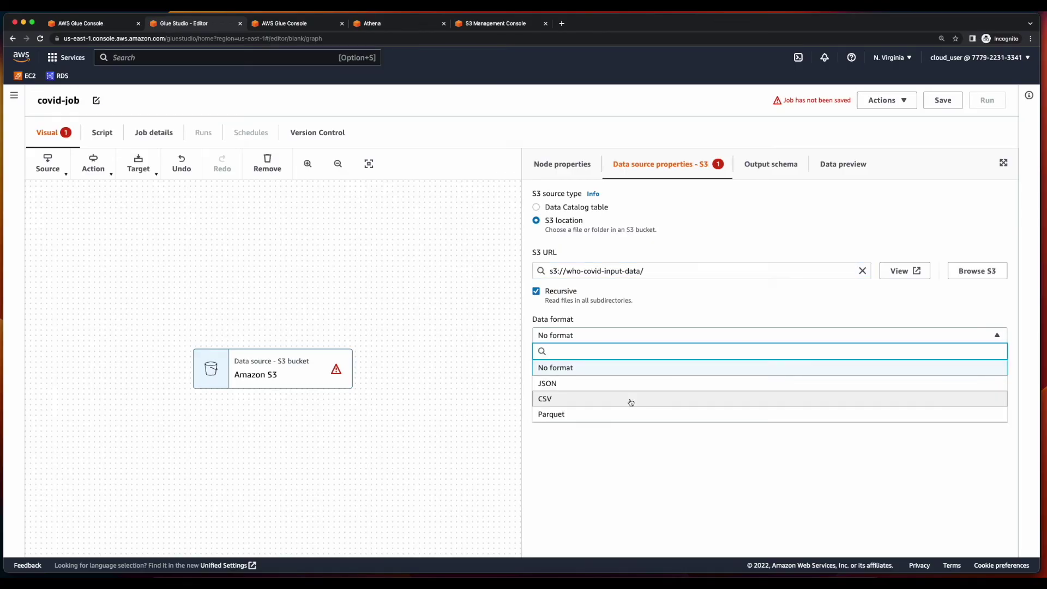
click(634, 403)
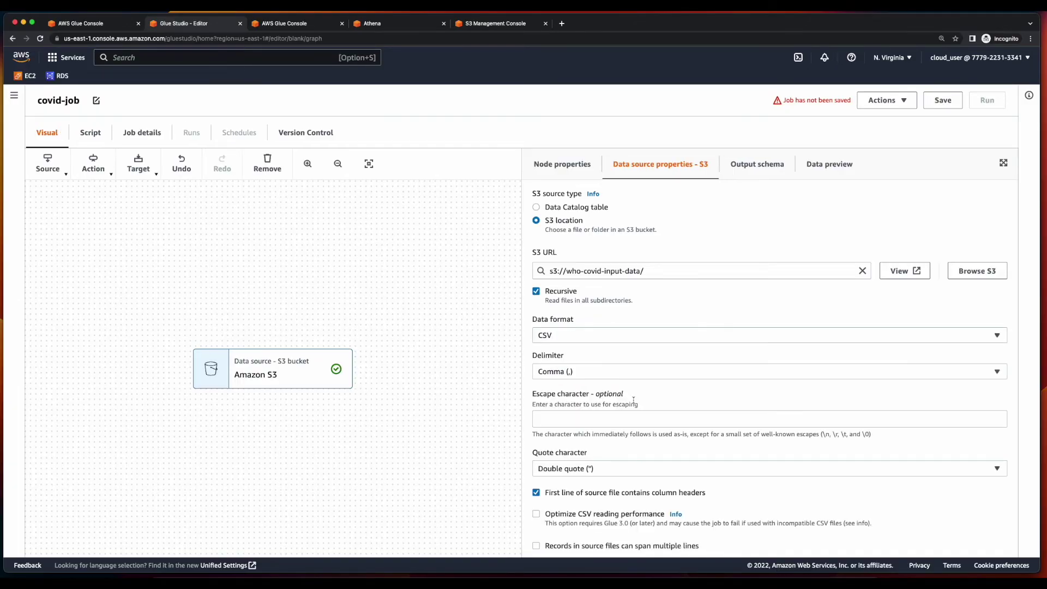
click(624, 373)
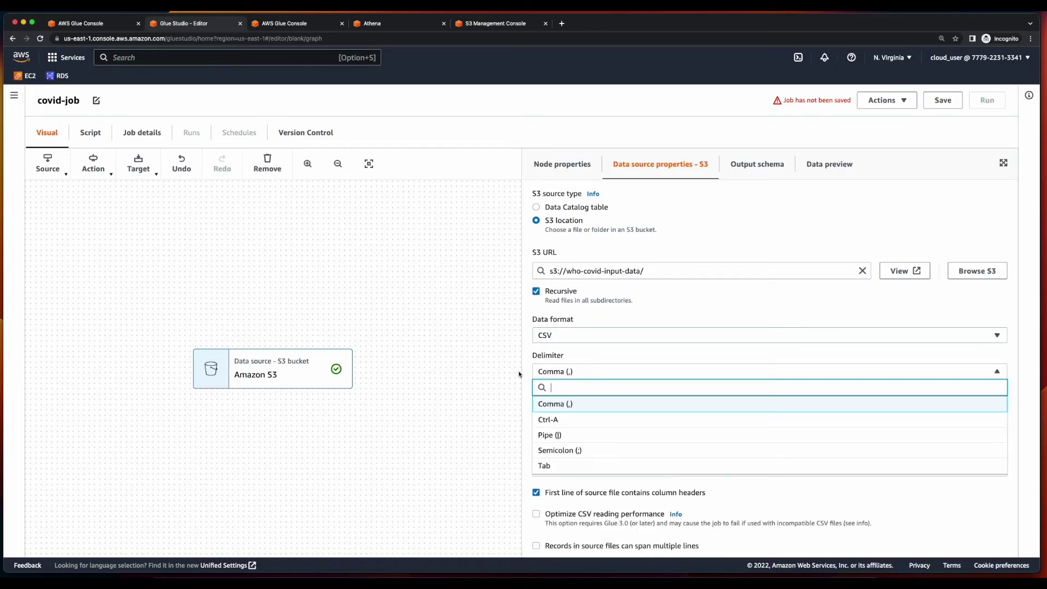
click(519, 374)
scroll(547, 440, down, 2)
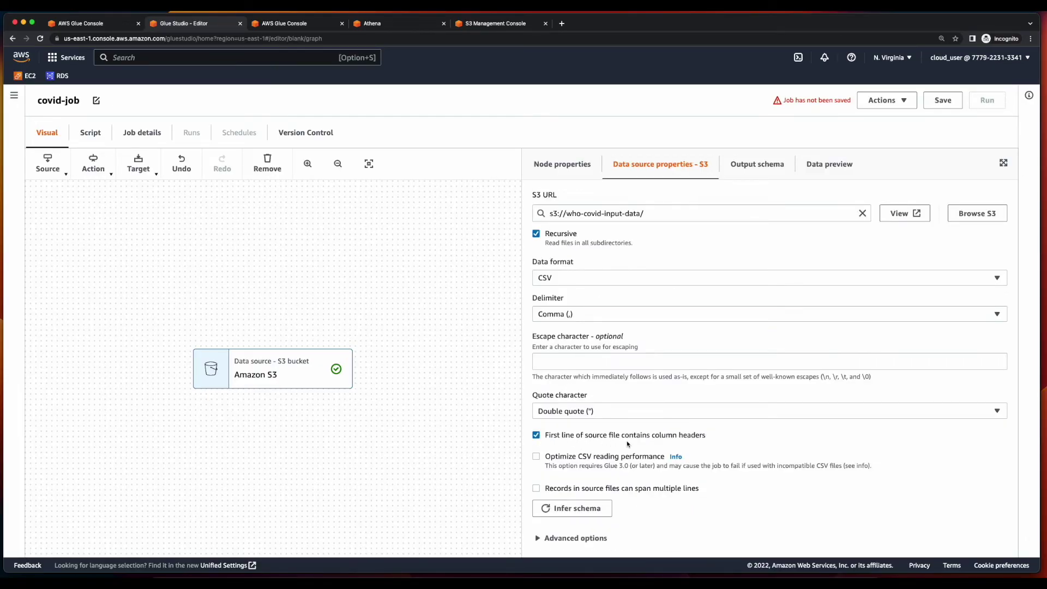
Add a Change Schema (Apply Mapping) transform that drops the Cumulative_cases and Cumulative_deaths fields.
click(94, 166)
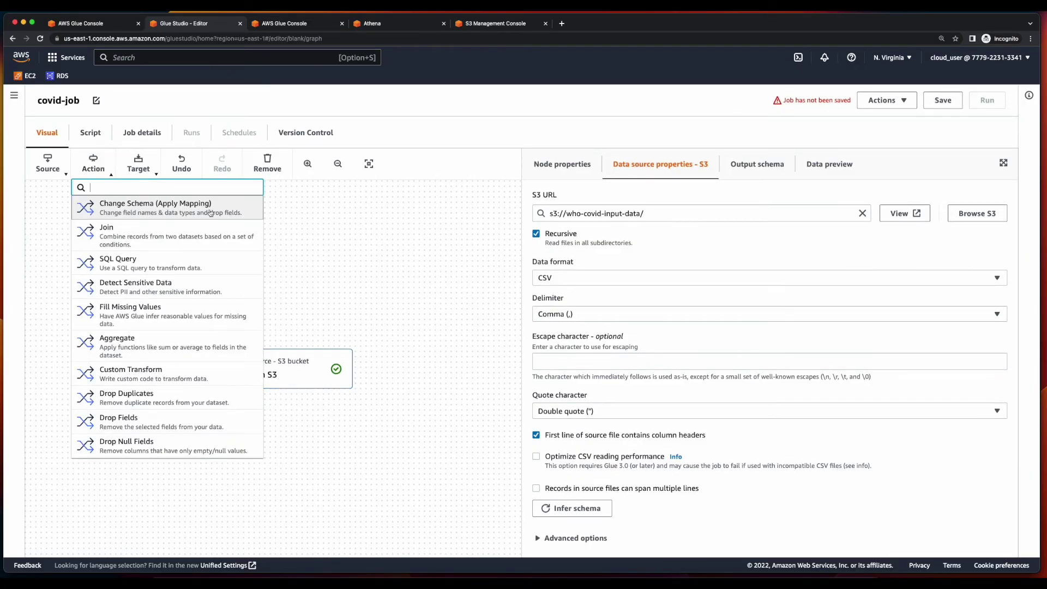
click(210, 210)
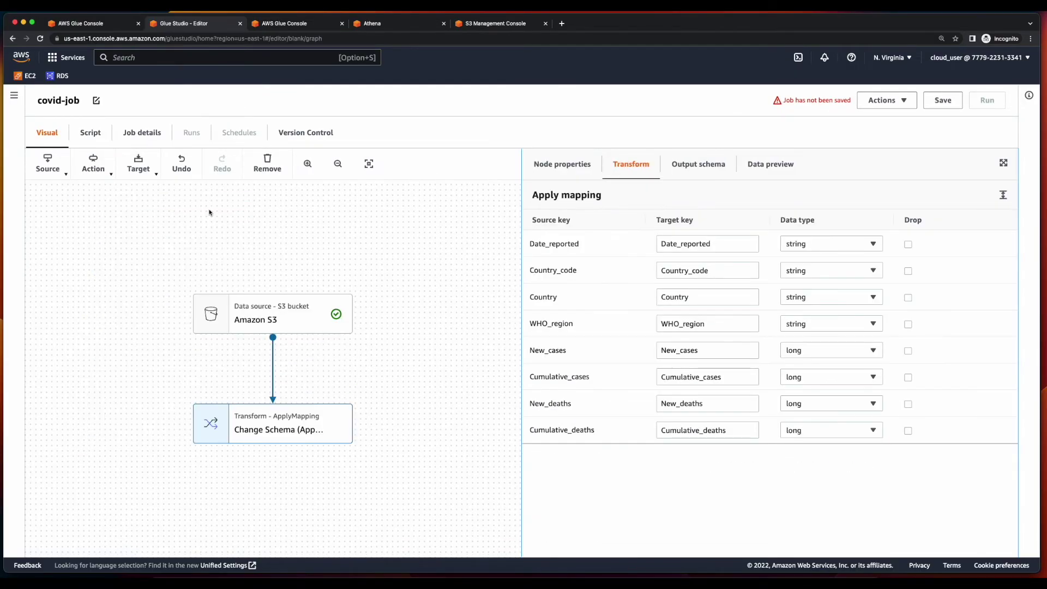
click(907, 378)
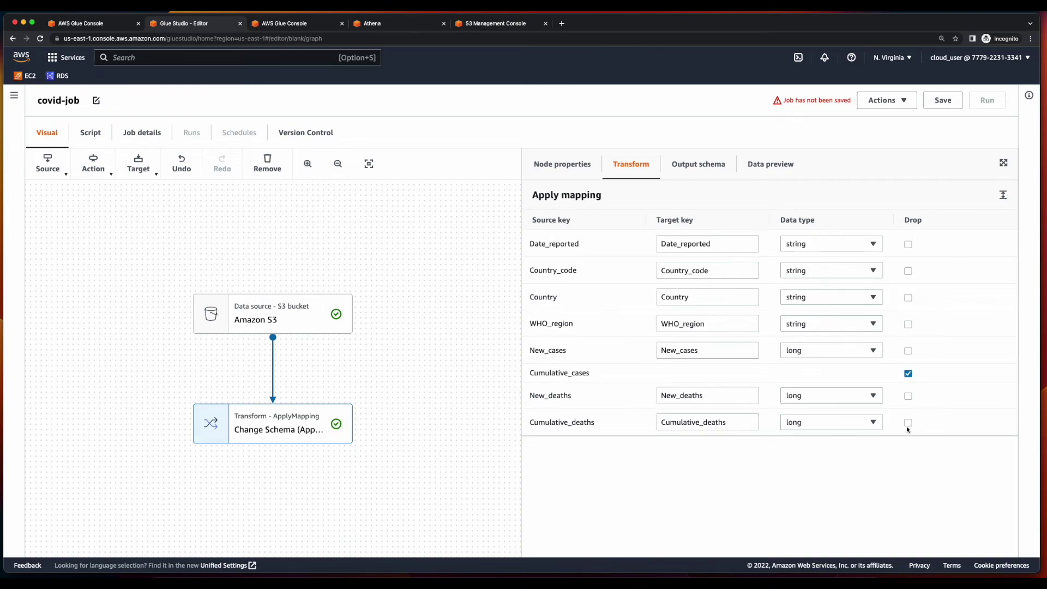
click(908, 423)
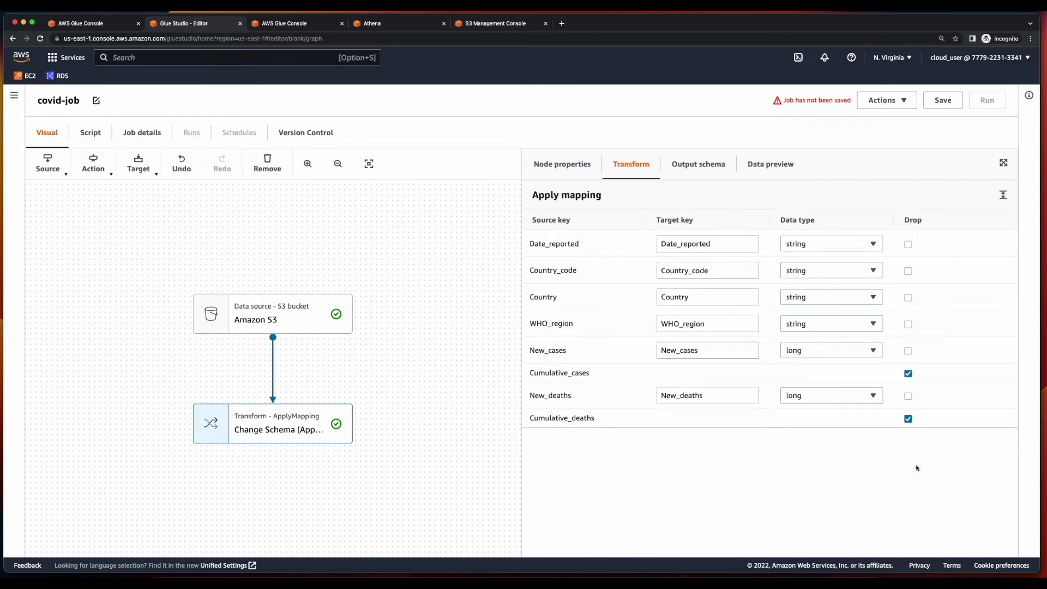
Add an Amazon S3 target node with CSV format and the who-covid-output-data bucket as its target location.
click(139, 169)
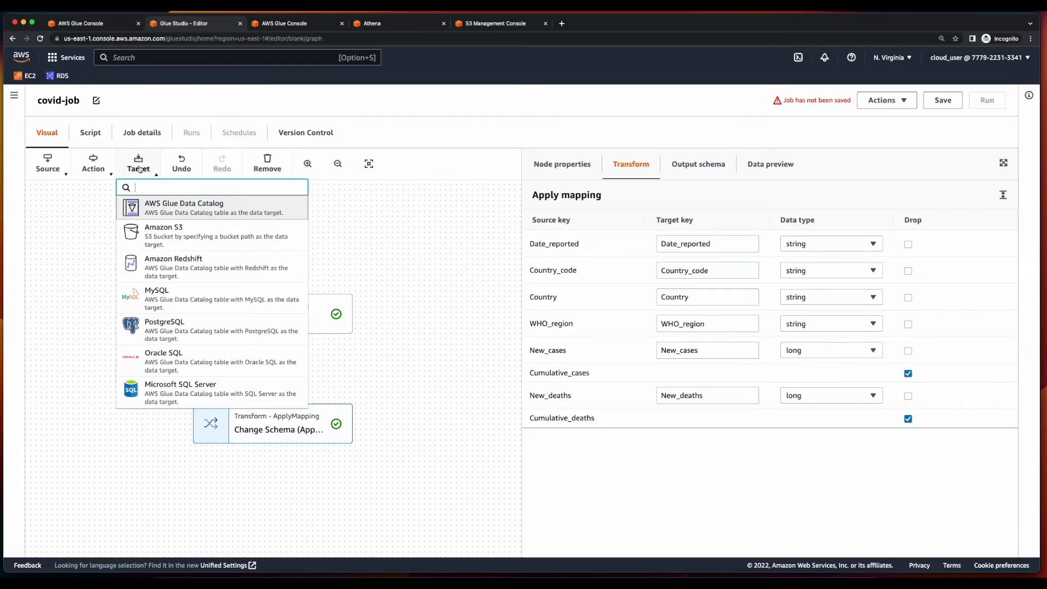
click(221, 238)
click(627, 211)
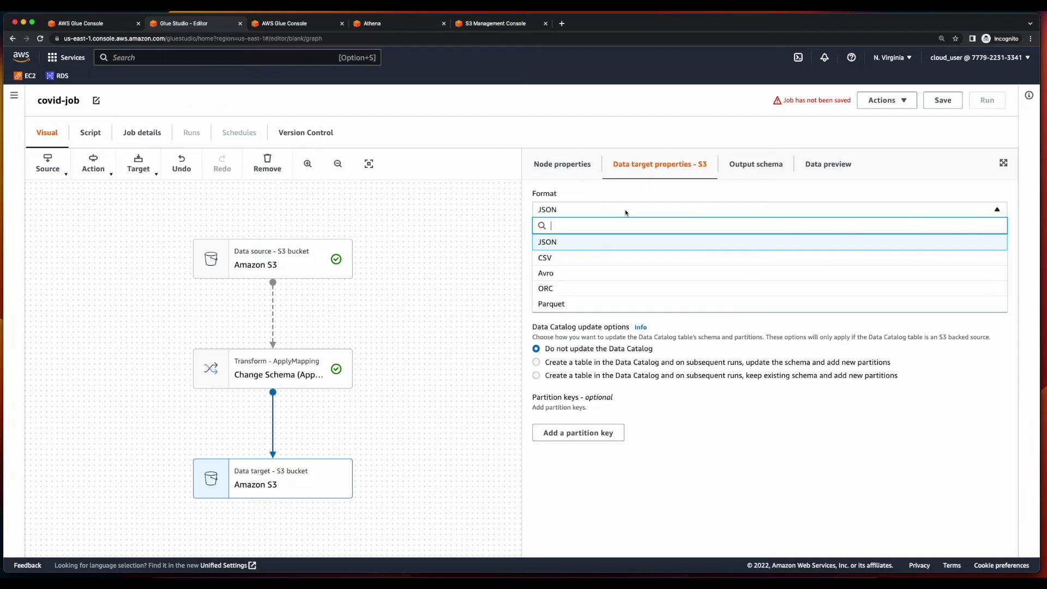
click(613, 257)
click(977, 302)
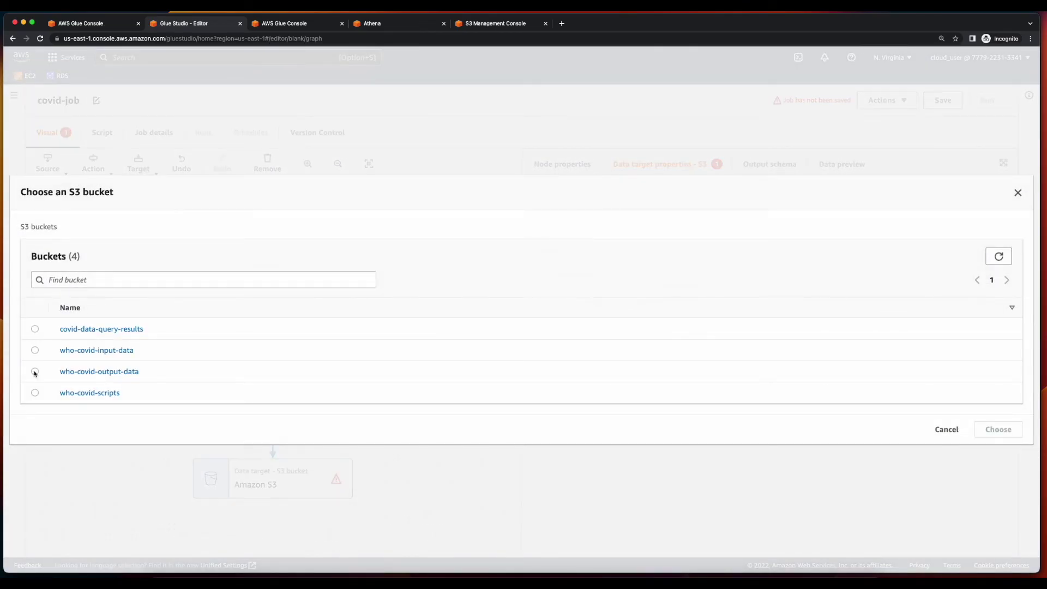
click(34, 372)
click(998, 430)
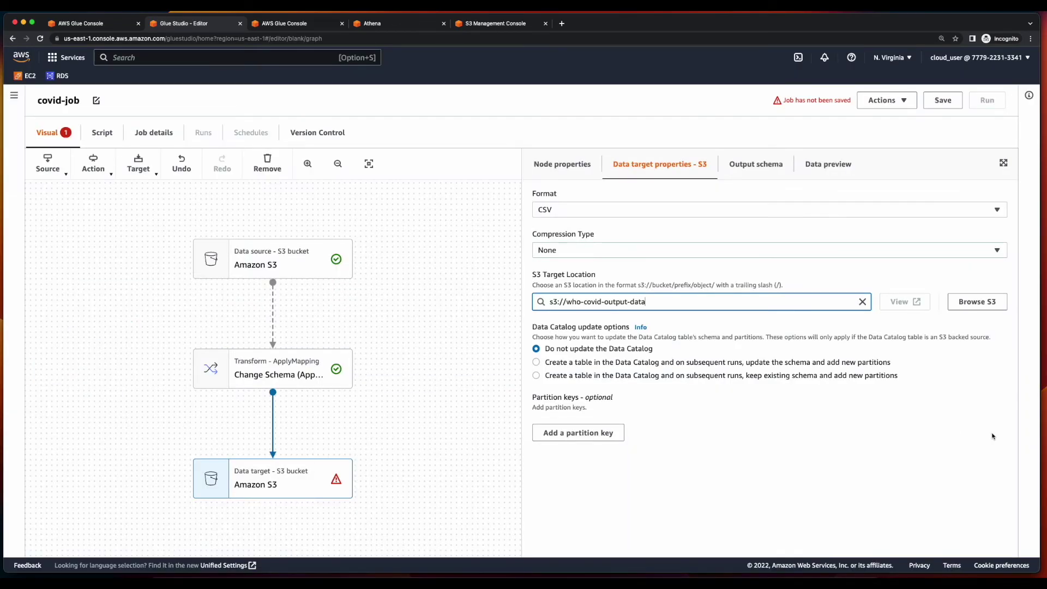
Save covid-job and run it.
click(942, 102)
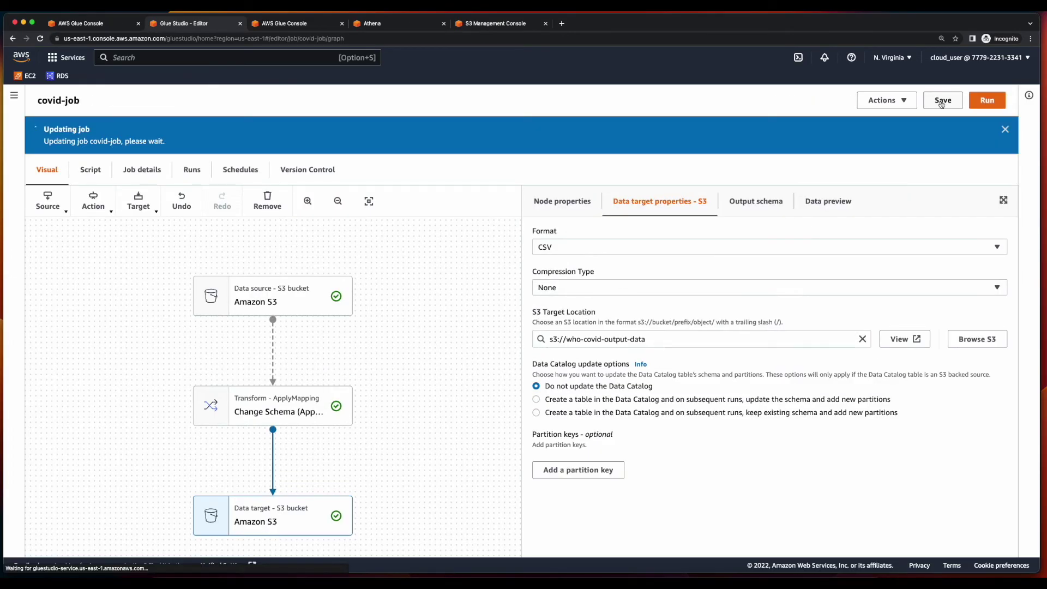
click(988, 101)
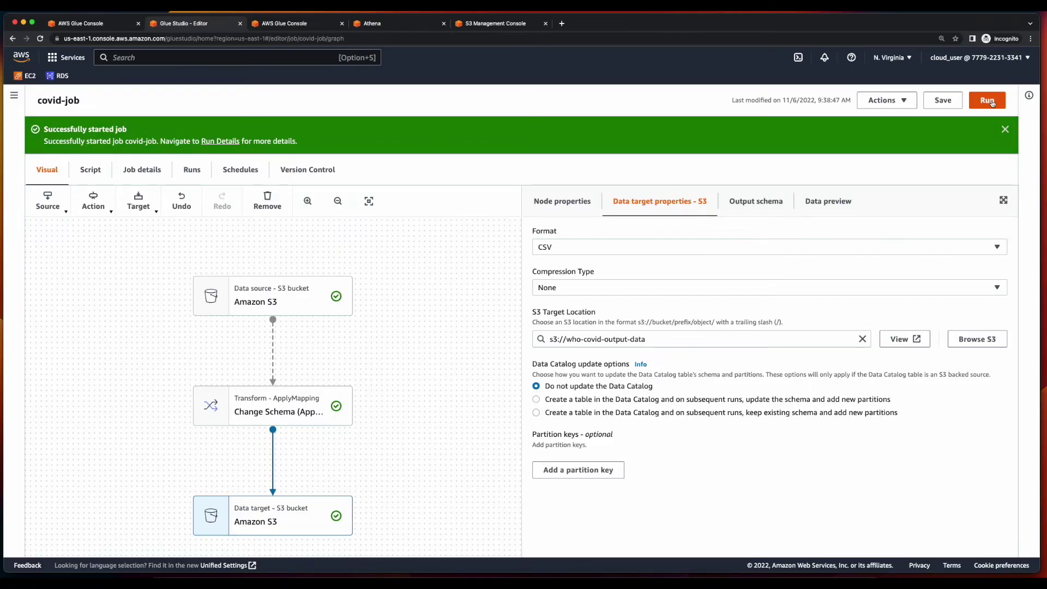
Check the run status of covid-job on the Glue Studio monitoring page.
click(15, 96)
click(39, 147)
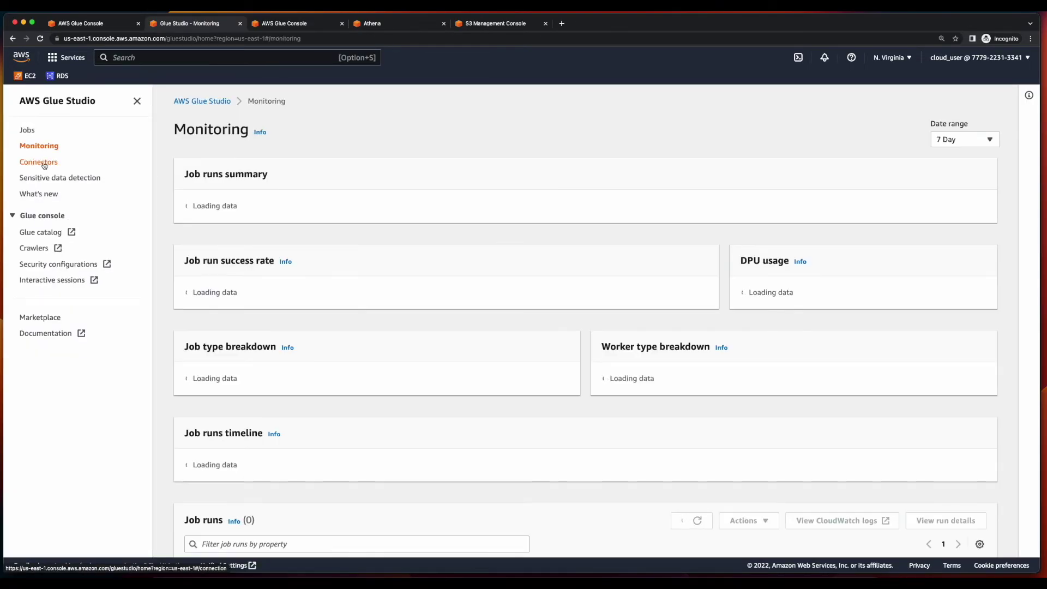
scroll(638, 545, down, 8)
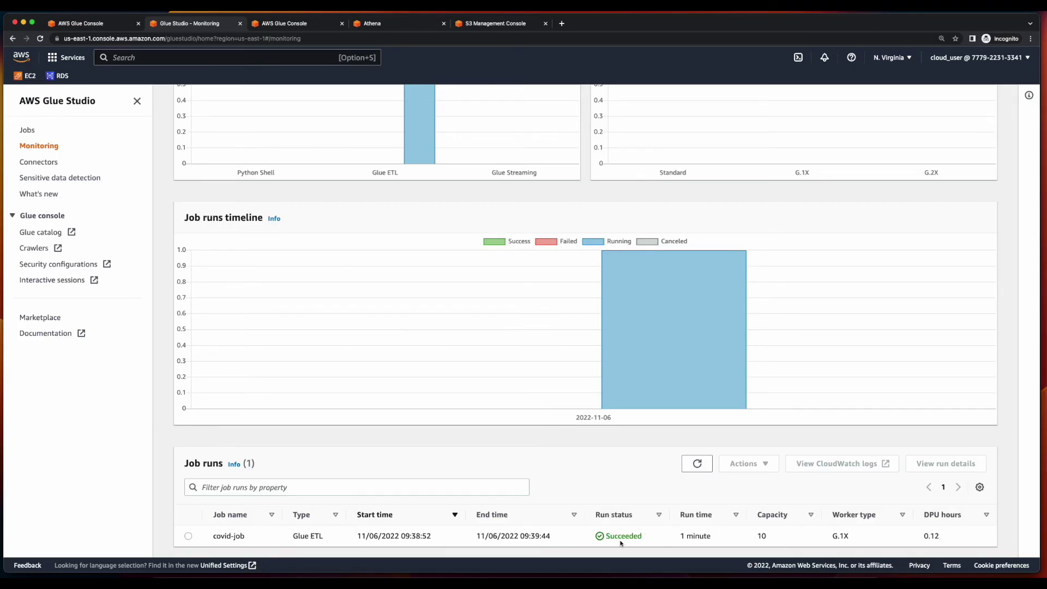
Download the job's output file from the who-covid-output-data bucket in S3 and open it with a .csv extension.
key(super+5)
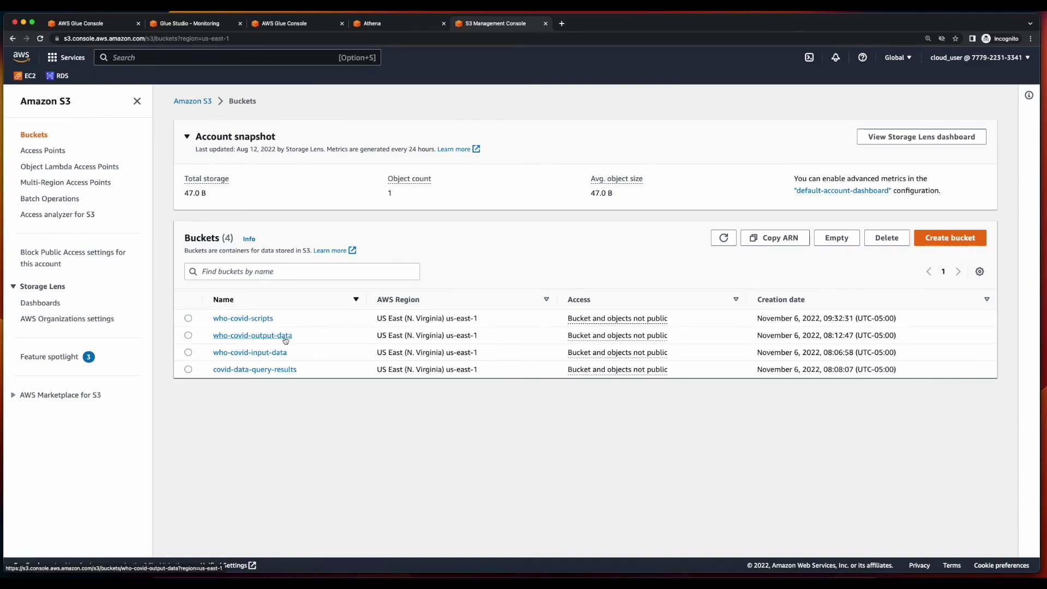
click(284, 336)
click(306, 321)
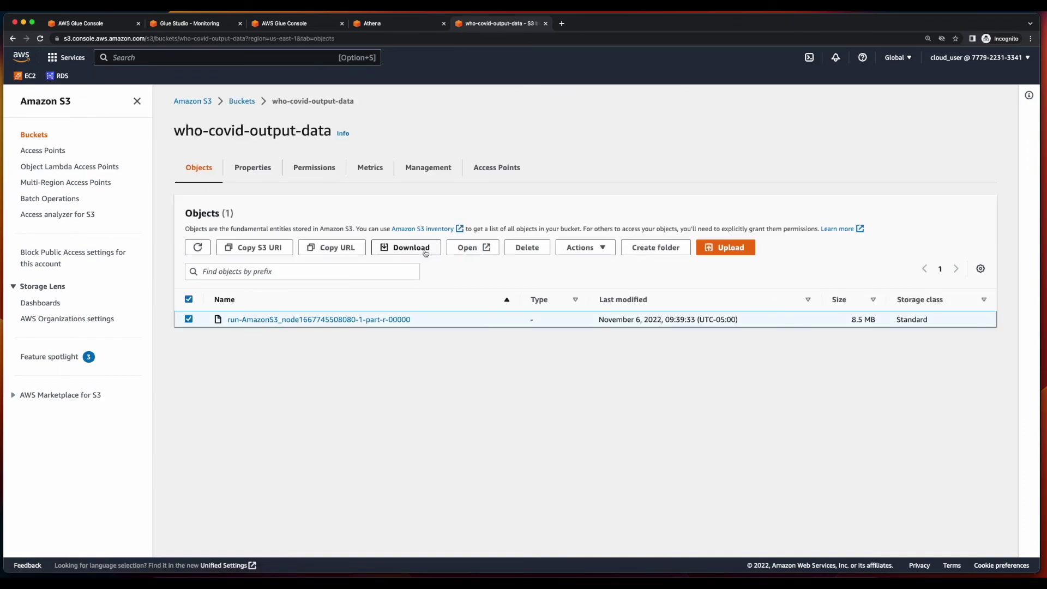
click(426, 252)
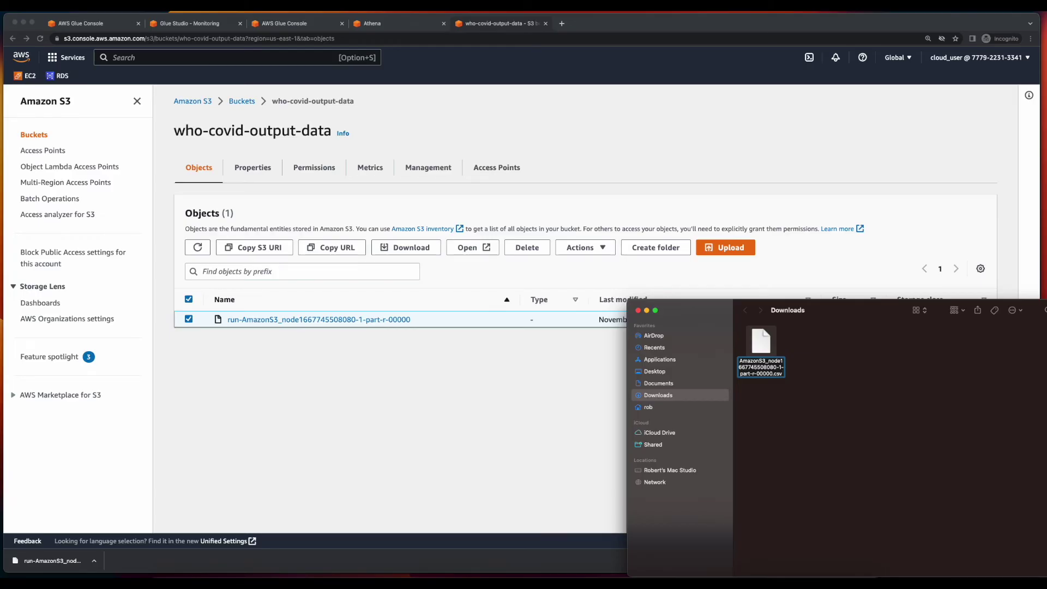
key(Return)
key(super+o)
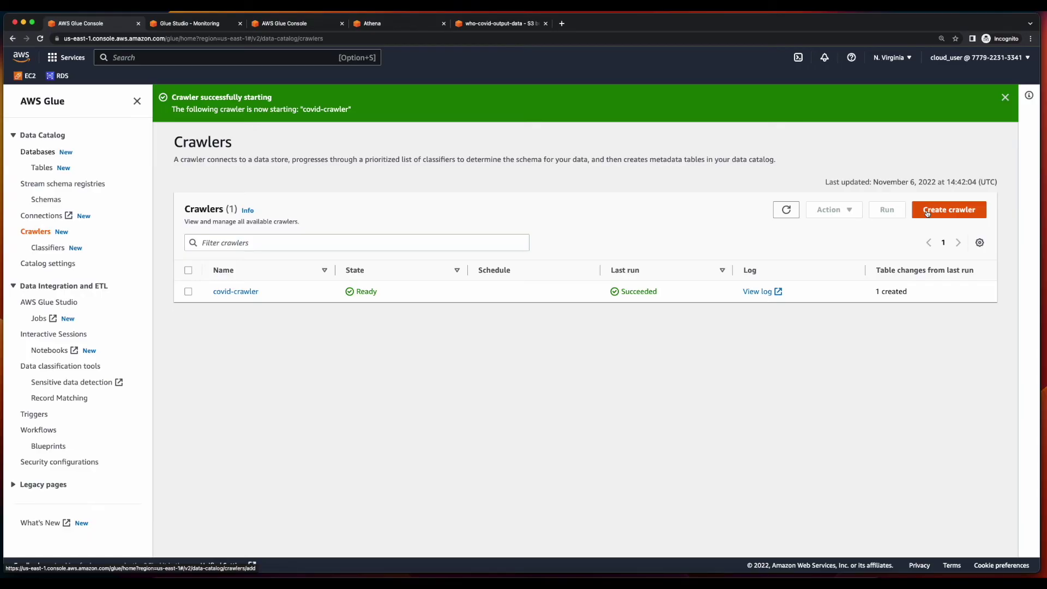
Start a new Glue crawler named covid-transformed-crawler.
click(927, 211)
text(covi)
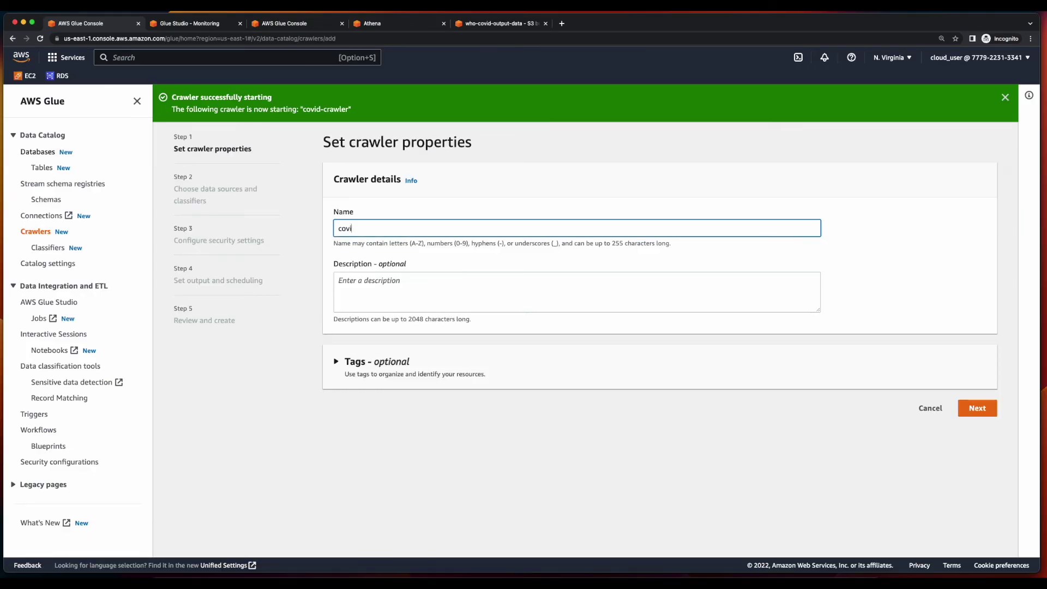
text(d-transformed-crawler)
click(981, 411)
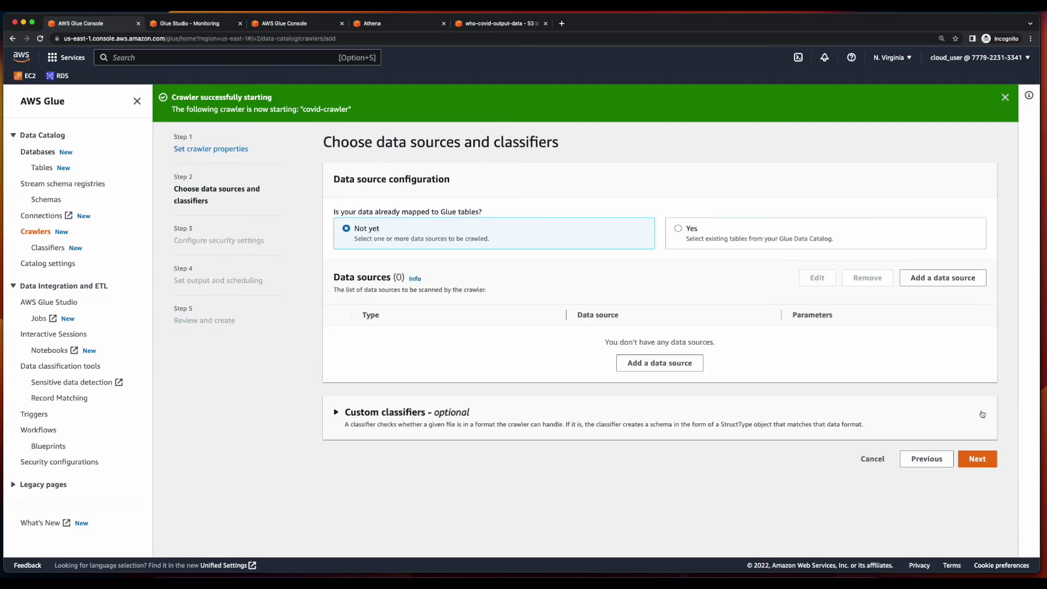
Add the S3 path s3://who-covid-output-data/ as the crawler's data source.
click(669, 365)
click(648, 338)
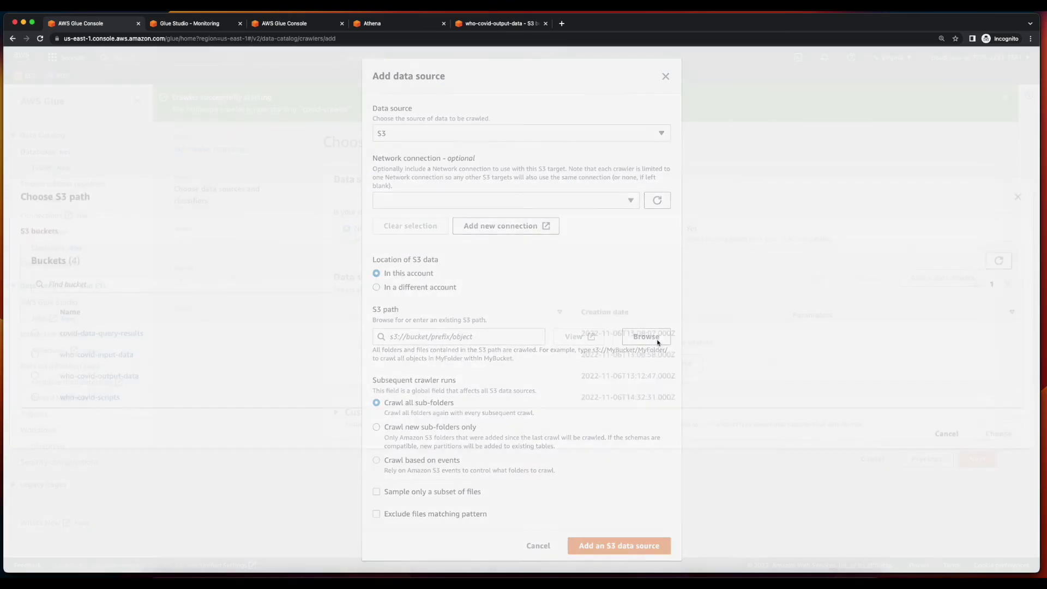
click(141, 376)
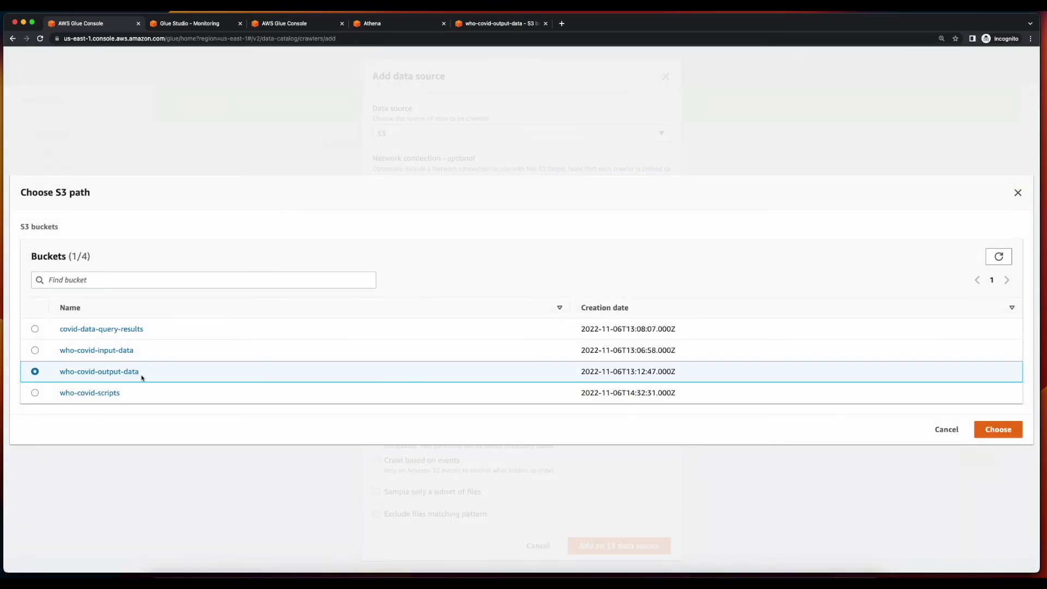
click(998, 430)
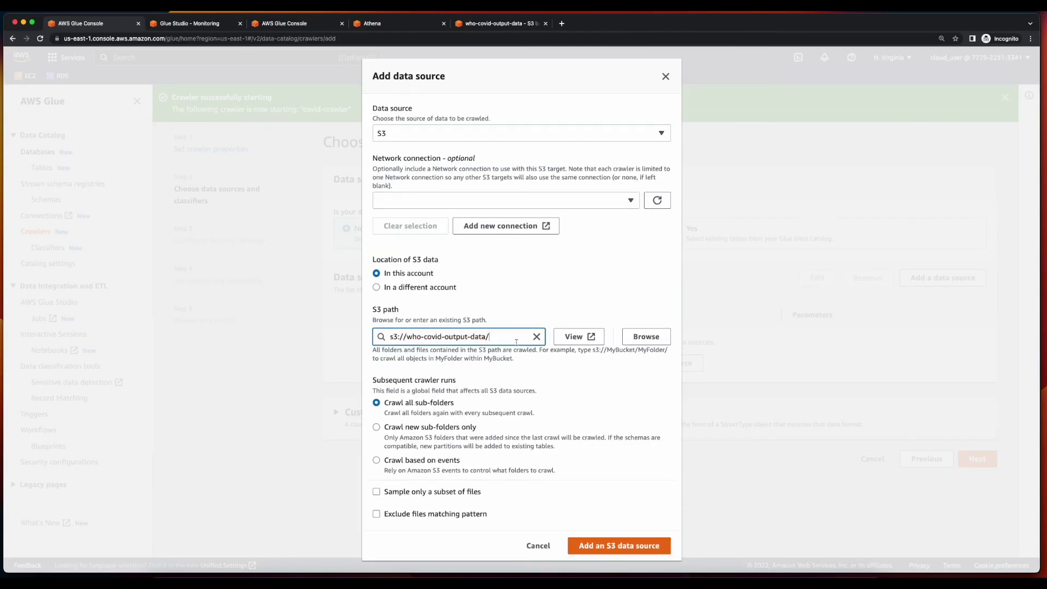
click(616, 546)
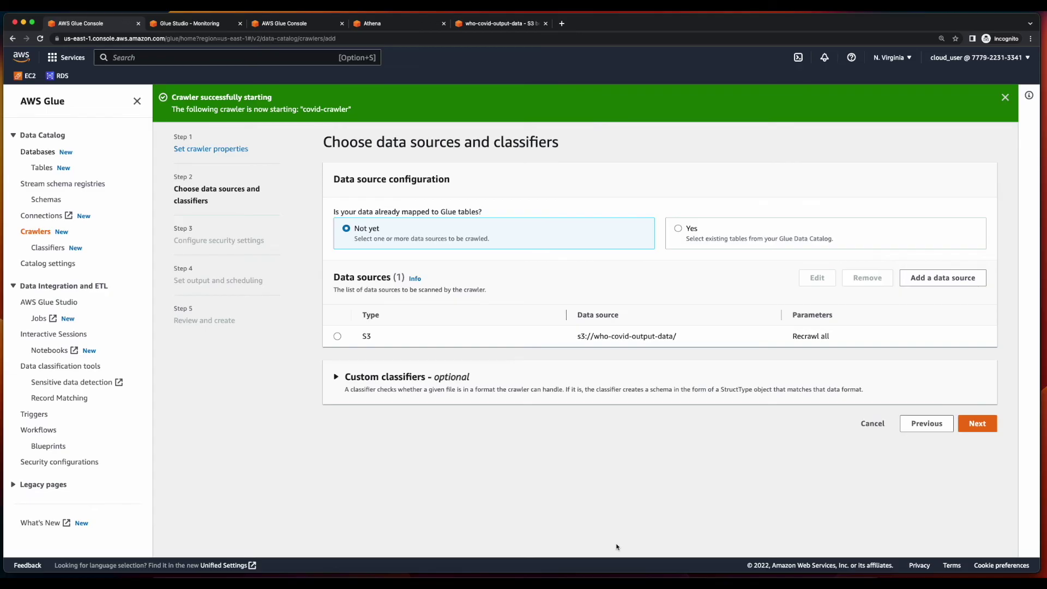
click(977, 424)
Assign the covidRole IAM role to the crawler and set covid-db as its target database.
click(523, 228)
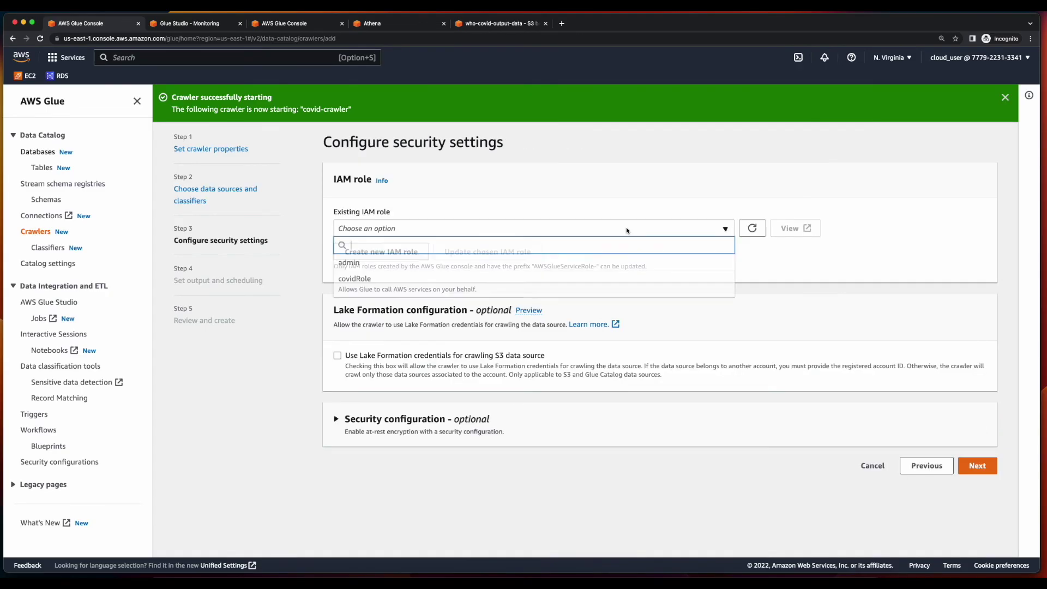
click(523, 284)
click(978, 465)
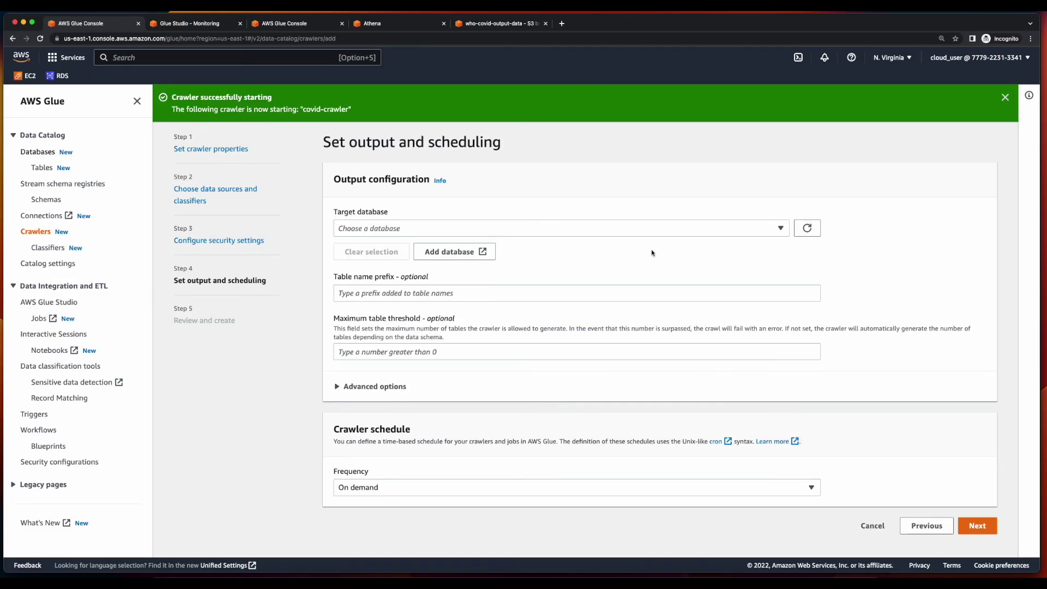
click(718, 229)
click(541, 262)
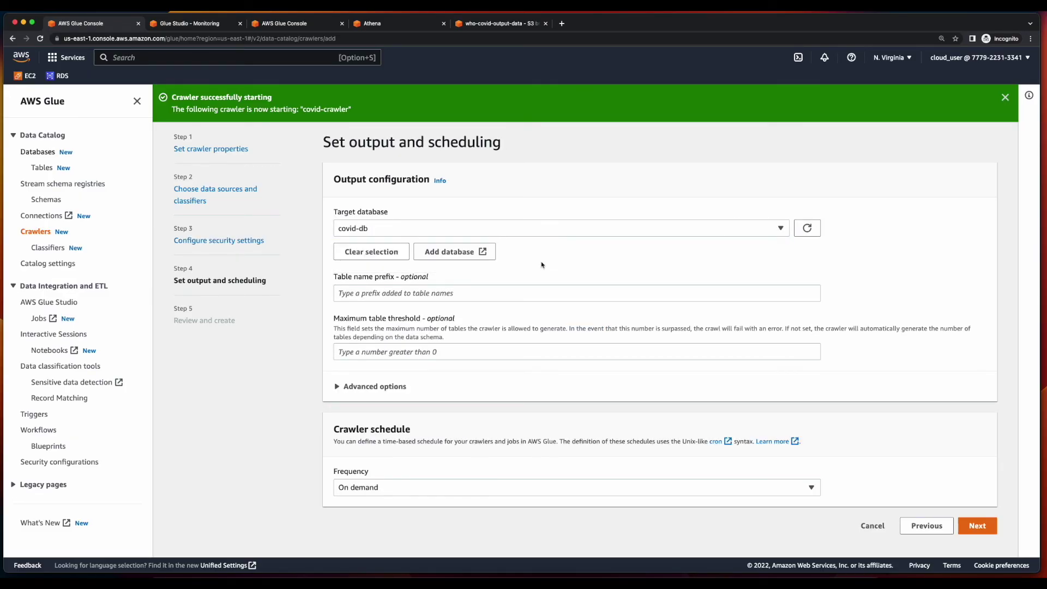
click(979, 527)
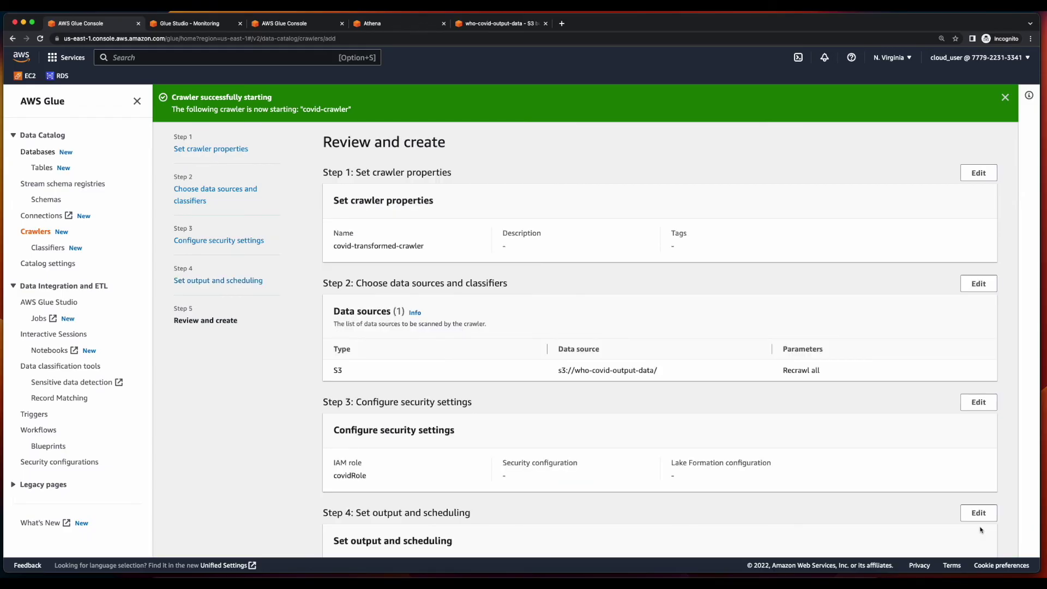
Create covid-transformed-crawler from the reviewed settings and run it.
scroll(980, 530, down, 3)
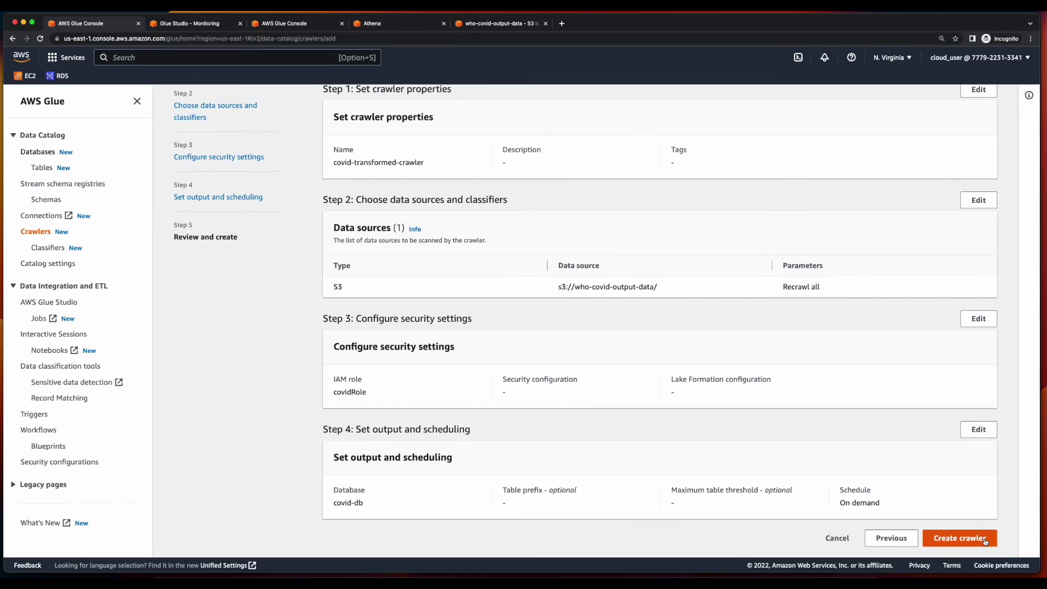
click(986, 540)
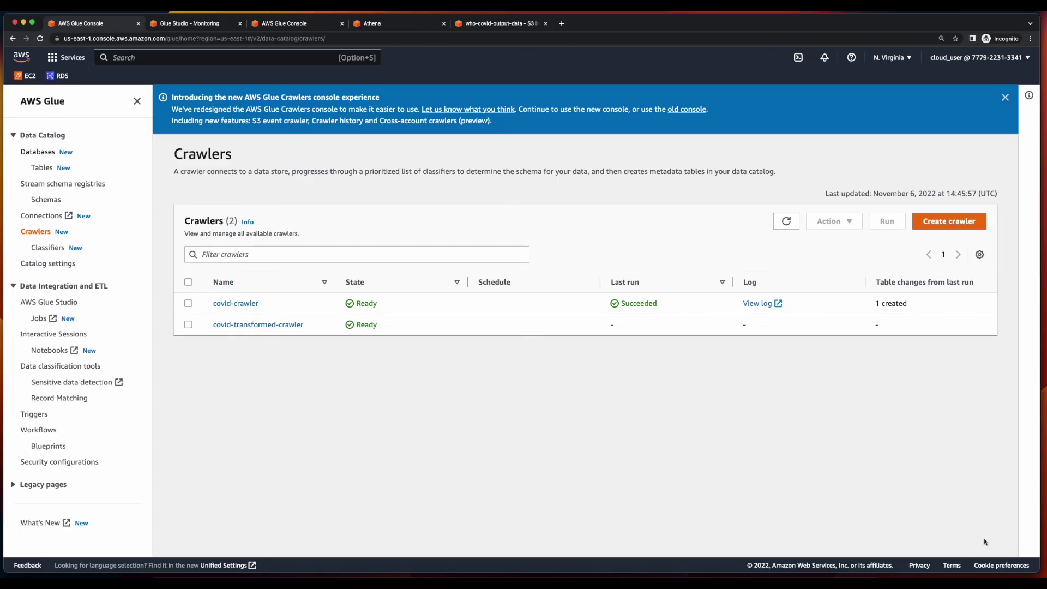
click(188, 325)
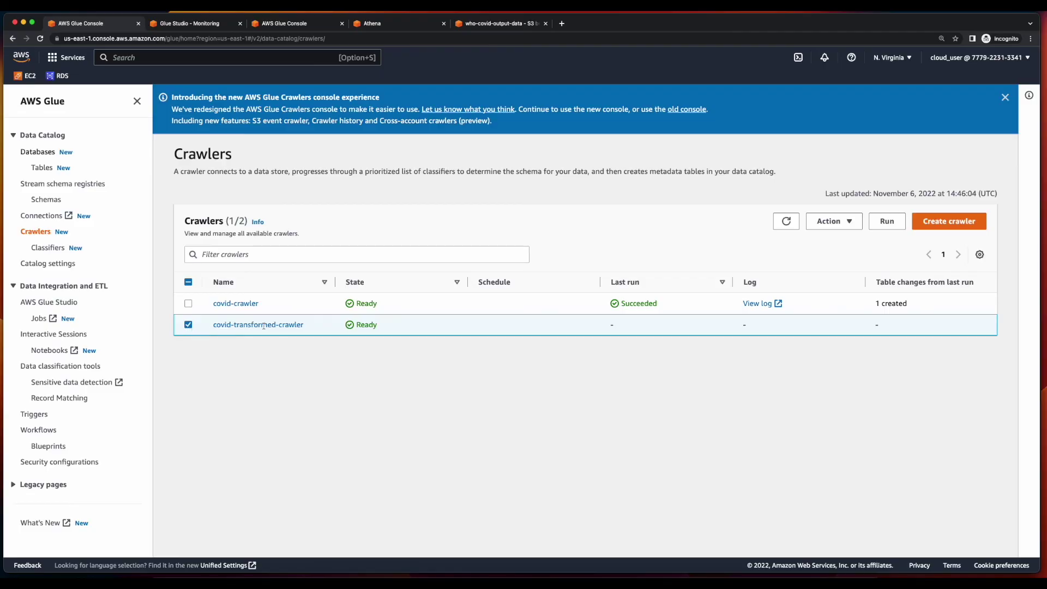
click(885, 225)
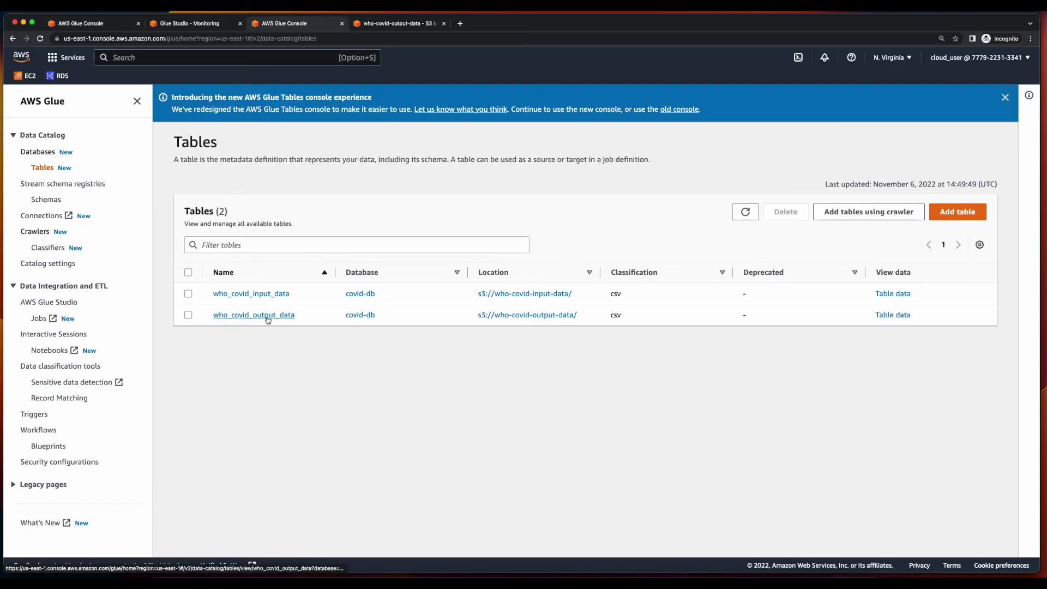
Examine the schema of the who_covid_output_data table in the Glue Data Catalog.
click(268, 317)
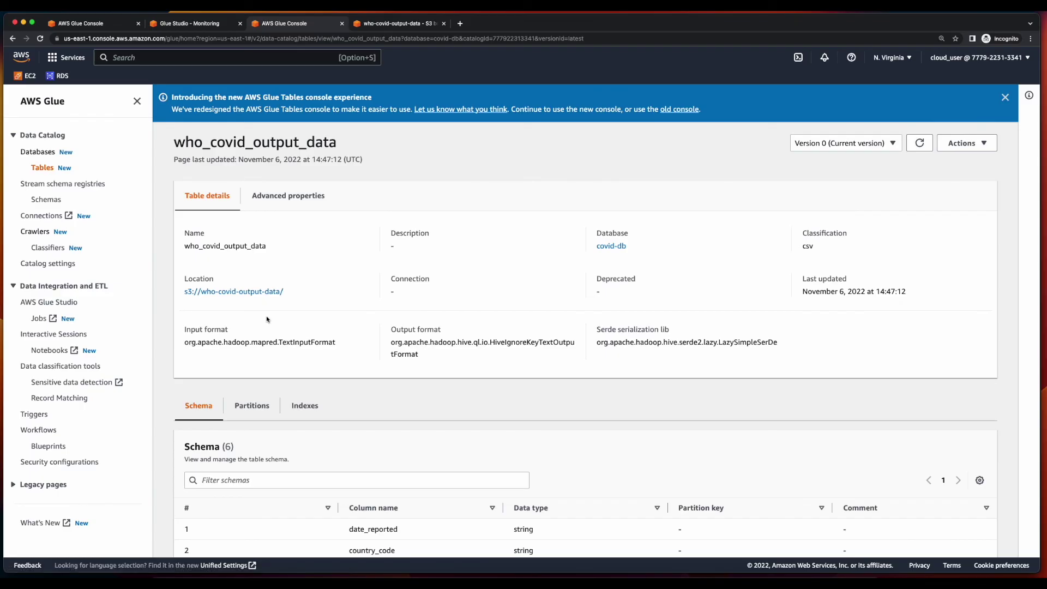
scroll(266, 320, down, 3)
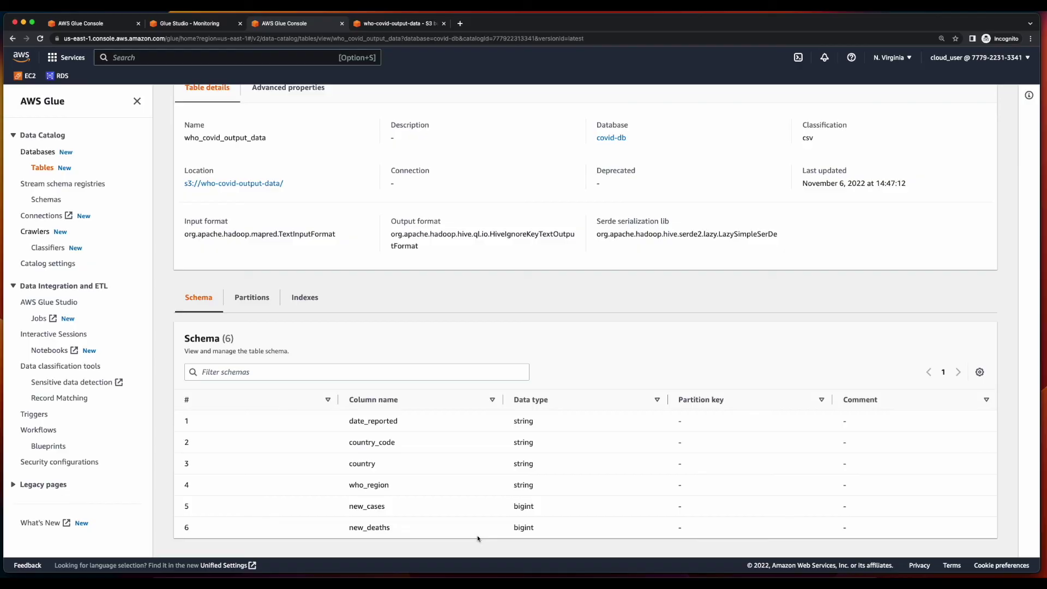
scroll(478, 539, up, 3)
View the data of the who_covid_output_data table in Athena.
click(979, 144)
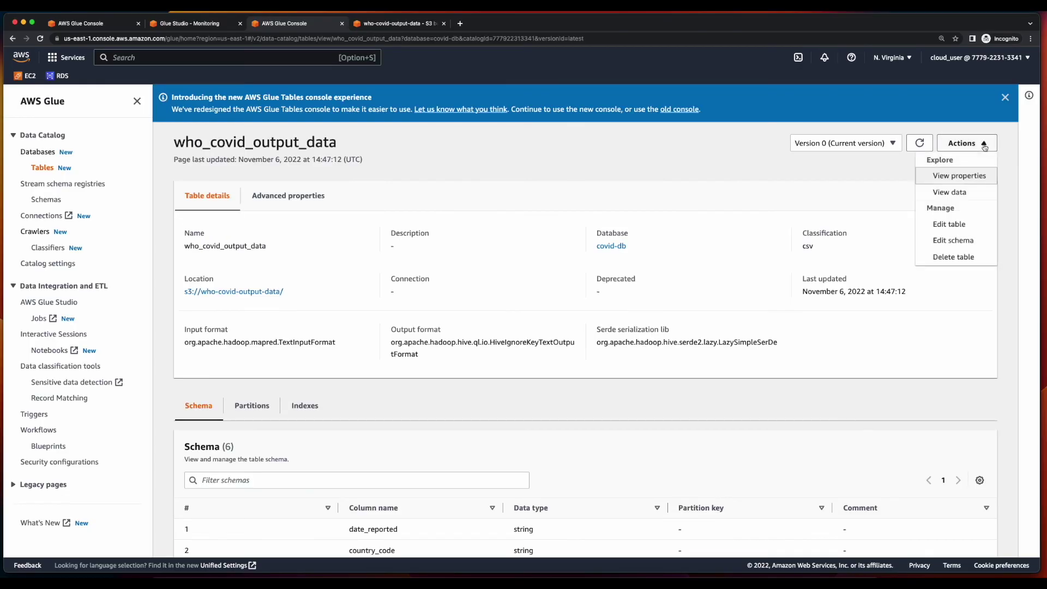
click(967, 196)
click(638, 360)
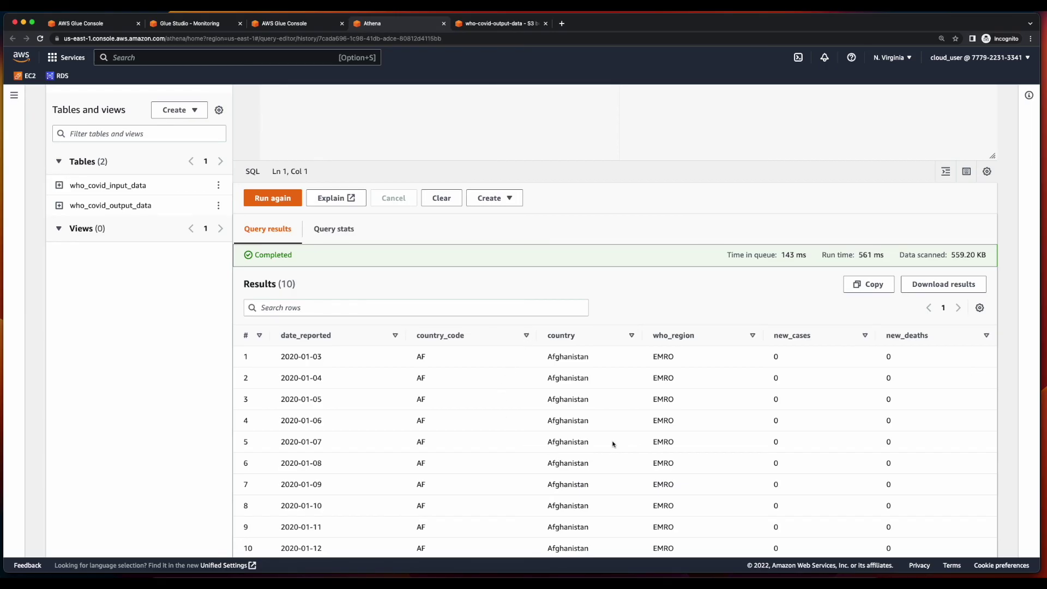
Query all columns of who_covid_output_data for rows where new_cases > 0 and new_deaths > 0, and review the results.
scroll(613, 444, up, 5)
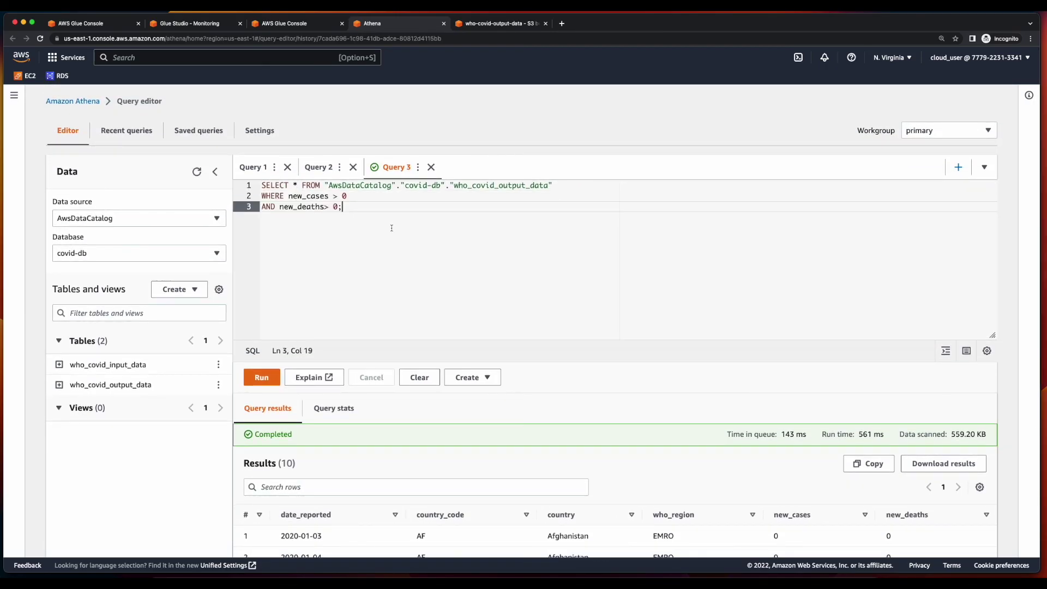
drag(341, 207, 234, 188)
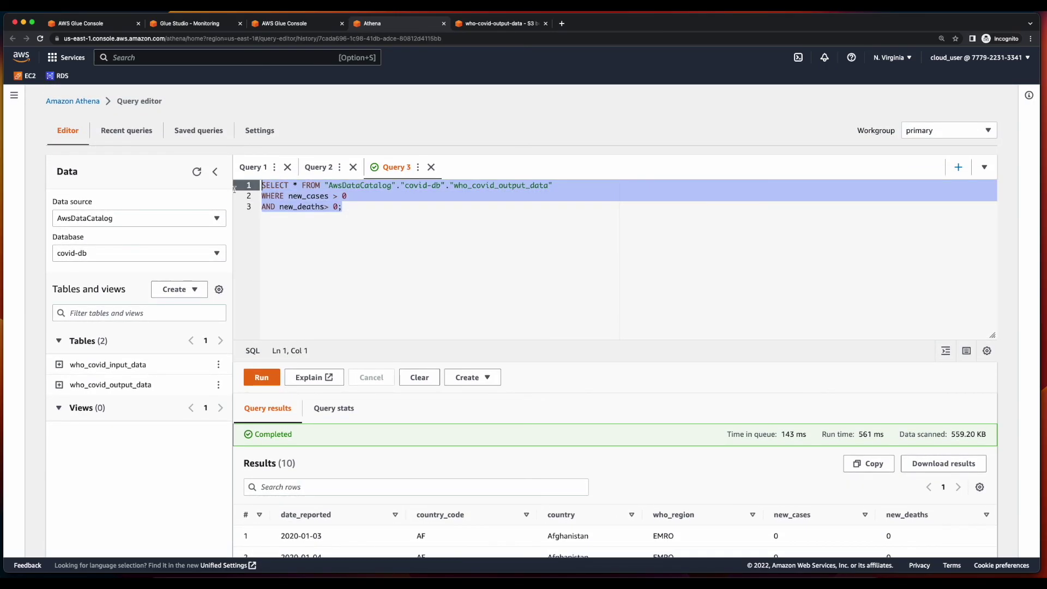
click(266, 377)
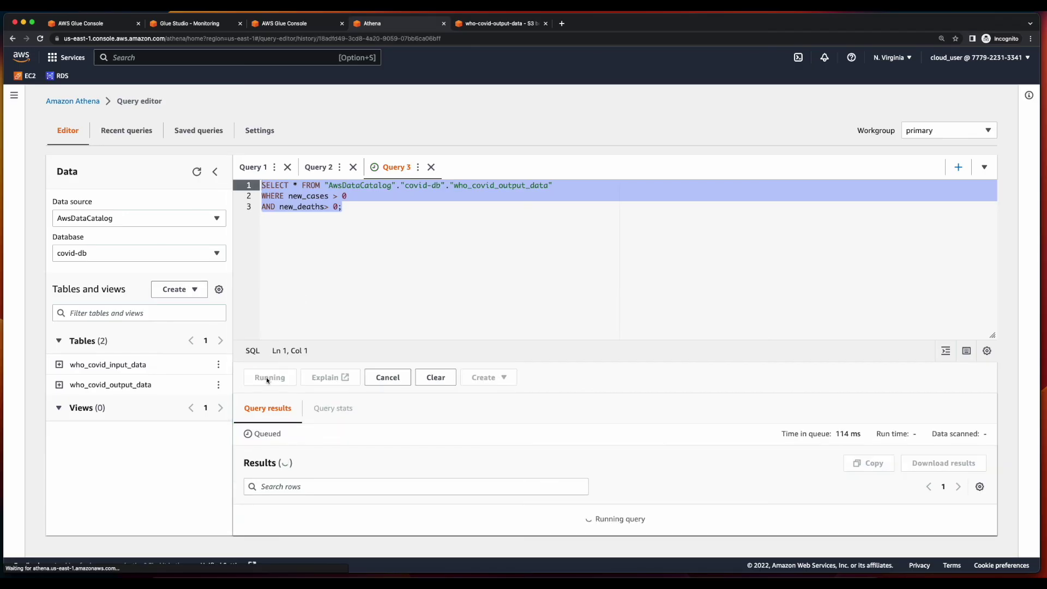
scroll(848, 438, down, 5)
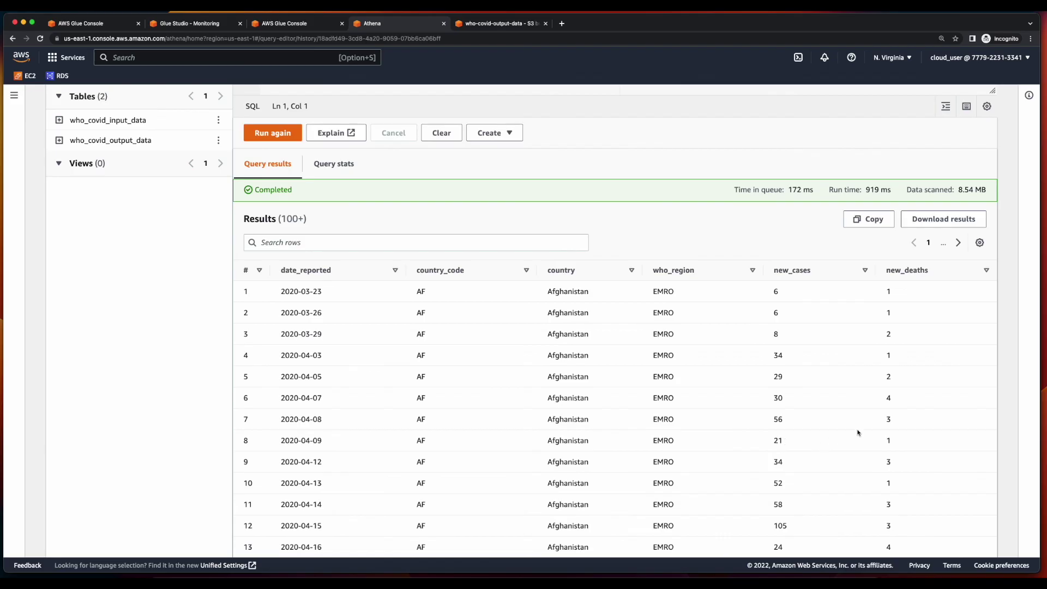